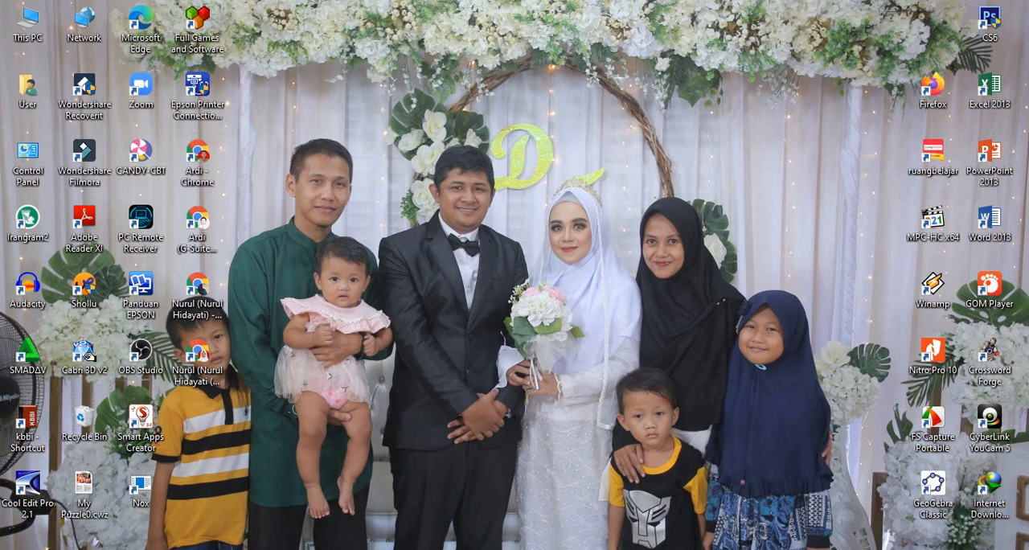
Step: Switch to Chrome and examine the gross income, total deductions and net income rows in the 1721-A2 withholding PDF
key(alt+Tab)
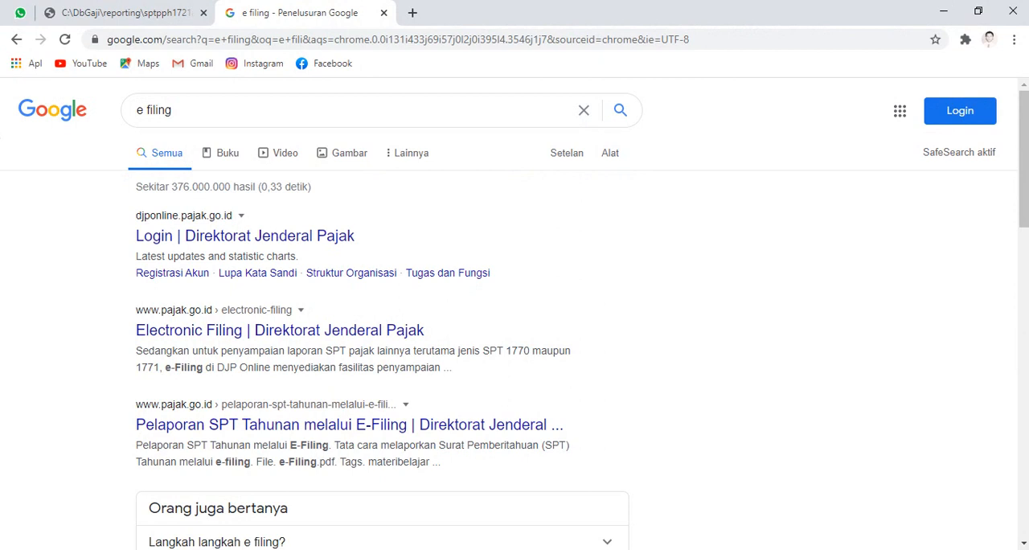
click(141, 12)
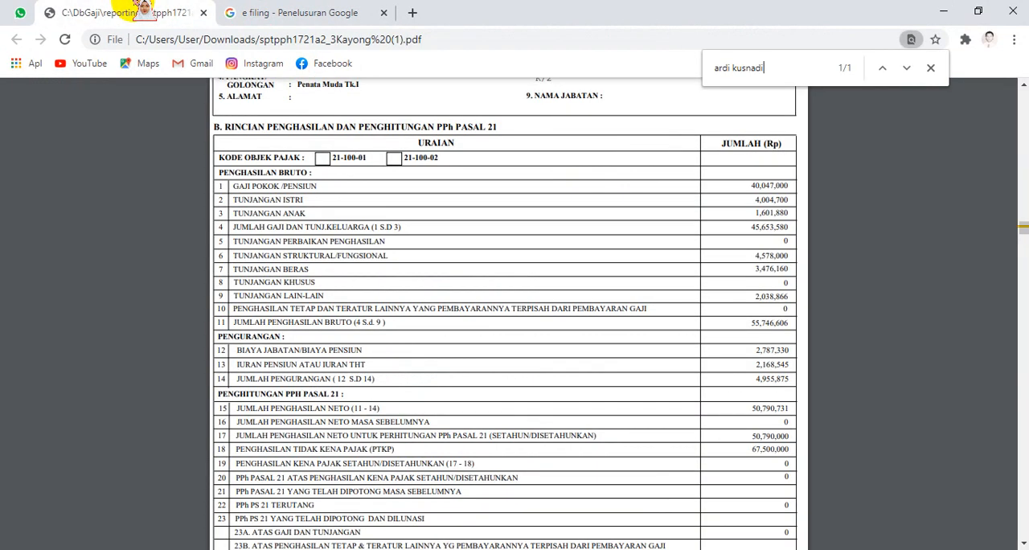
scroll(824, 233, up, 3)
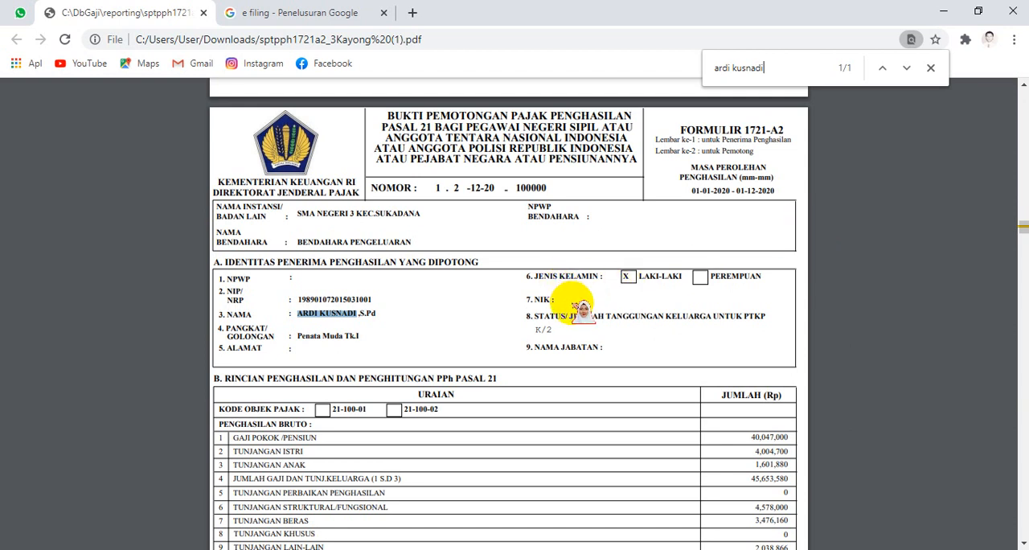
scroll(570, 295, down, 3)
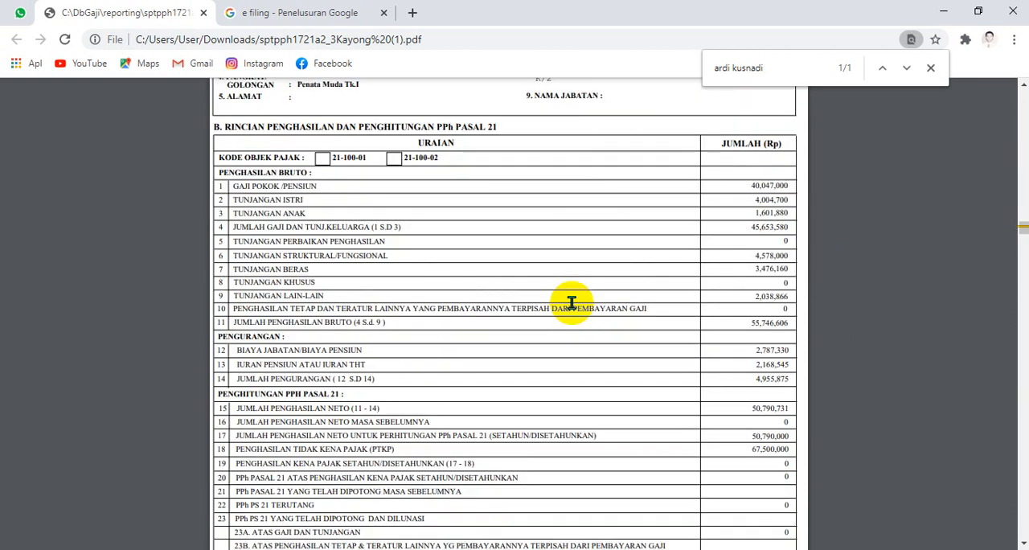
drag(793, 323, 391, 322)
click(413, 319)
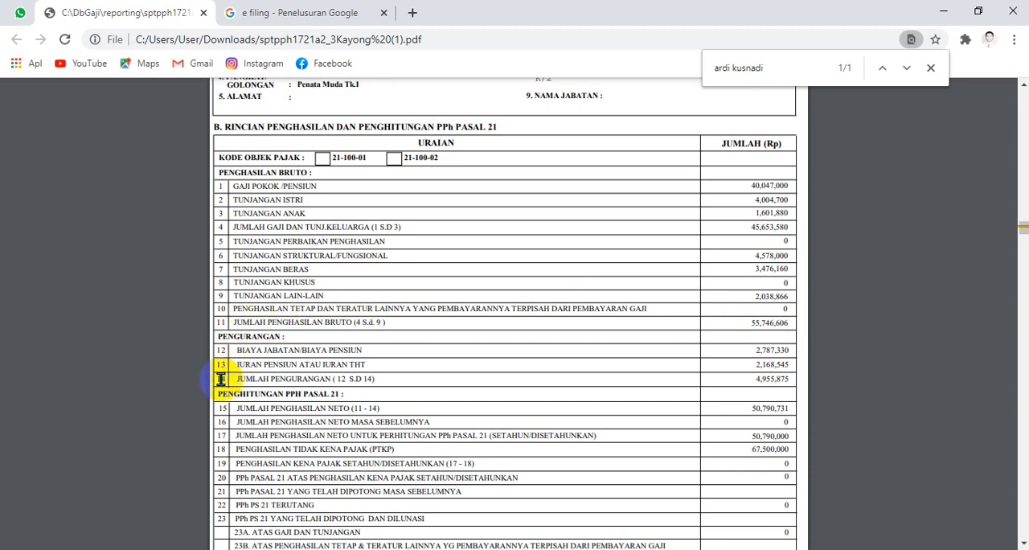
drag(220, 379, 386, 385)
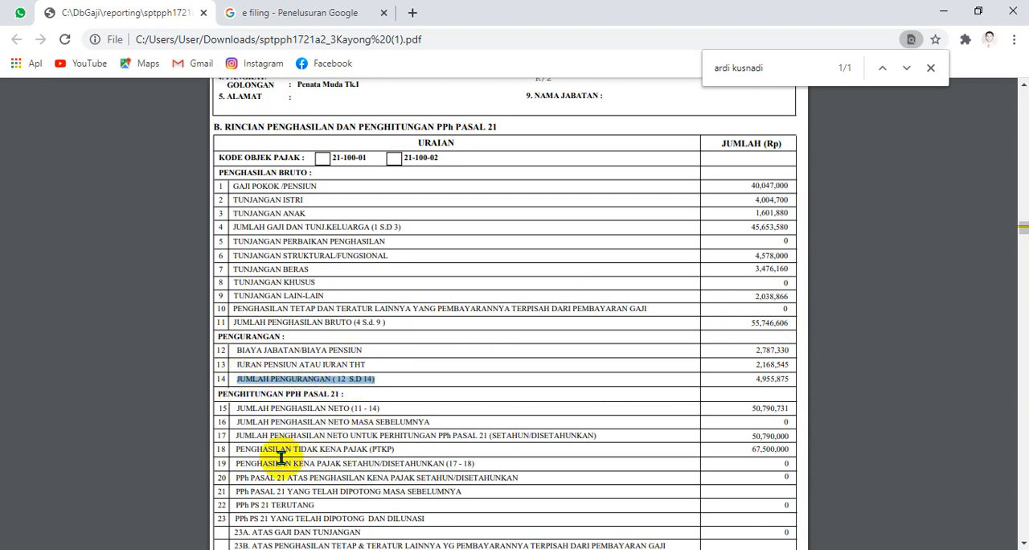
click(225, 436)
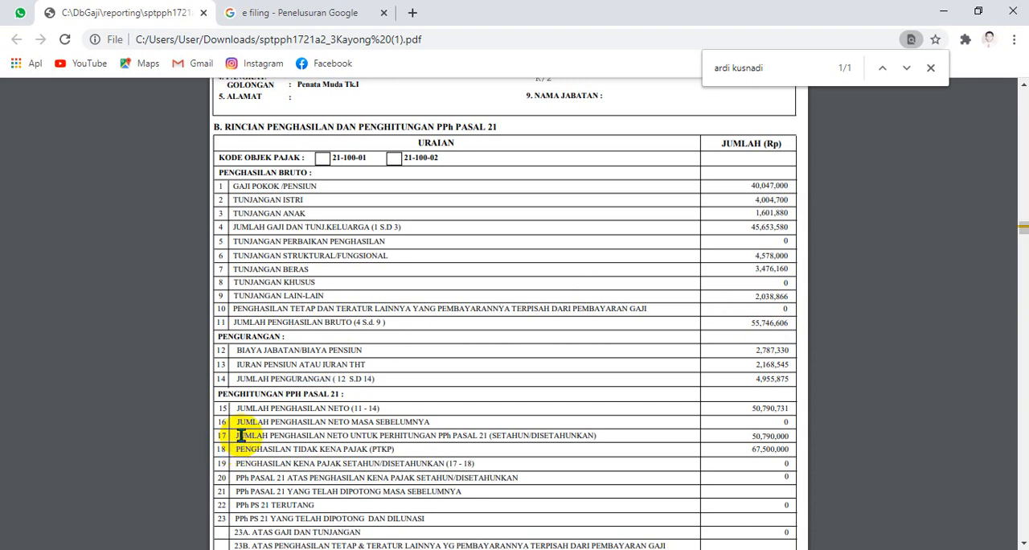
drag(236, 408, 325, 408)
click(253, 322)
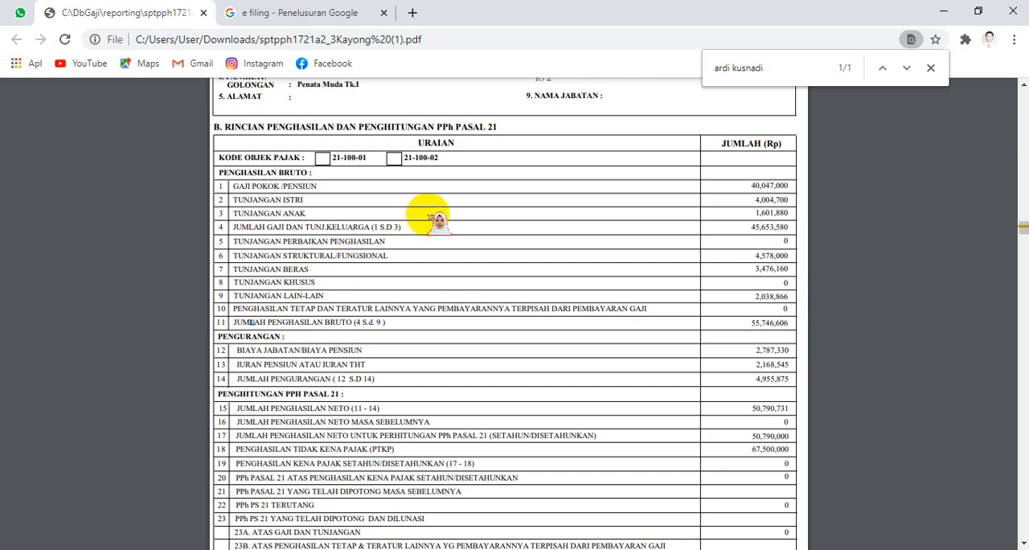
Step: Return to the searched employee's 1721-A2 page and review the identity section and the start of the income breakdown
scroll(591, 205, up, 3)
scroll(599, 205, up, 8)
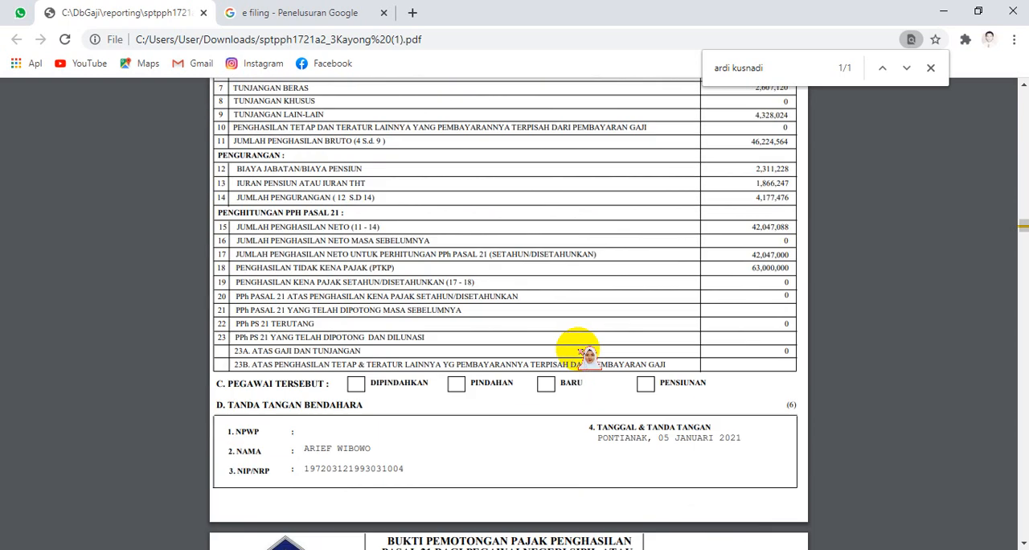
click(907, 68)
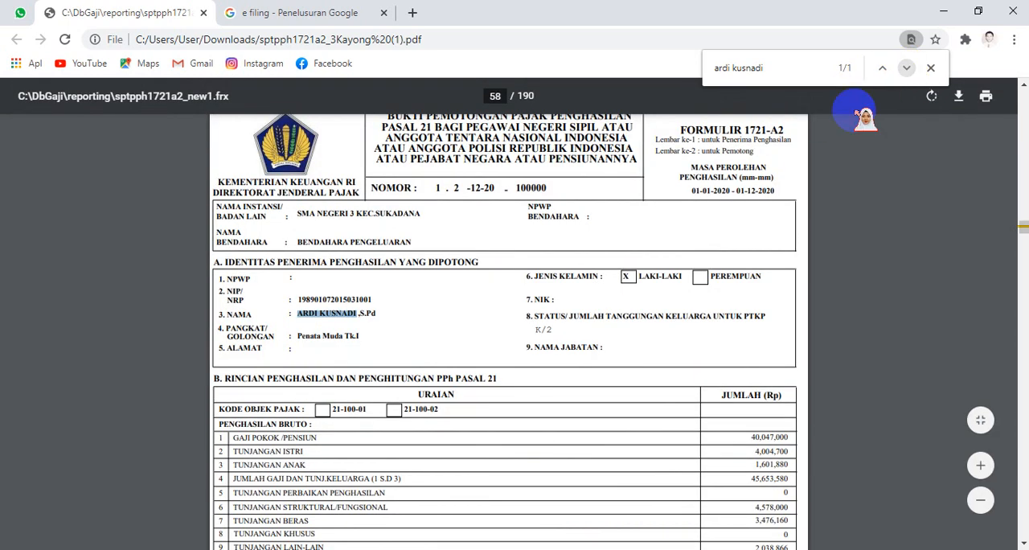
click(571, 337)
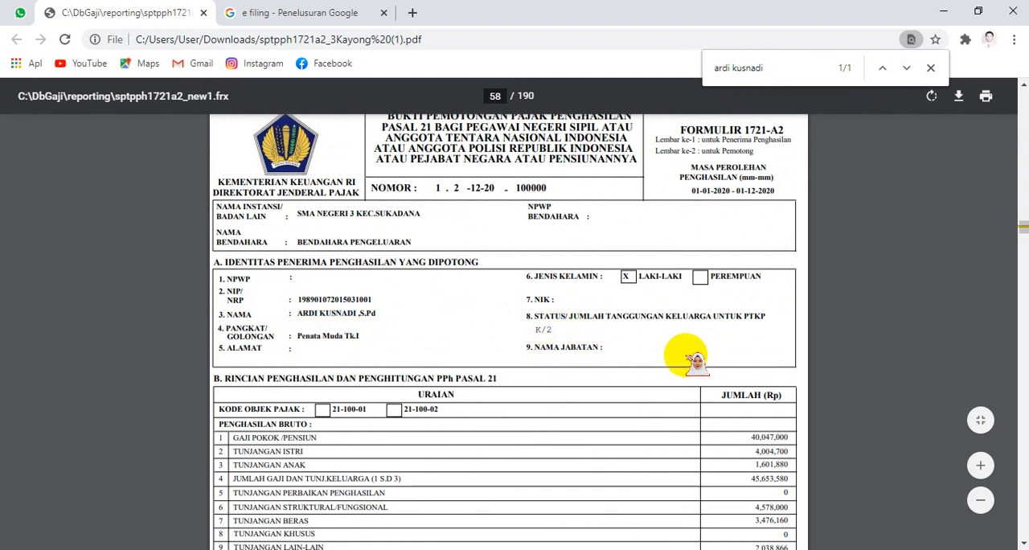
scroll(629, 308, down, 1)
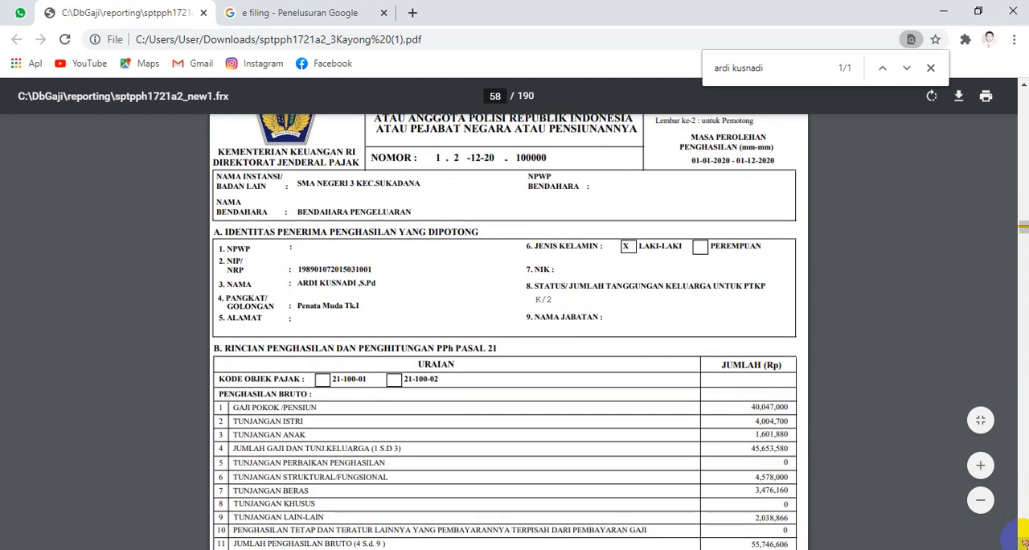
Step: Open the Direktorat Jenderal Pajak login page from the "e filing" Google results
click(314, 12)
click(268, 119)
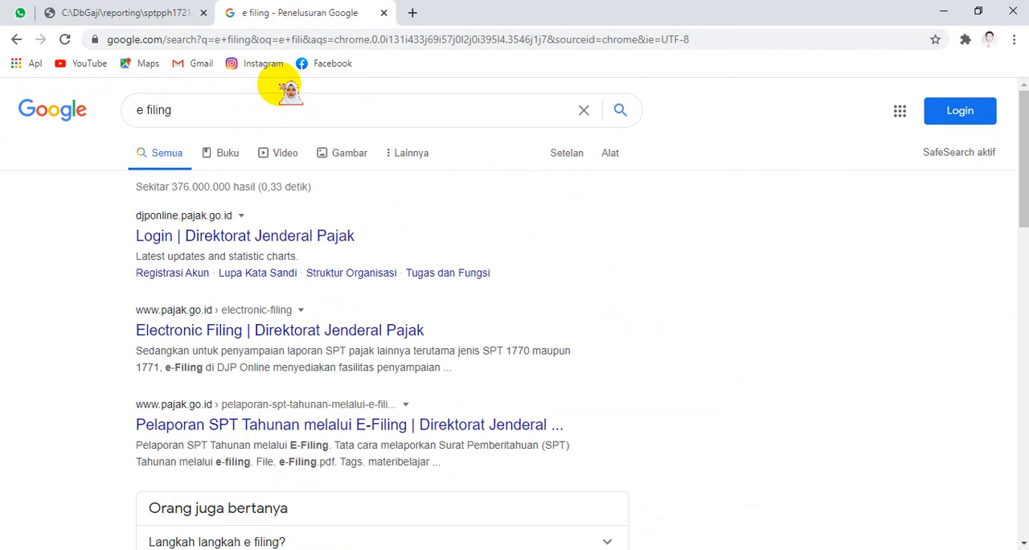
click(332, 111)
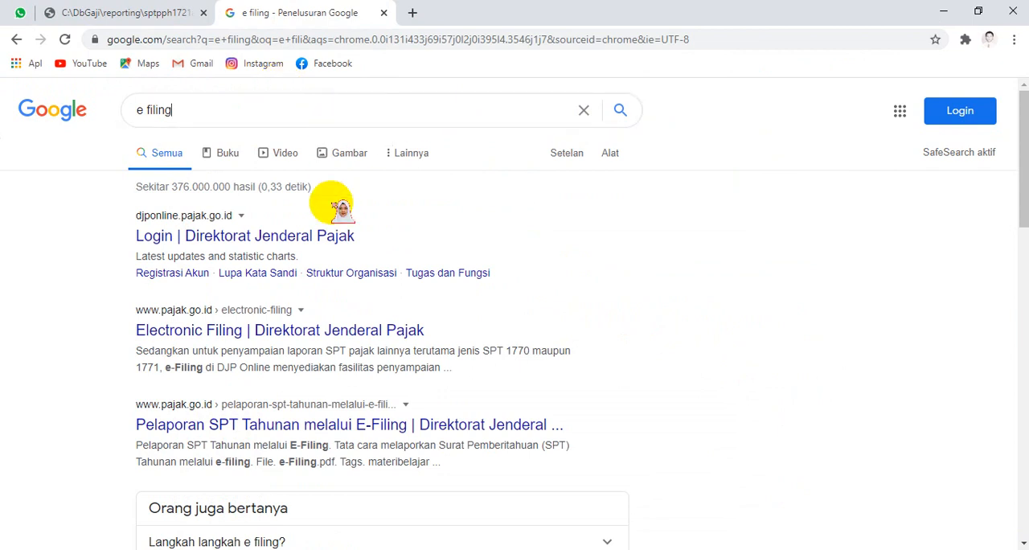
click(327, 241)
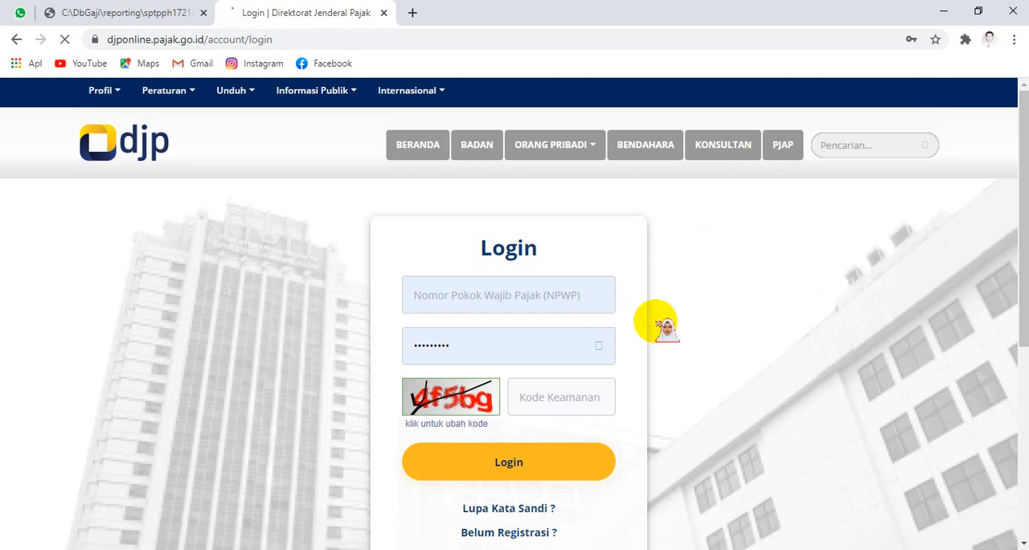
Step: Review the DJP login page's options and open "Belum Registrasi ?" in a new tab to view the account registration form
scroll(656, 320, down, 3)
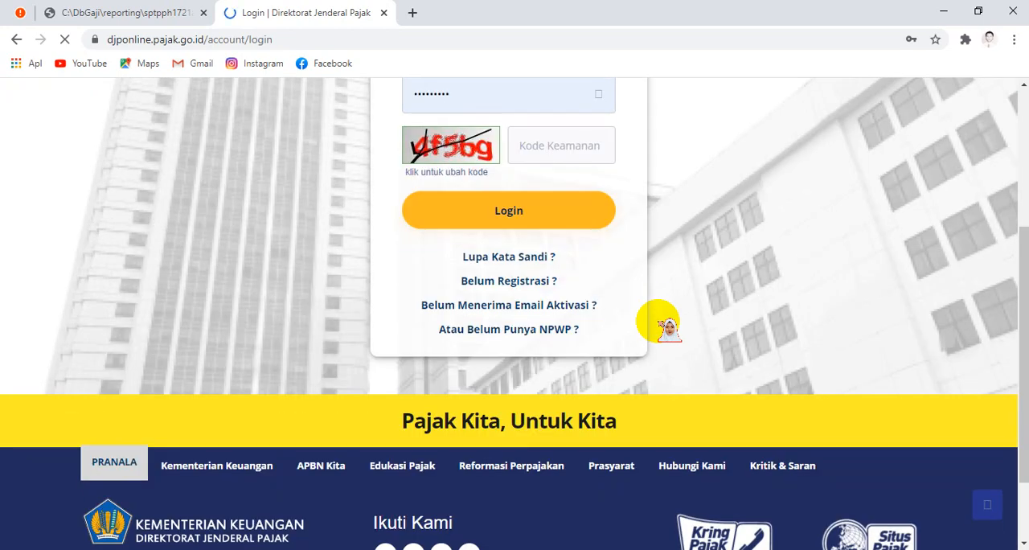
scroll(668, 308, up, 3)
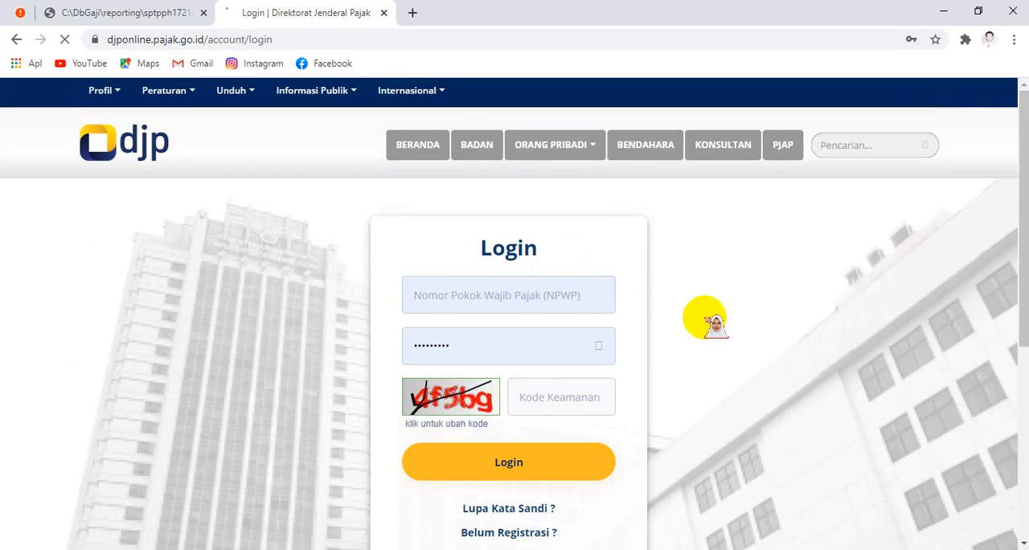
scroll(704, 320, down, 3)
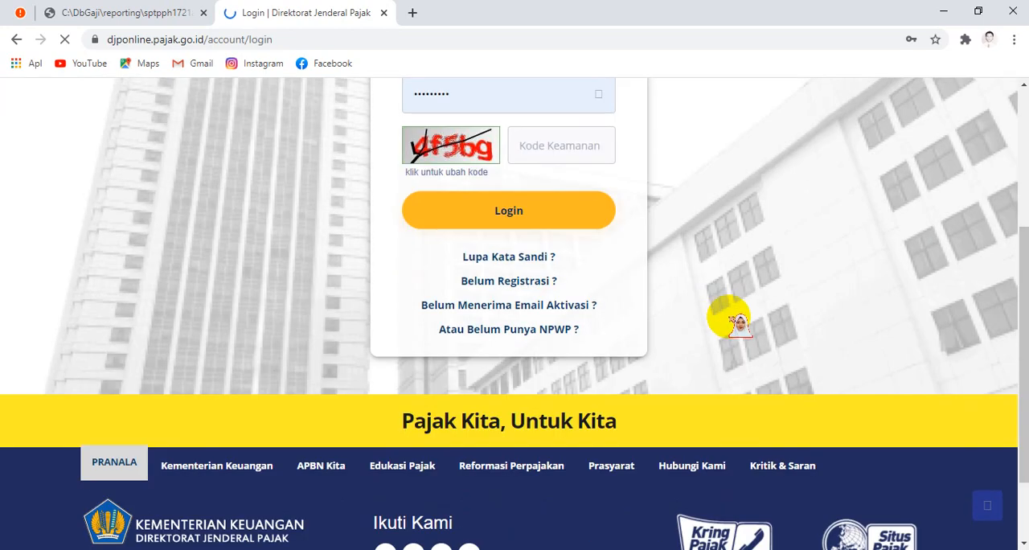
right_click(522, 285)
click(556, 288)
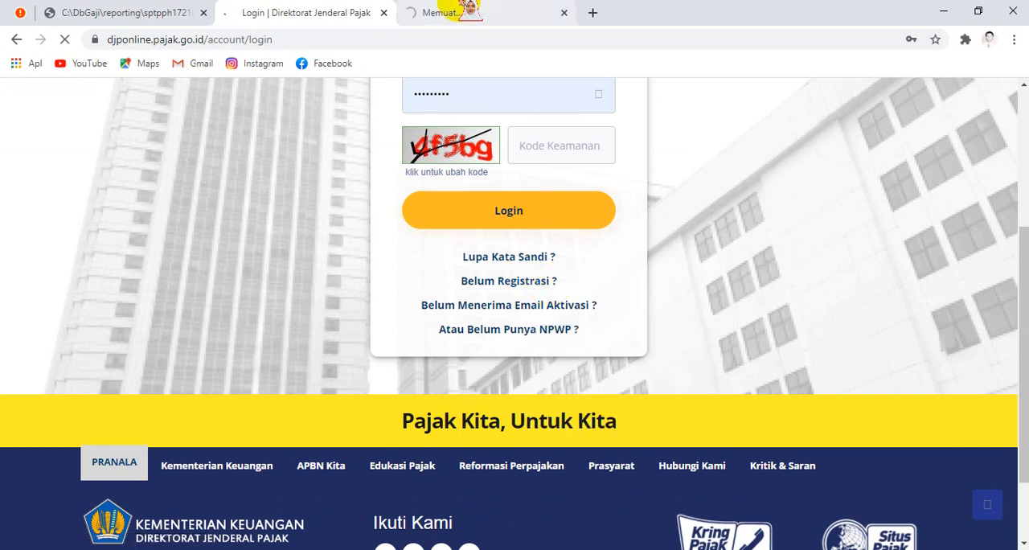
click(469, 11)
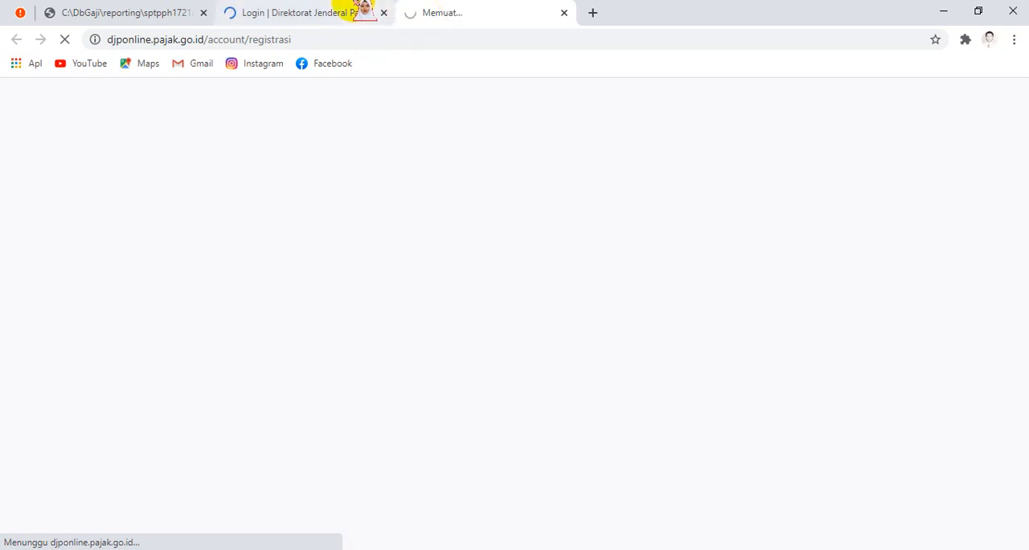
click(292, 12)
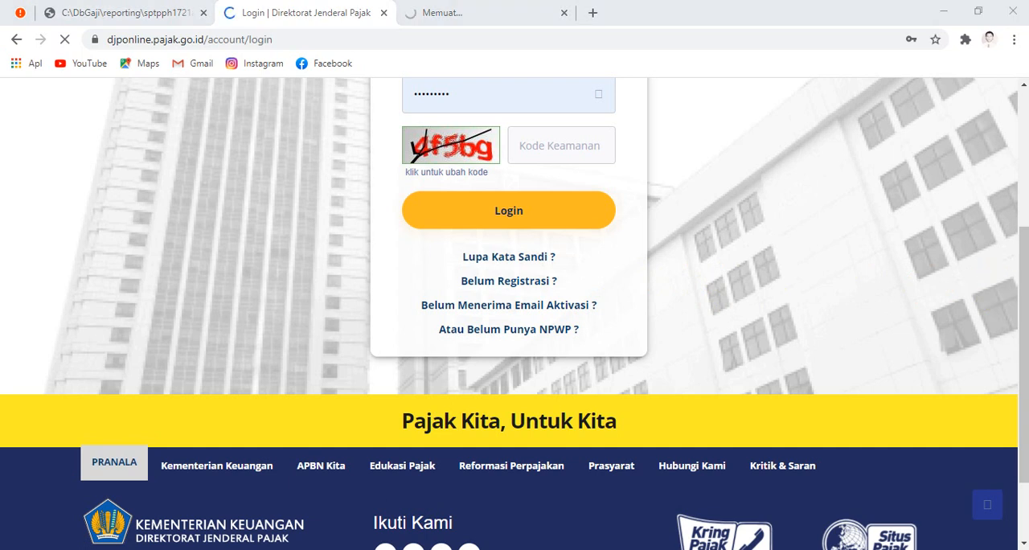
drag(1016, 246, 1020, 174)
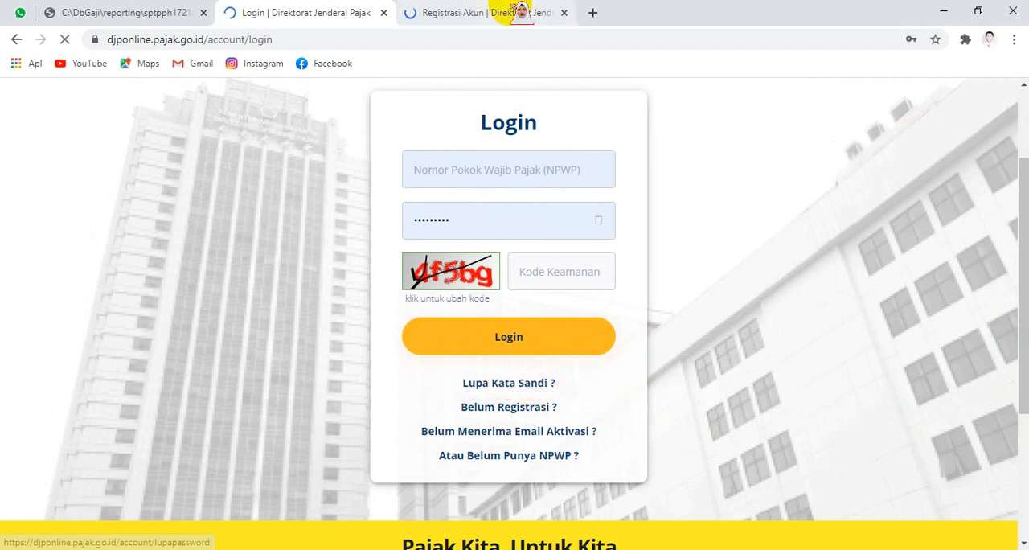
click(515, 10)
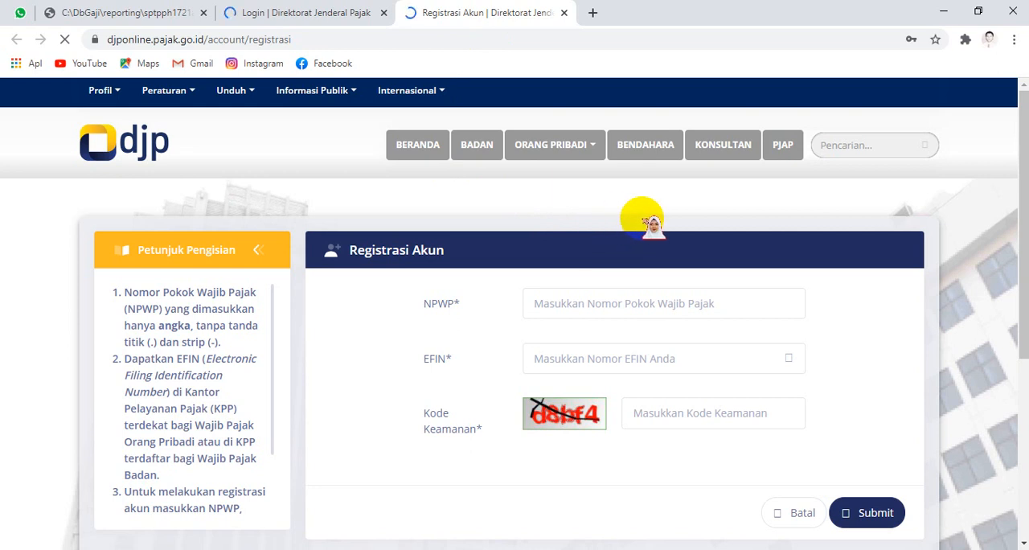
Step: Try out the NPWP and EFIN fields of the registration form, enter part of the security code and toggle EFIN visibility
click(595, 295)
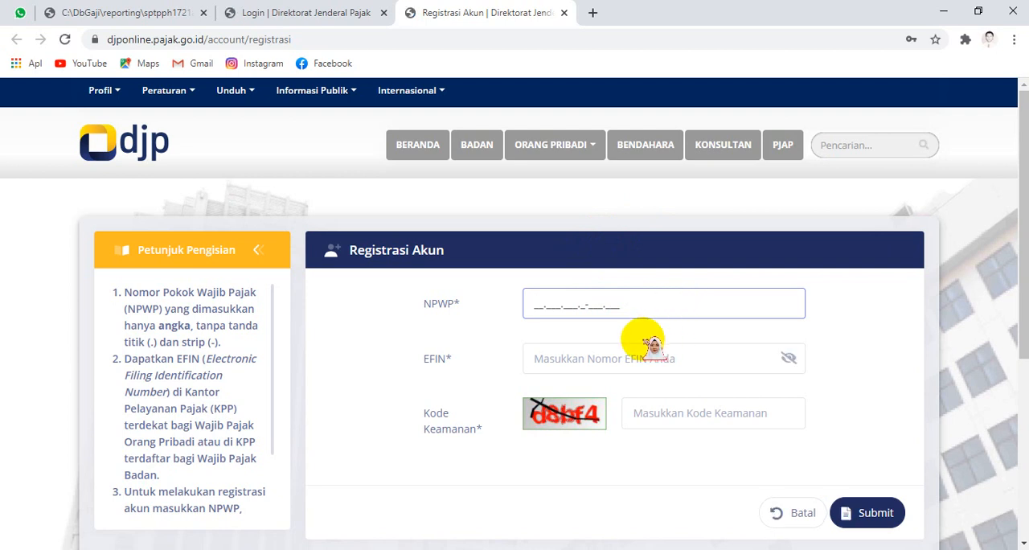
click(634, 363)
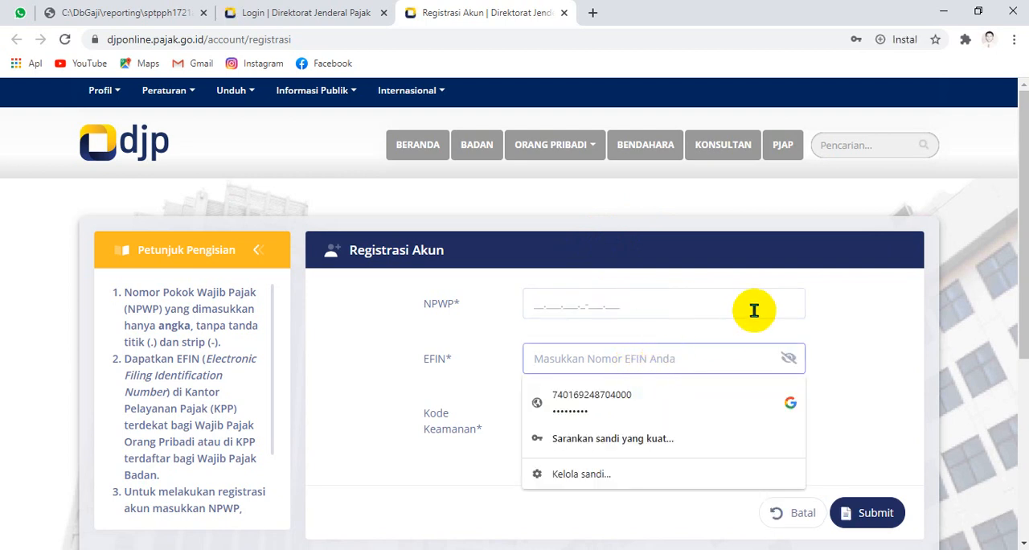
click(857, 309)
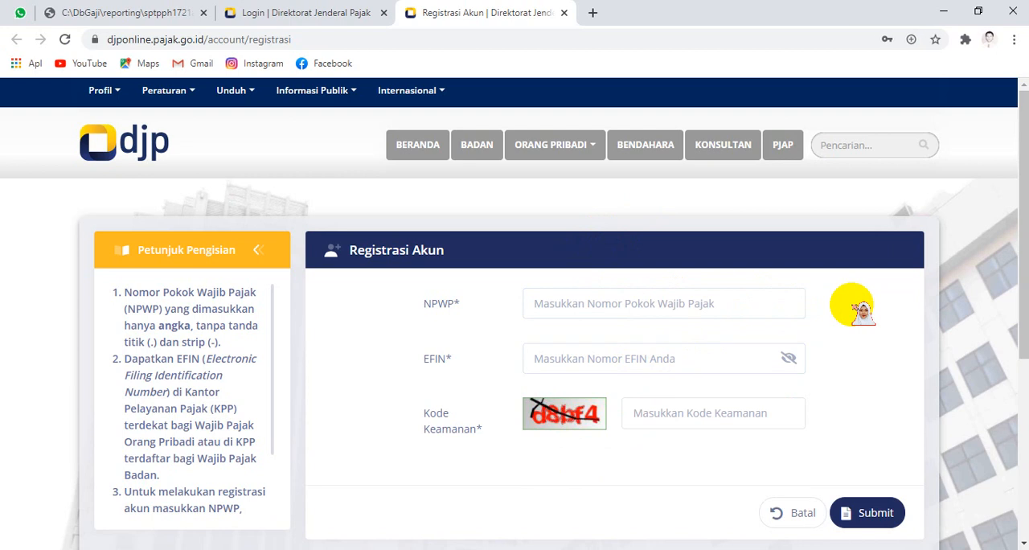
click(668, 415)
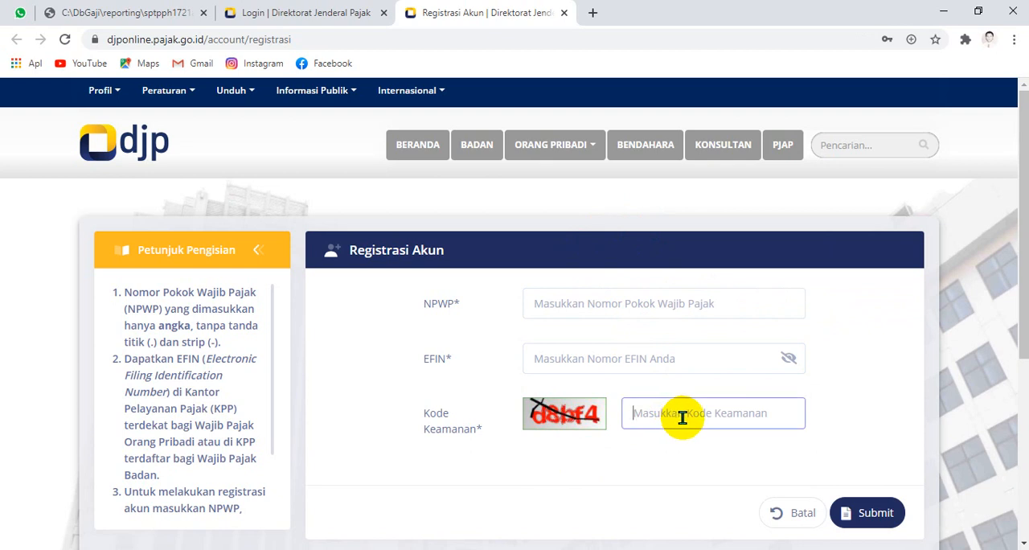
text(d8)
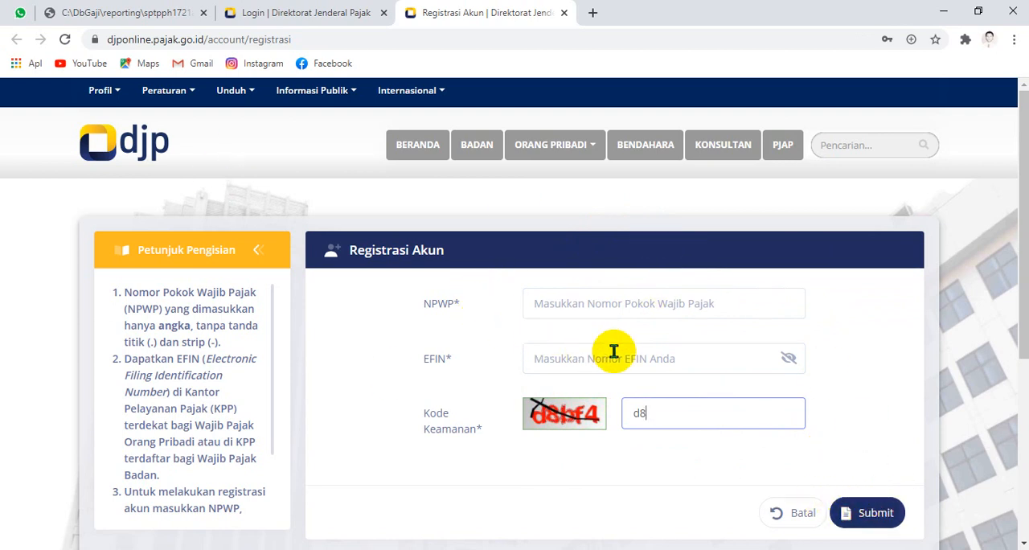
click(787, 358)
click(604, 357)
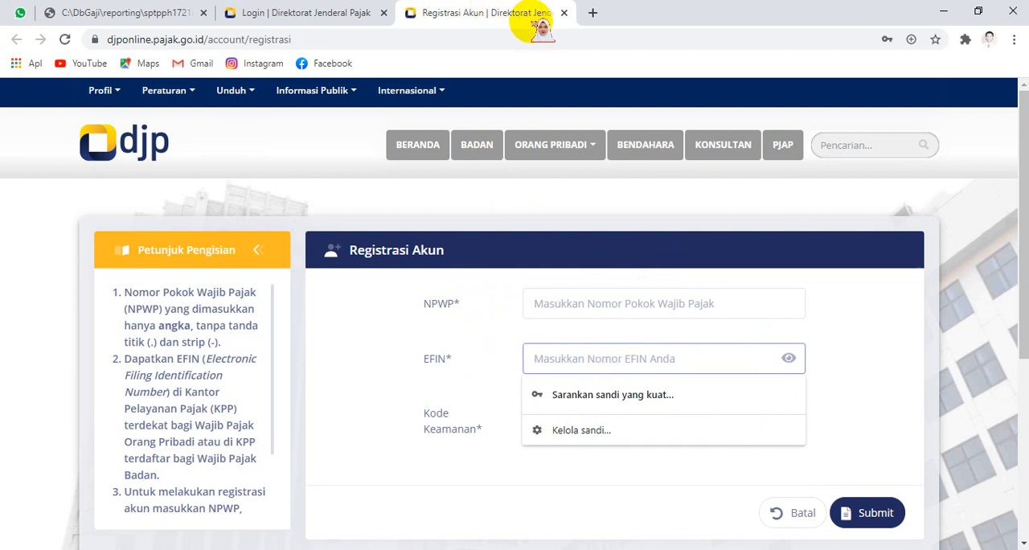
Step: Close the account registration page and open "Lupa Kata Sandi ?" from the login page in a new tab
click(563, 12)
right_click(536, 383)
click(575, 391)
click(468, 10)
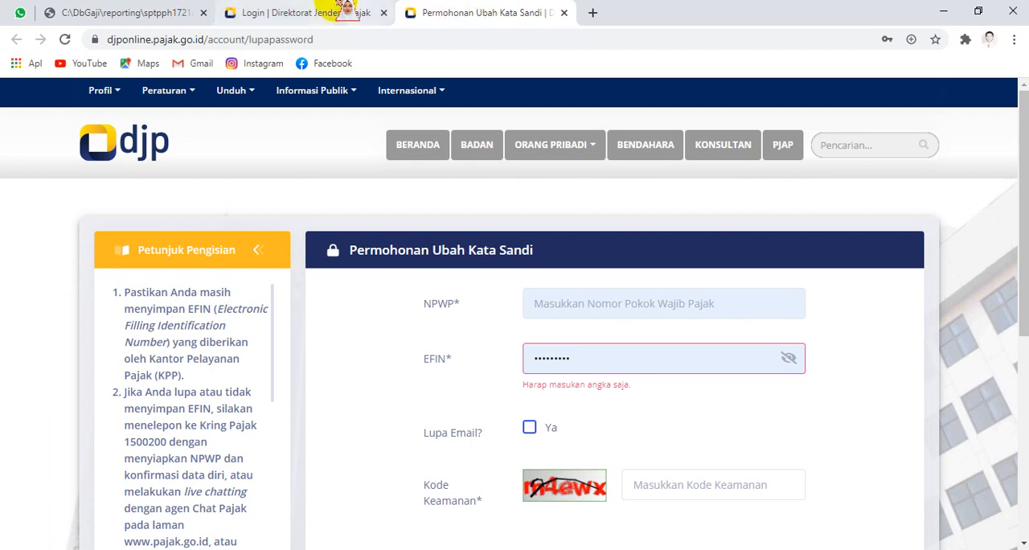
Step: Enable the "Lupa Email?" option on the password change request and activate its new e-mail field, checking the NPWP and EFIN fields
click(579, 312)
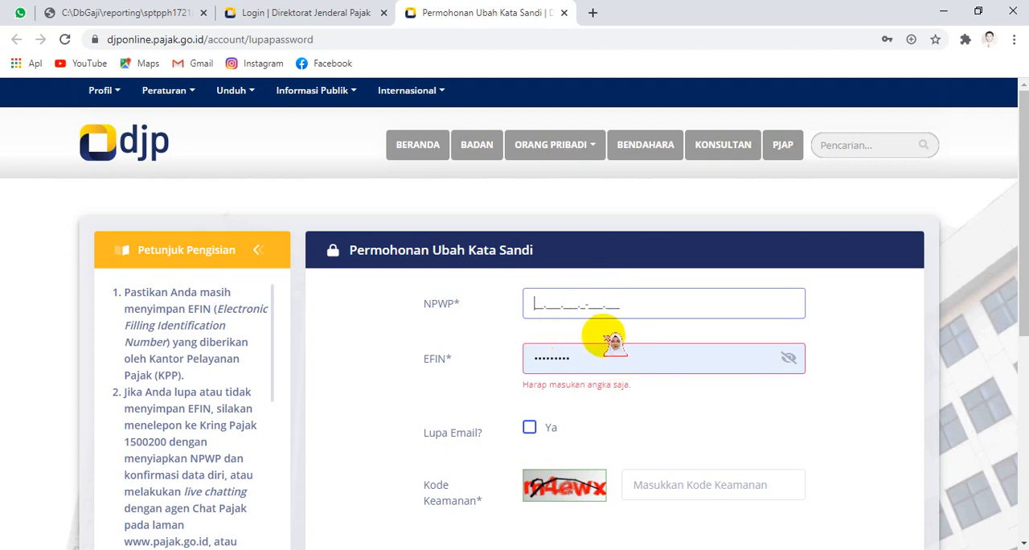
click(528, 431)
click(591, 429)
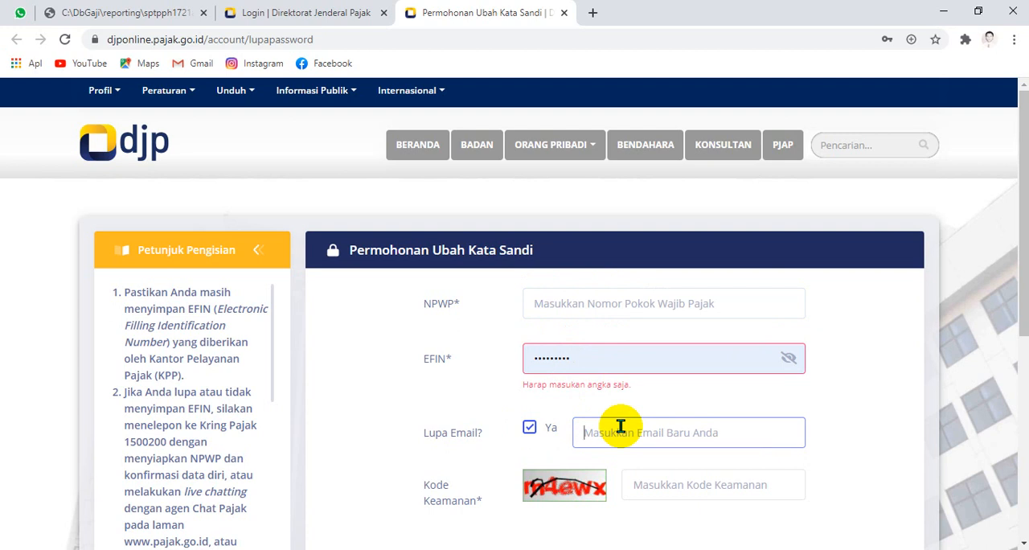
click(641, 295)
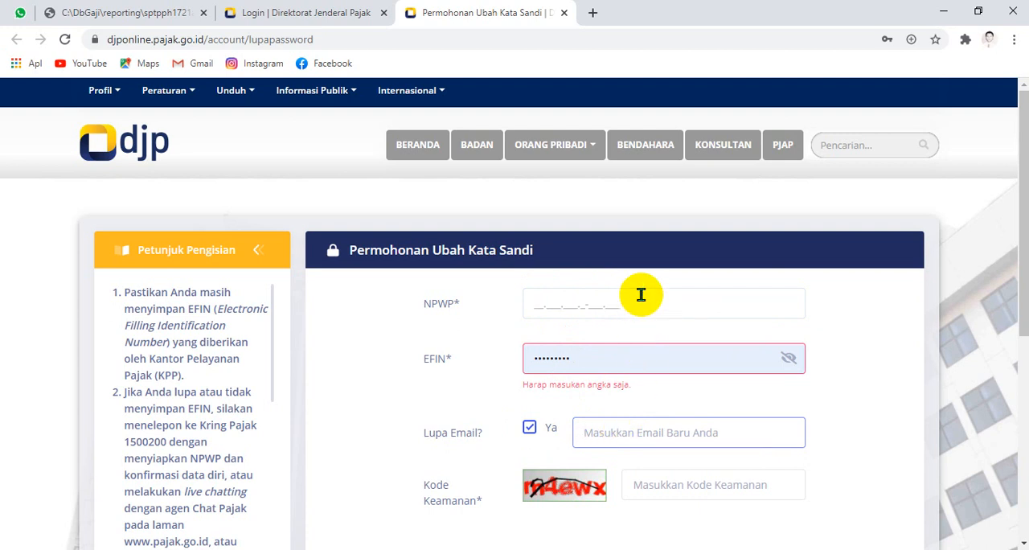
click(622, 356)
click(856, 336)
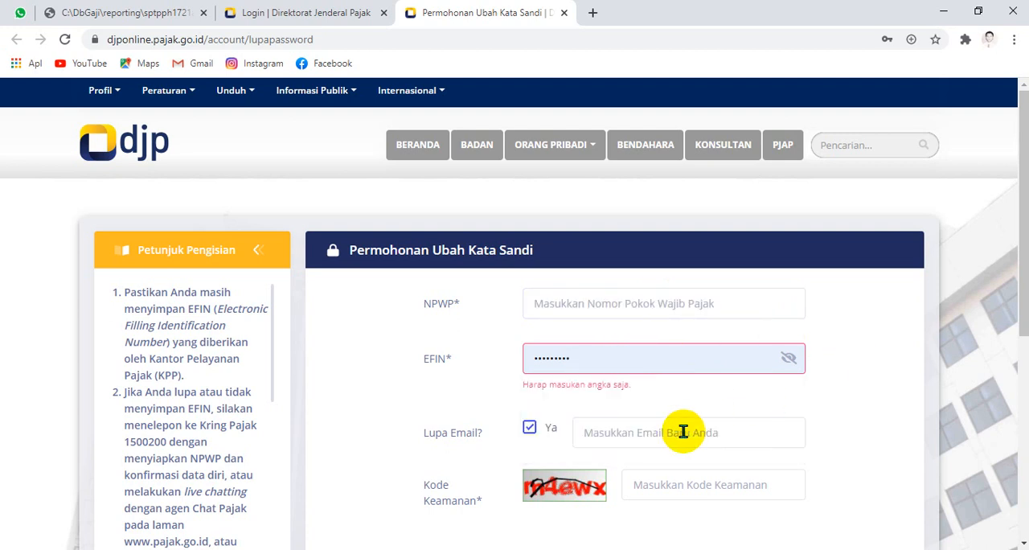
click(655, 433)
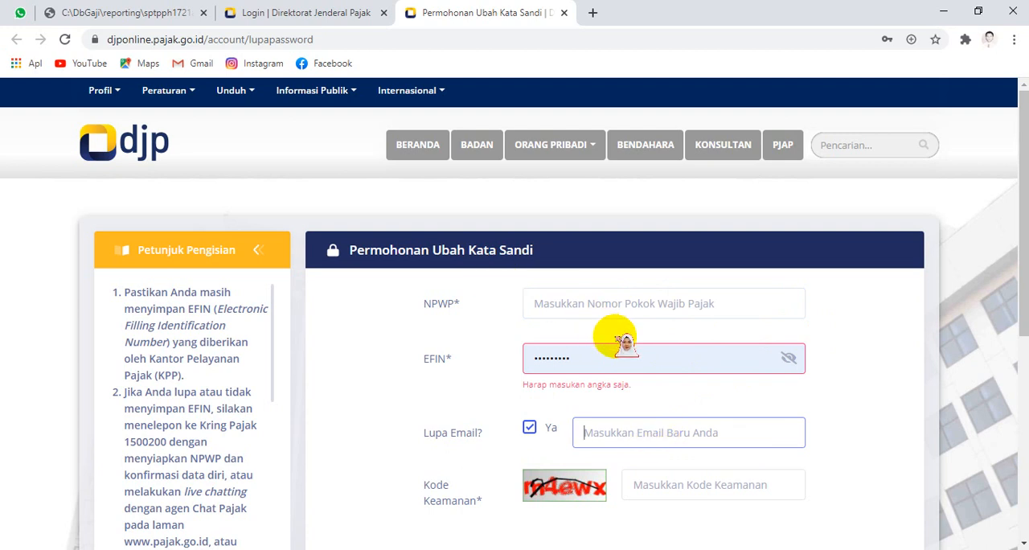
Step: Close the password change request page and return to the DJP login form
scroll(619, 338, down, 3)
click(569, 13)
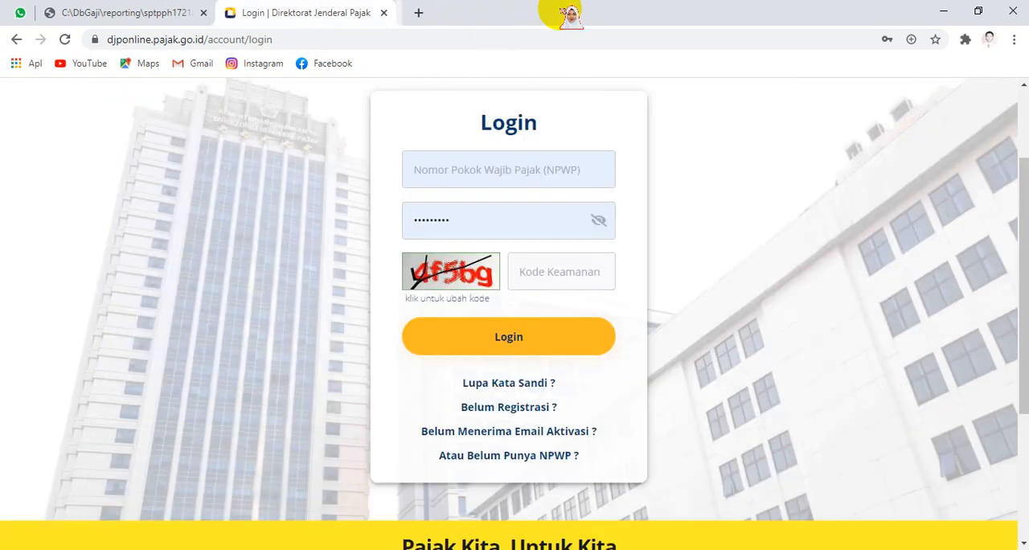
Step: Try to log in to DJP Online with the taxpayer's NPWP, the prefilled password and the displayed security code
click(486, 169)
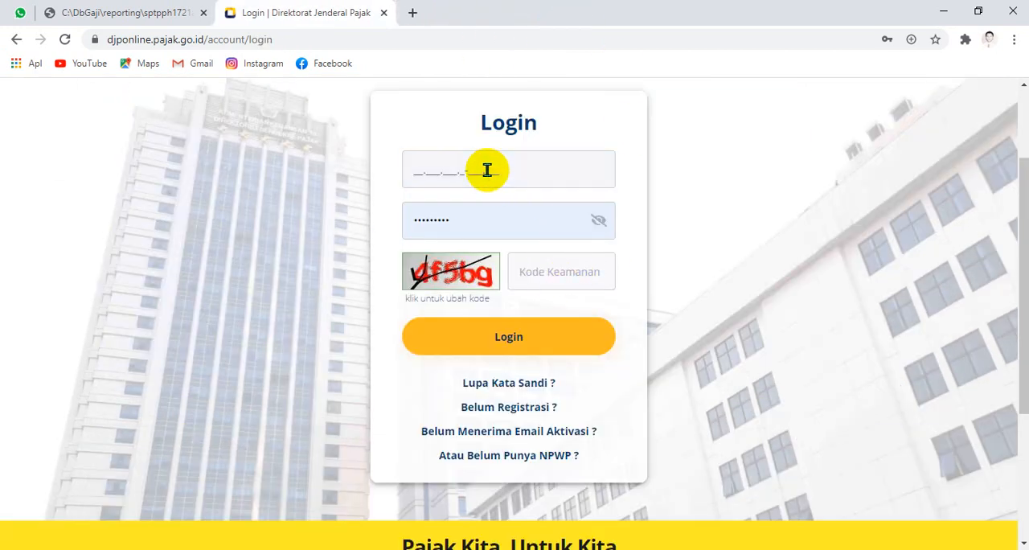
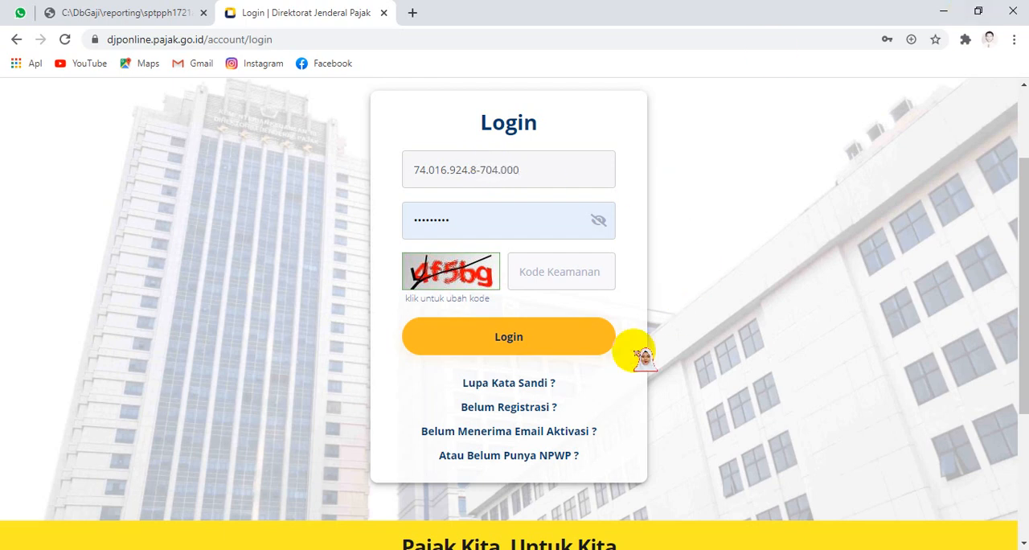
click(568, 279)
text(4)
text(f6)
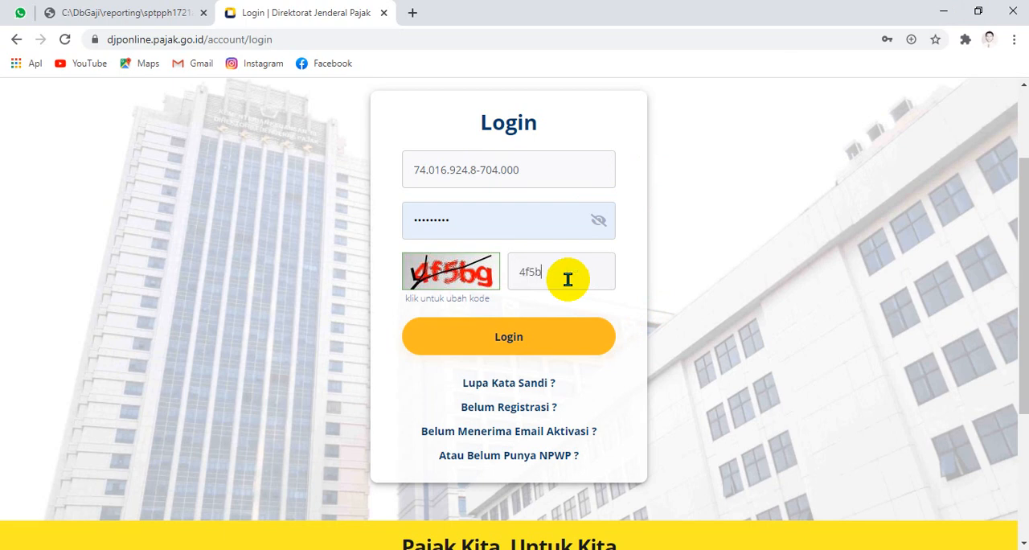
click(493, 346)
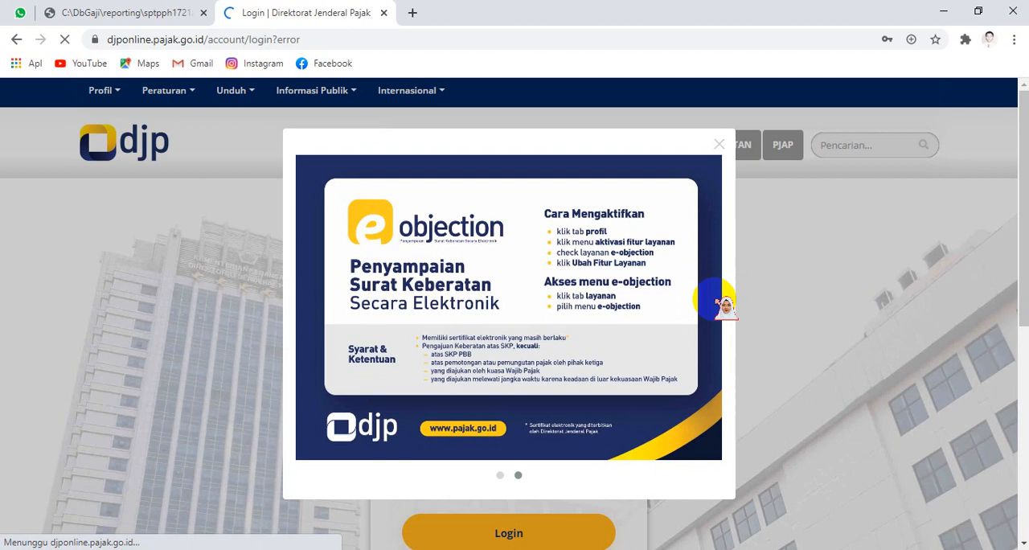
Step: Dismiss the e-Objection announcement and enter the taxpayer's NPWP again in the login form
click(718, 148)
click(552, 369)
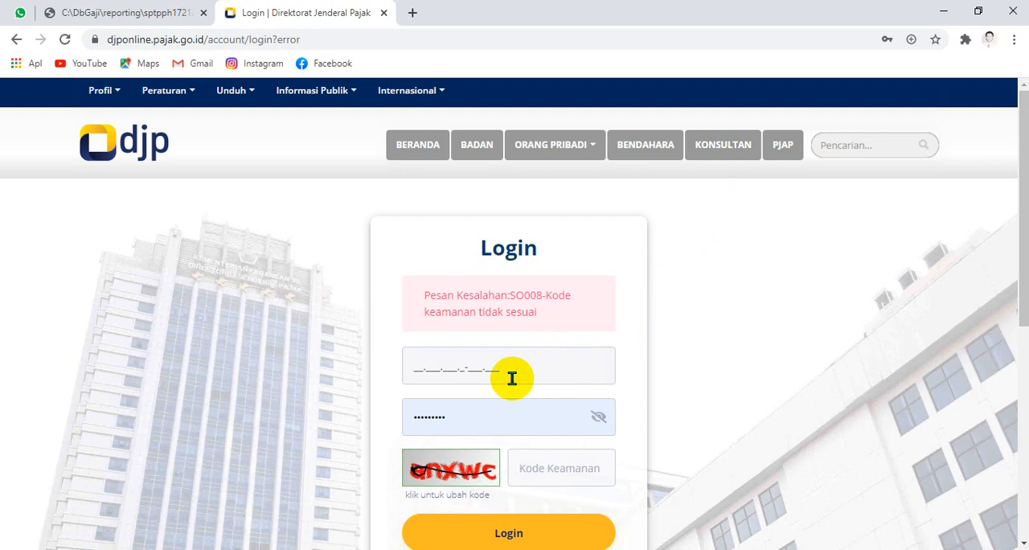
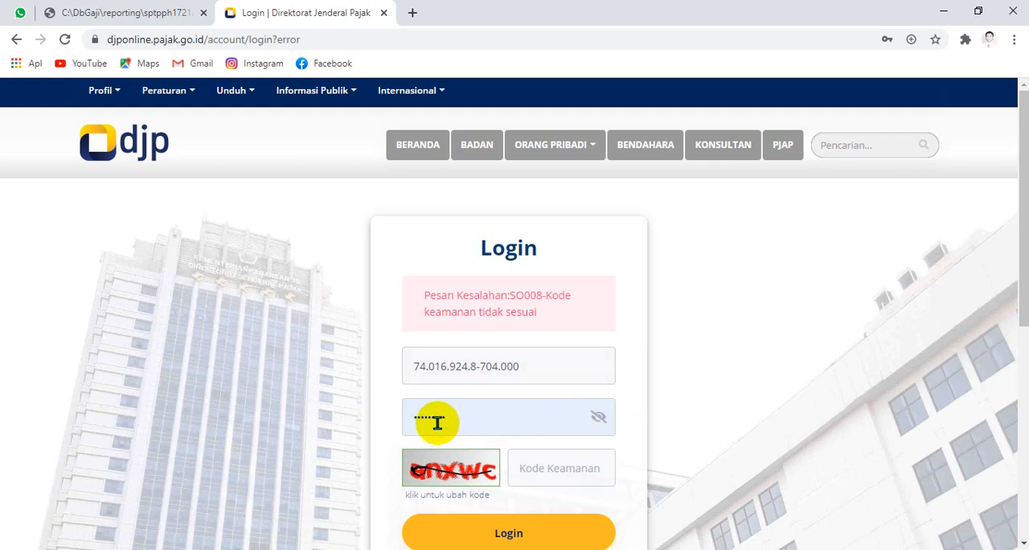
Step: Enter the new security code from the image and log in to the DJP Online account
click(565, 475)
text(a)
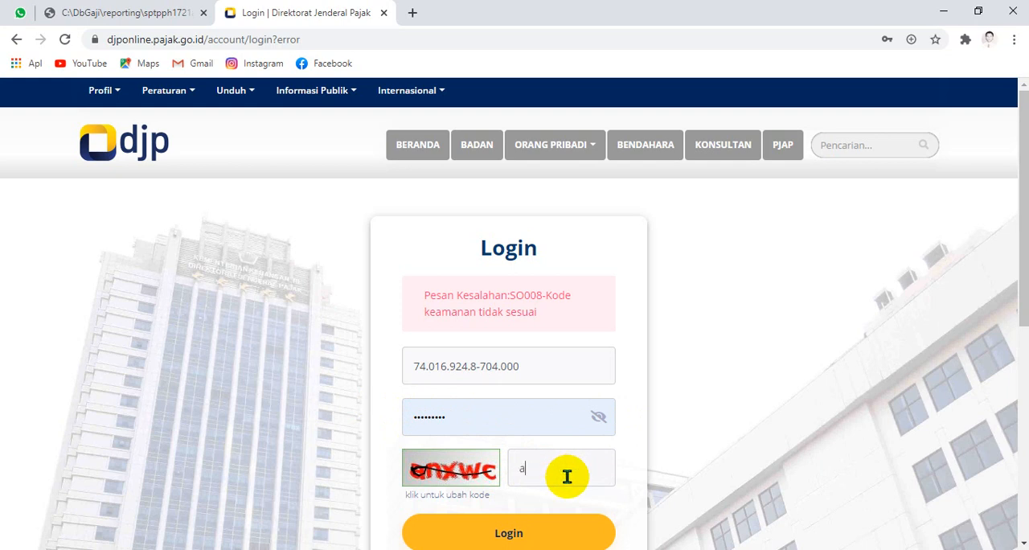
text(nxwc)
click(553, 545)
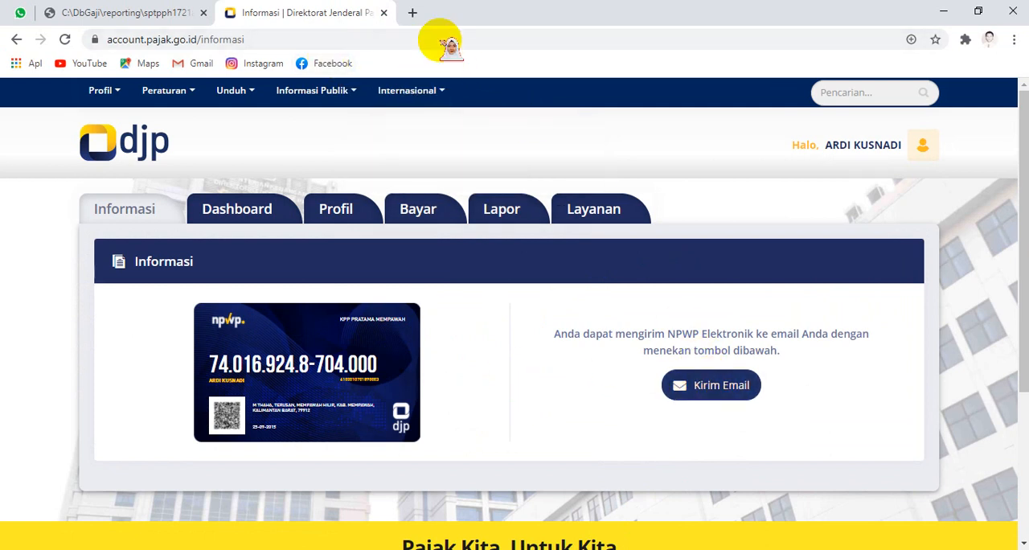
Step: Open mail.yahoo.com in a new browser tab, looking back at the DJP Informasi page while it loads
click(413, 12)
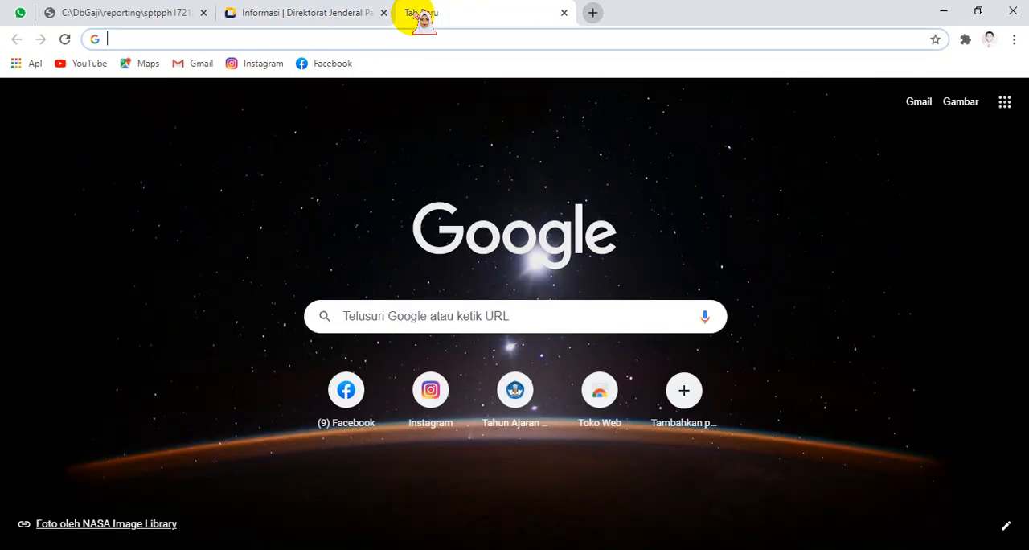
text(yahoo.com)
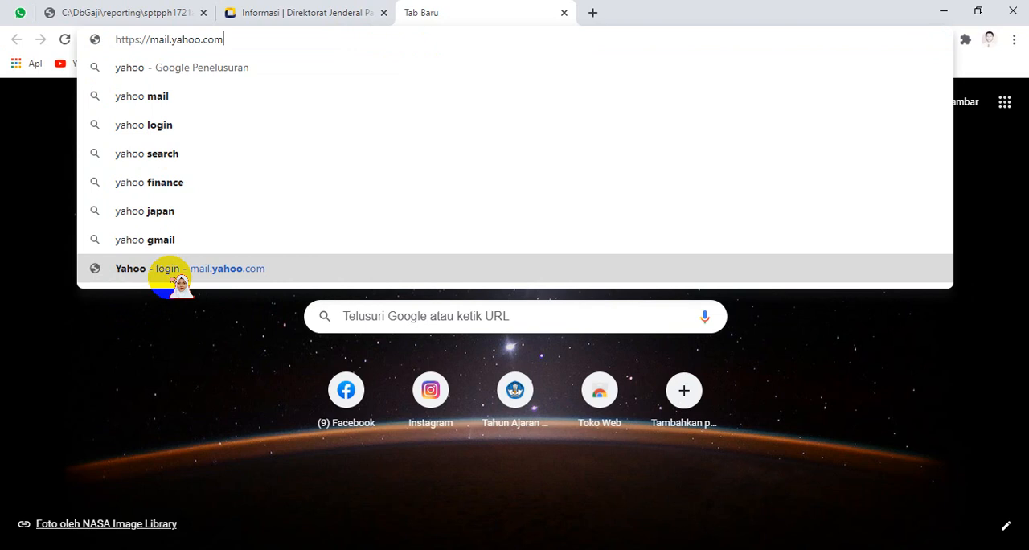
click(174, 273)
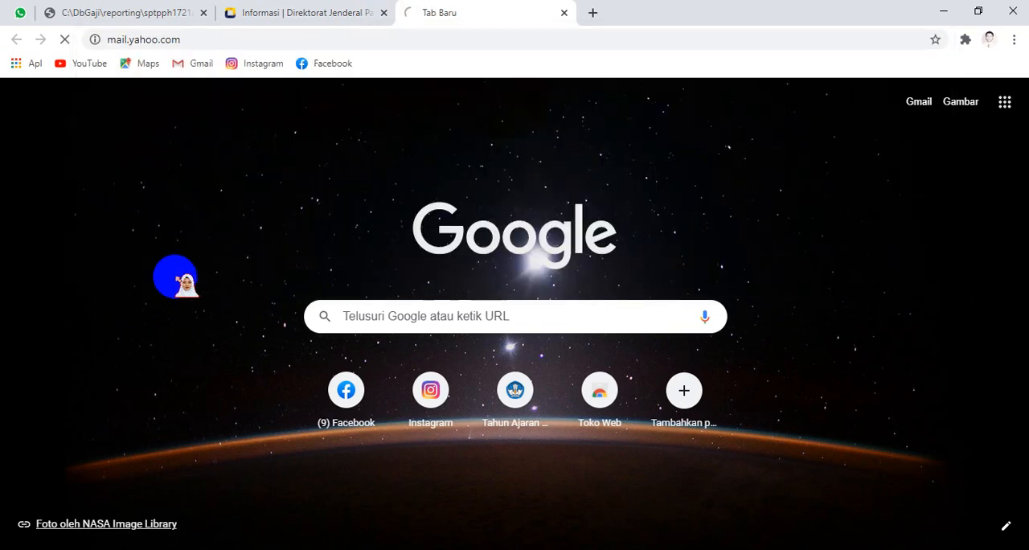
click(356, 12)
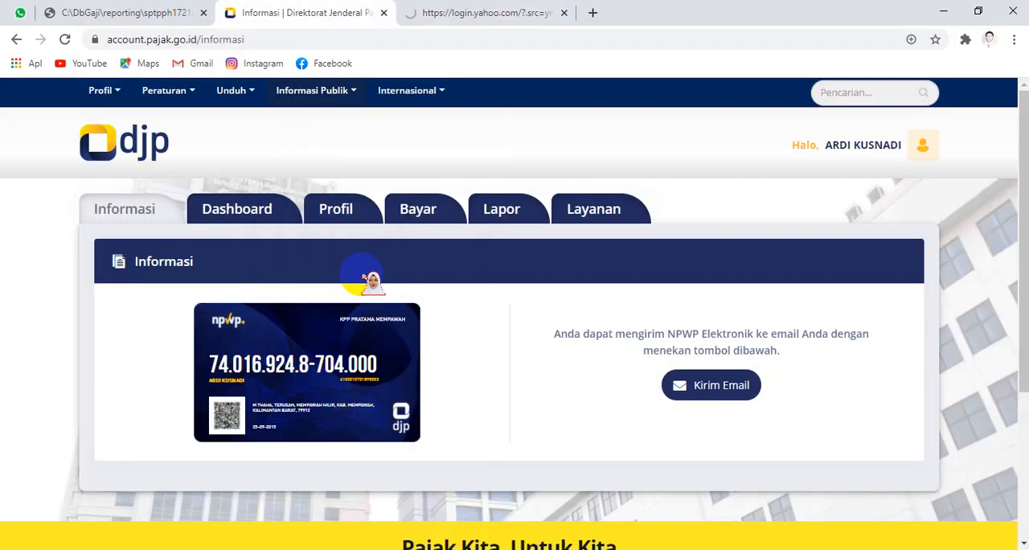
click(494, 9)
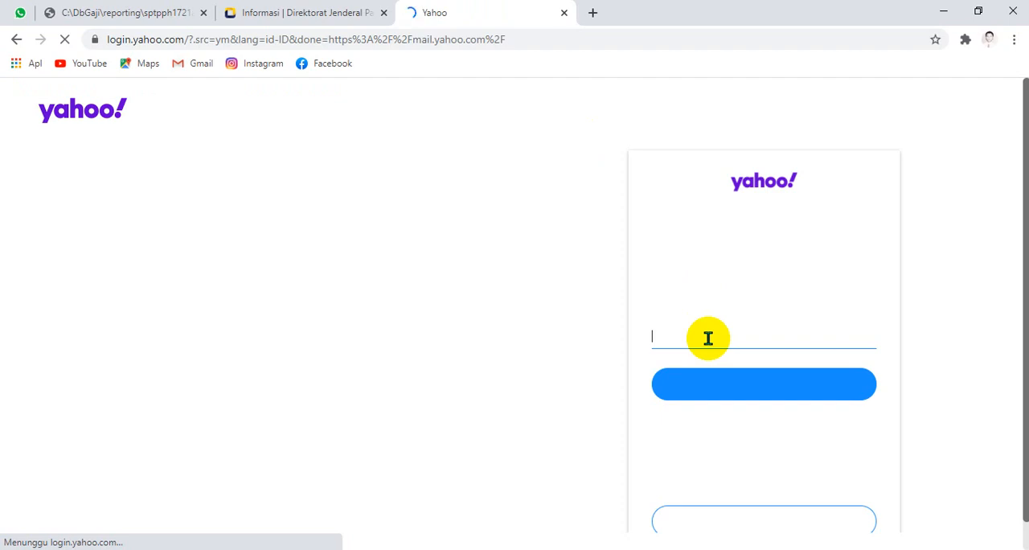
Step: Enter the taxpayer's e-mail address on the Yahoo Mail sign-in page and continue to the password prompt
click(708, 338)
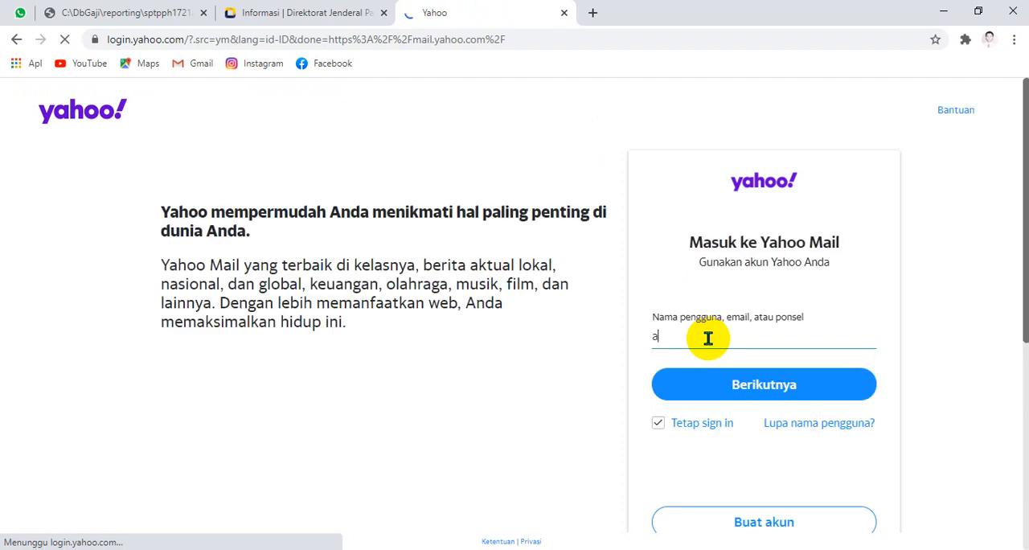
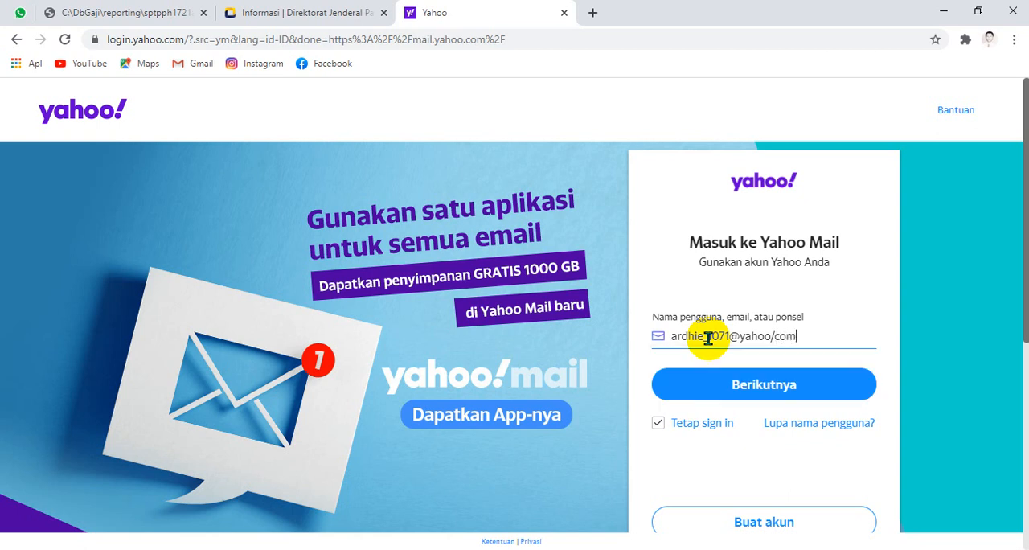
click(732, 378)
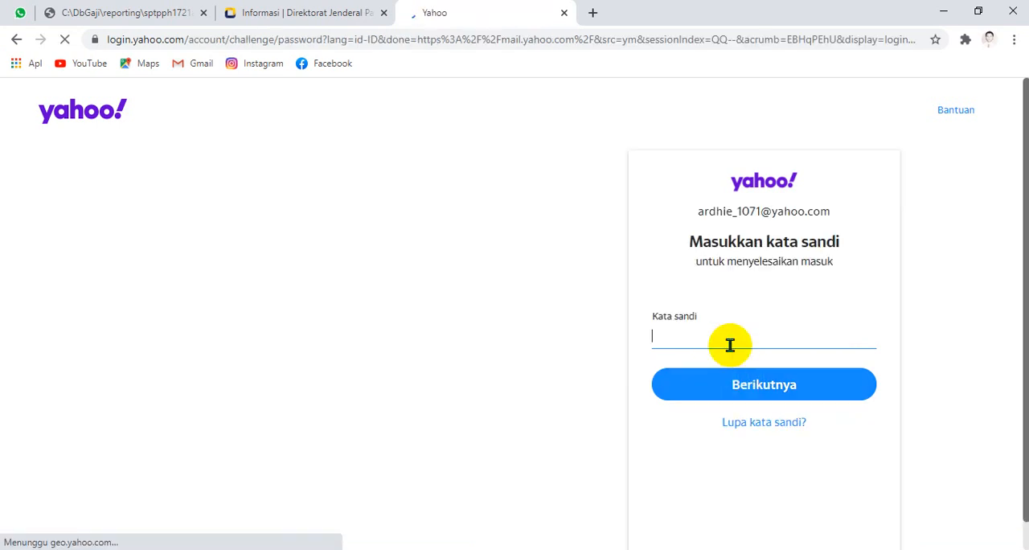
Step: Sign in to Yahoo with the account password and save that password in the browser
text(••••••••••••)
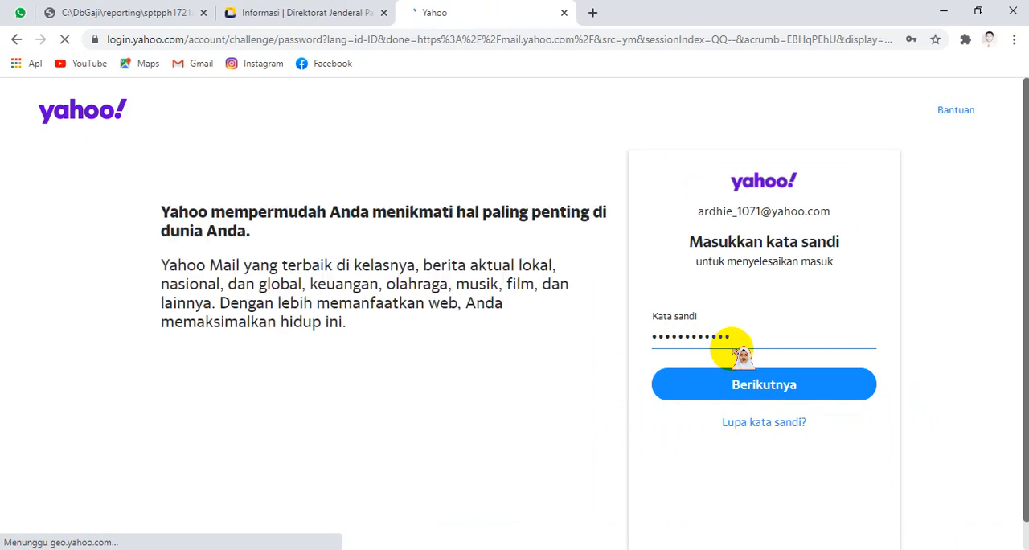
click(730, 380)
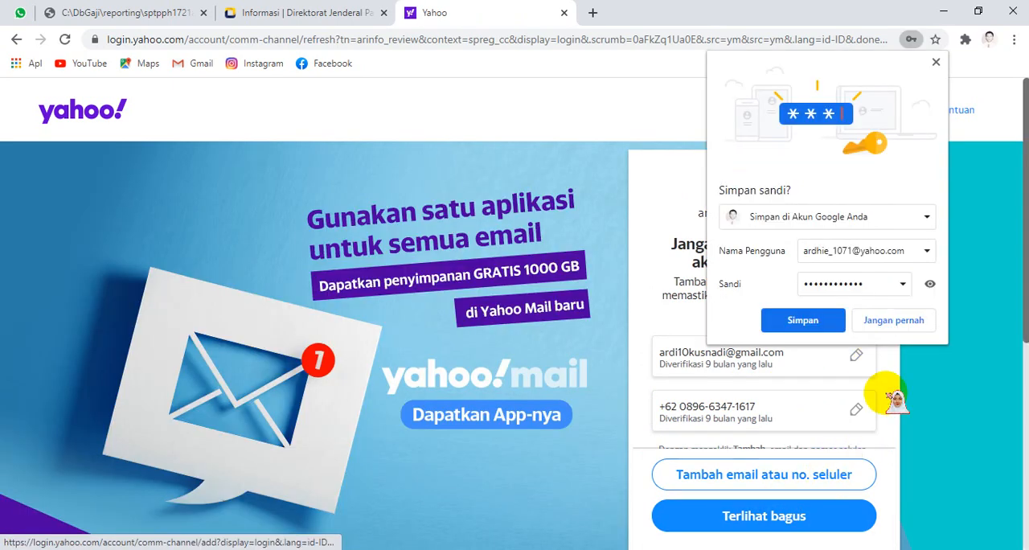
click(838, 319)
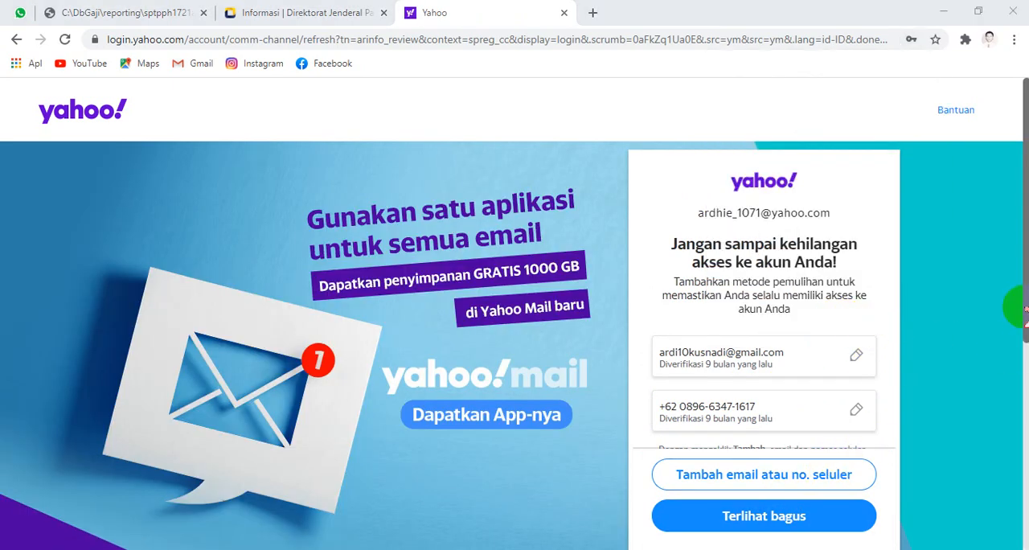
Step: Accept Yahoo's recovery contact details and open the "[DJP Online] Permintaan NPWP Elektronik" message down to its attachment
scroll(1020, 327, down, 2)
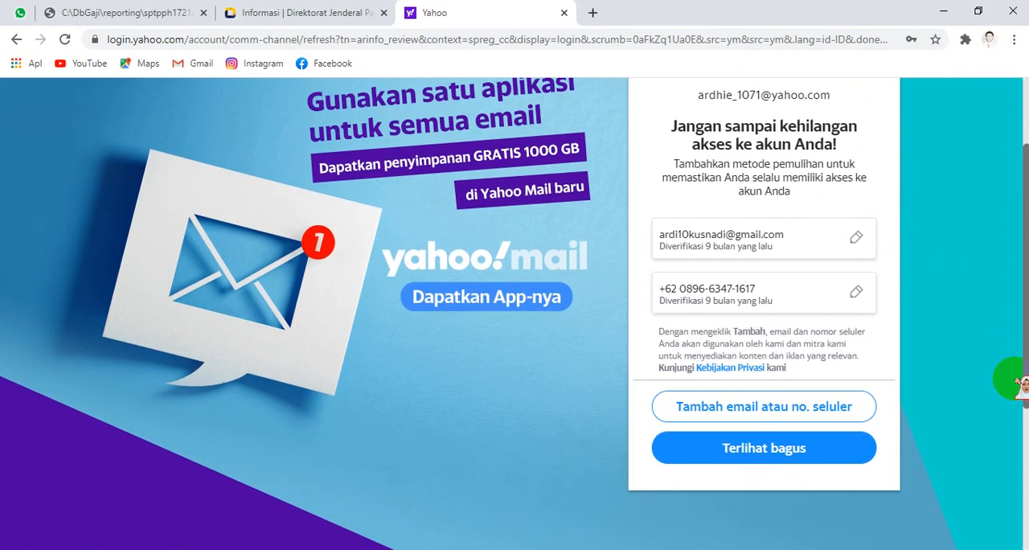
click(770, 436)
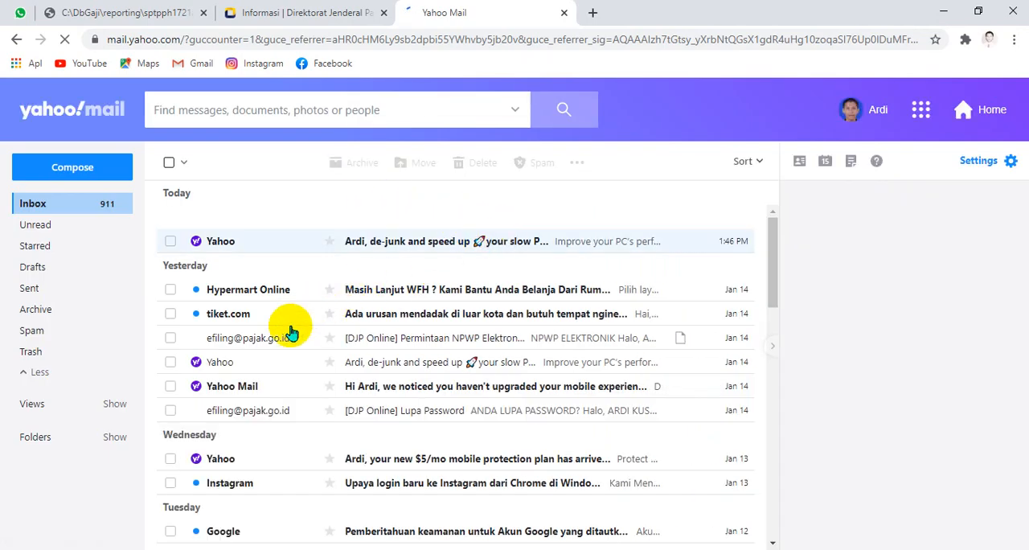
click(273, 340)
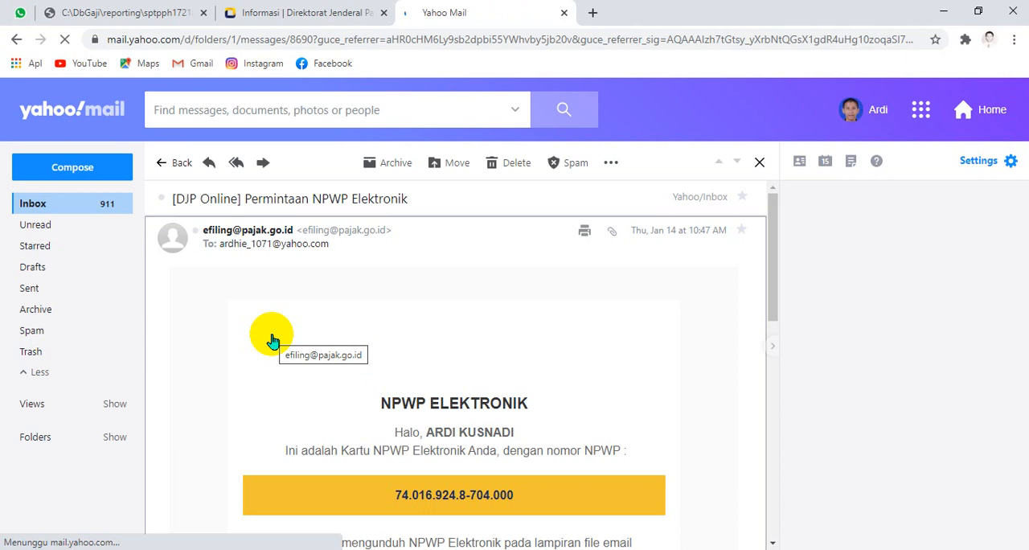
scroll(598, 276, down, 3)
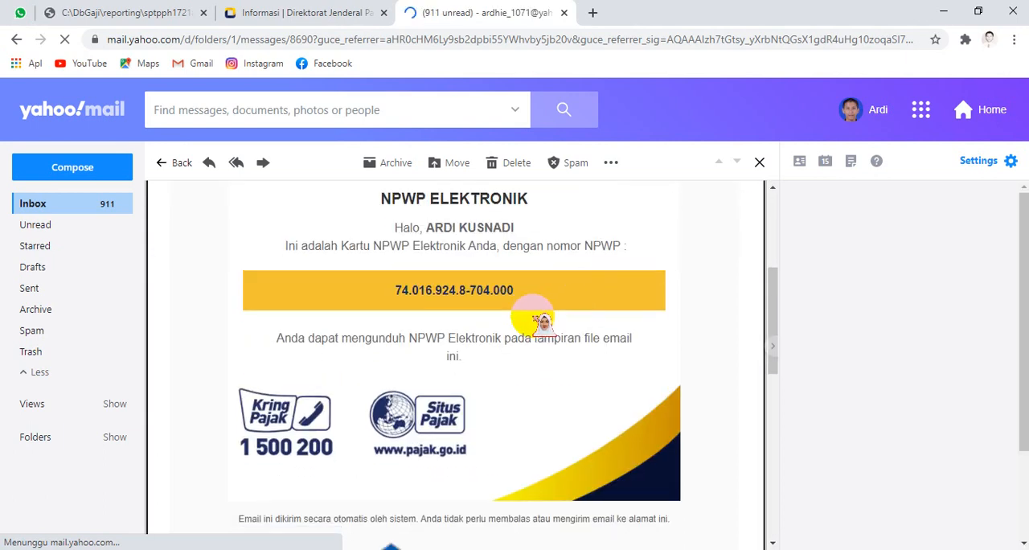
scroll(542, 322, down, 5)
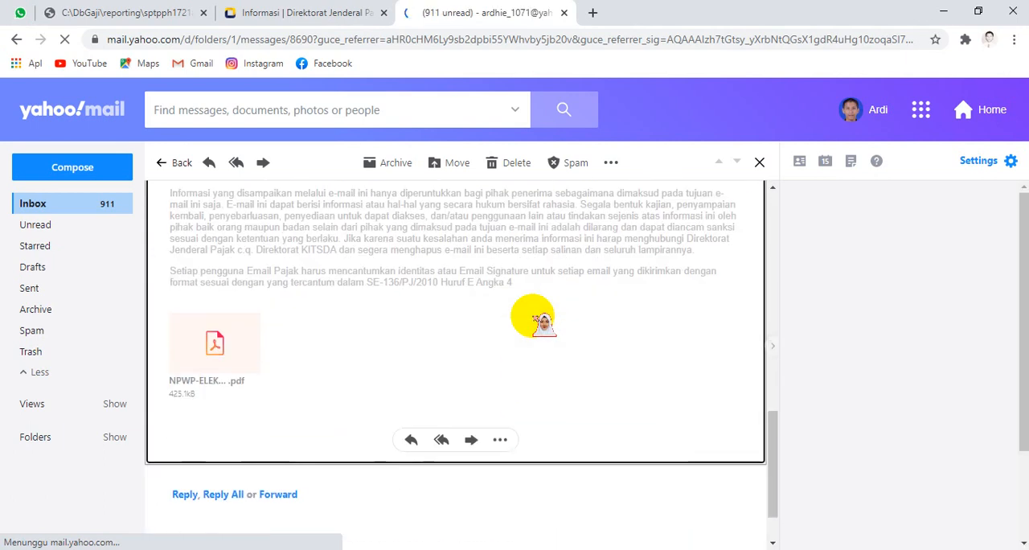
Step: Preview the NPWP-ELEKTRONIK.pdf attachment and start its download in the Documents category, cancelling the repeated download request
click(230, 293)
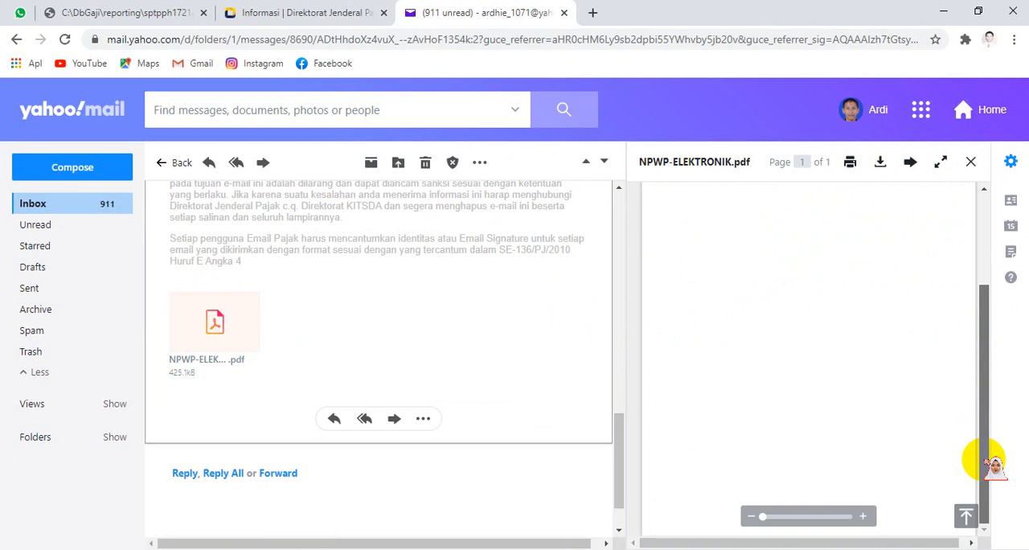
click(849, 164)
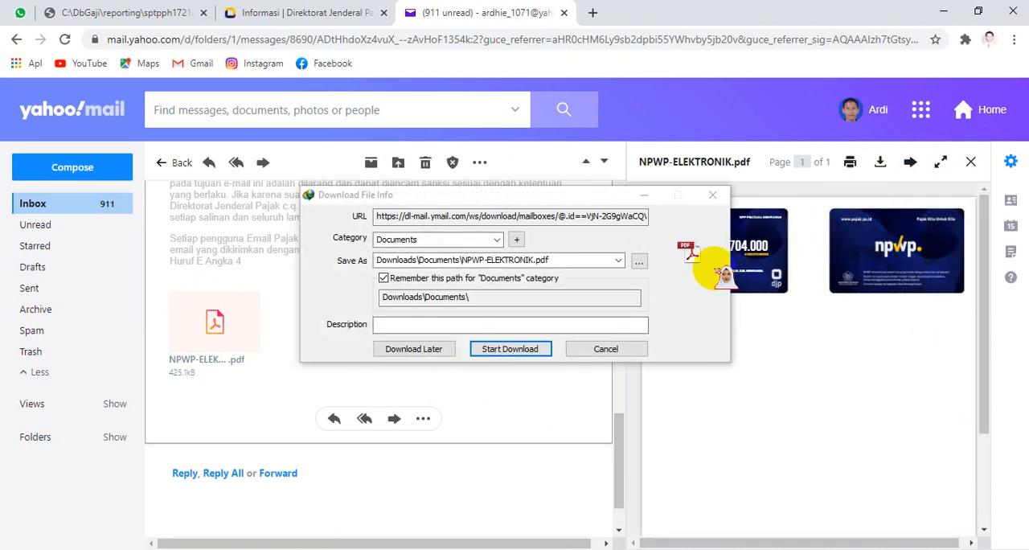
click(520, 348)
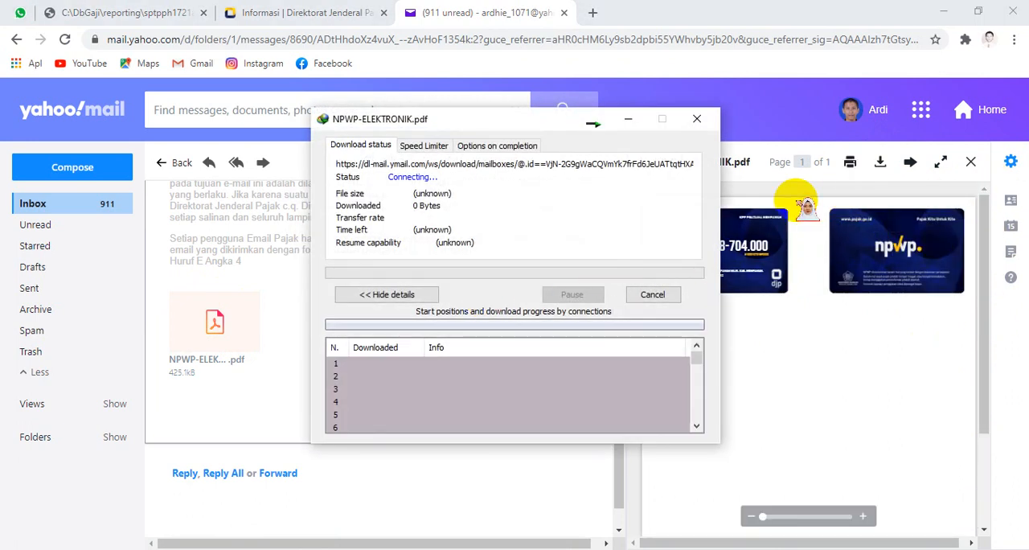
click(851, 163)
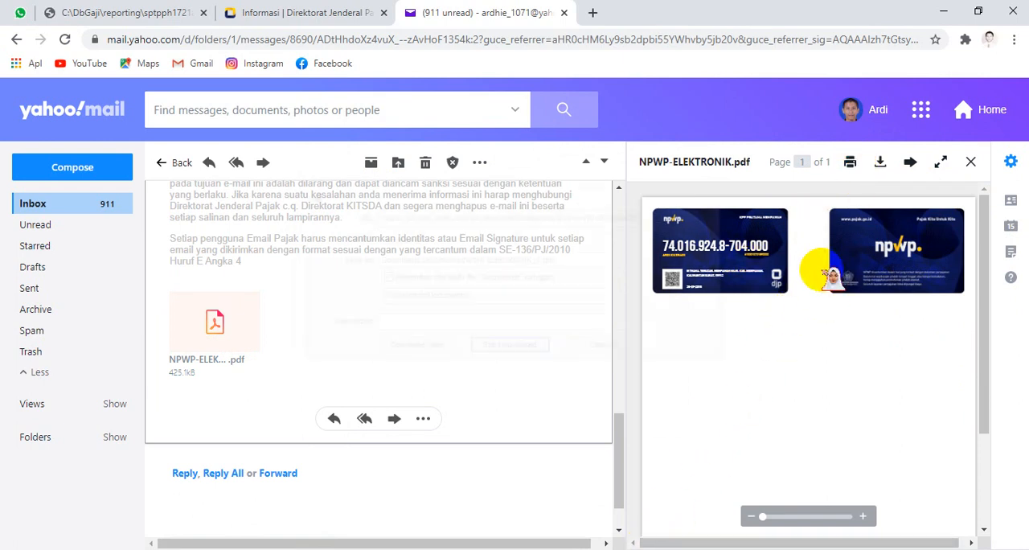
click(630, 348)
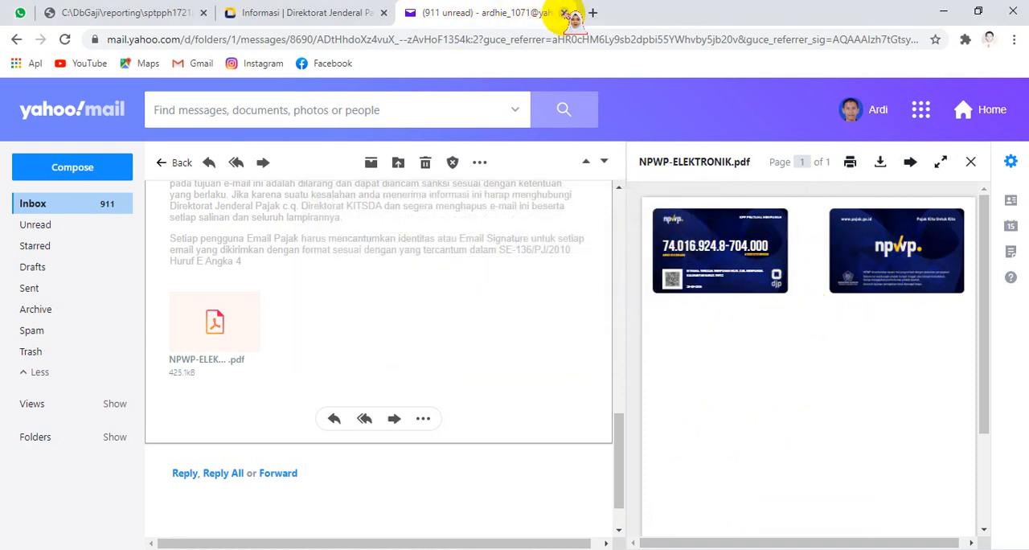
Step: Close Yahoo Mail and open the Lapor section of DJP Online, rechecking the 1721-A2 form while it loads
click(564, 13)
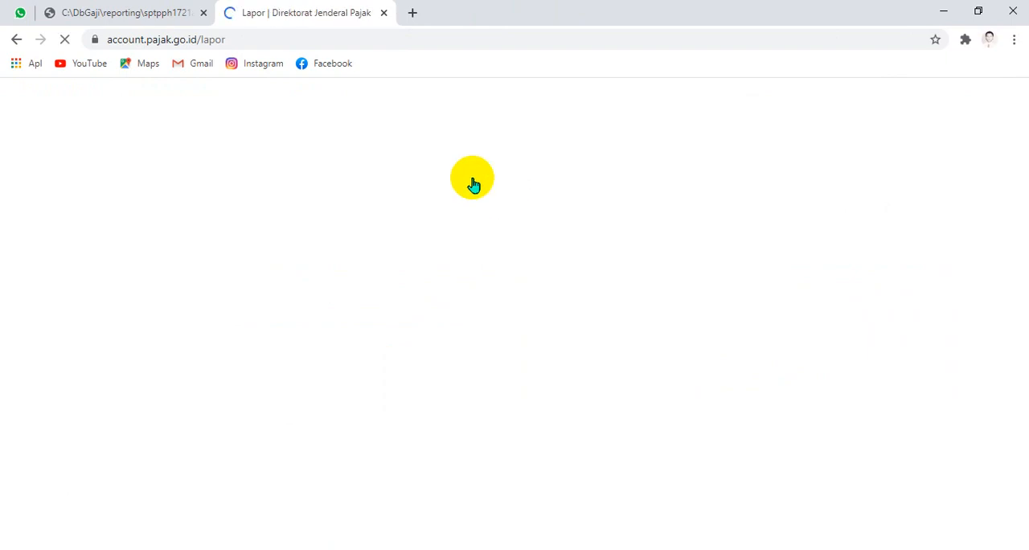
click(121, 12)
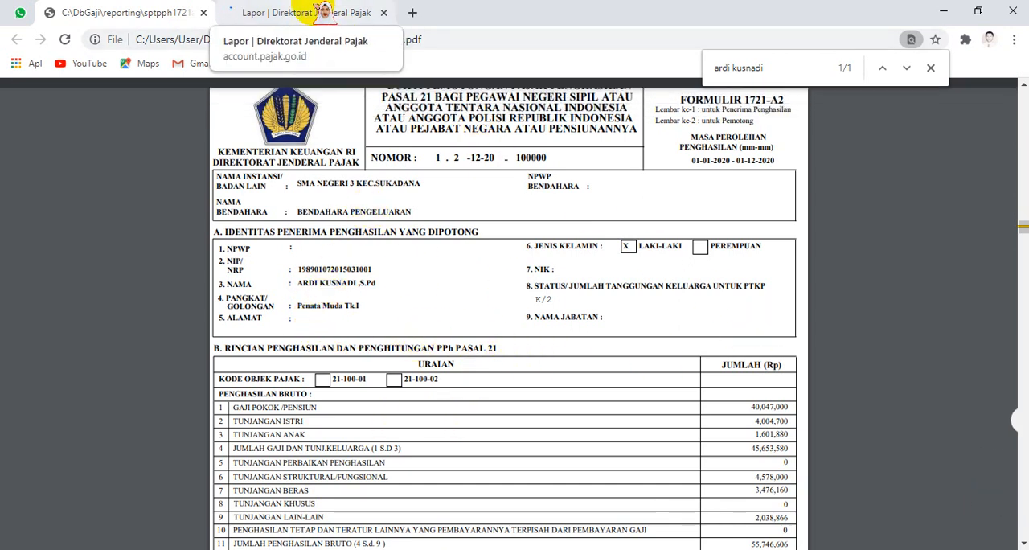
click(324, 11)
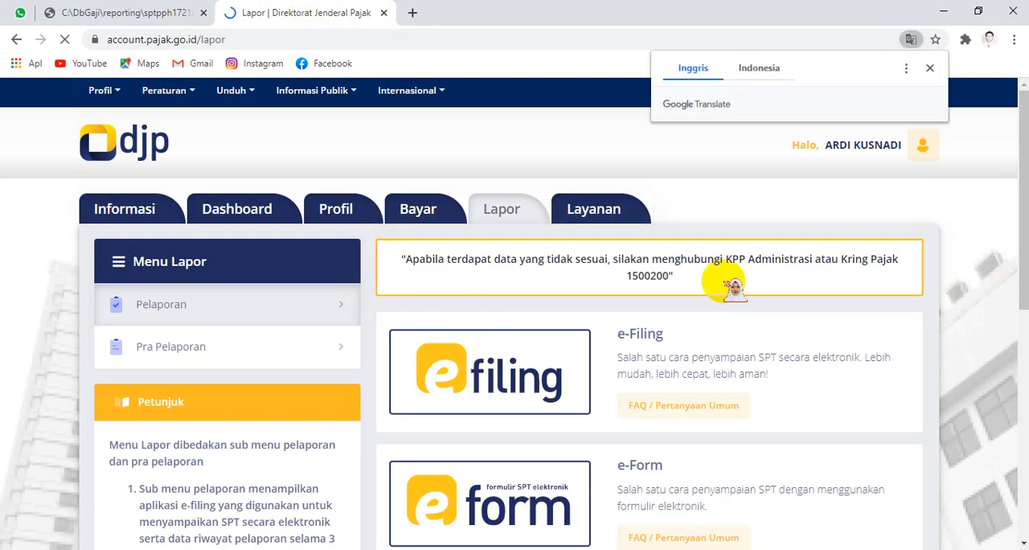
Step: Open the e-Filing service, dismiss the server error message, and start creating a new SPT
scroll(733, 286, down, 3)
scroll(733, 285, up, 3)
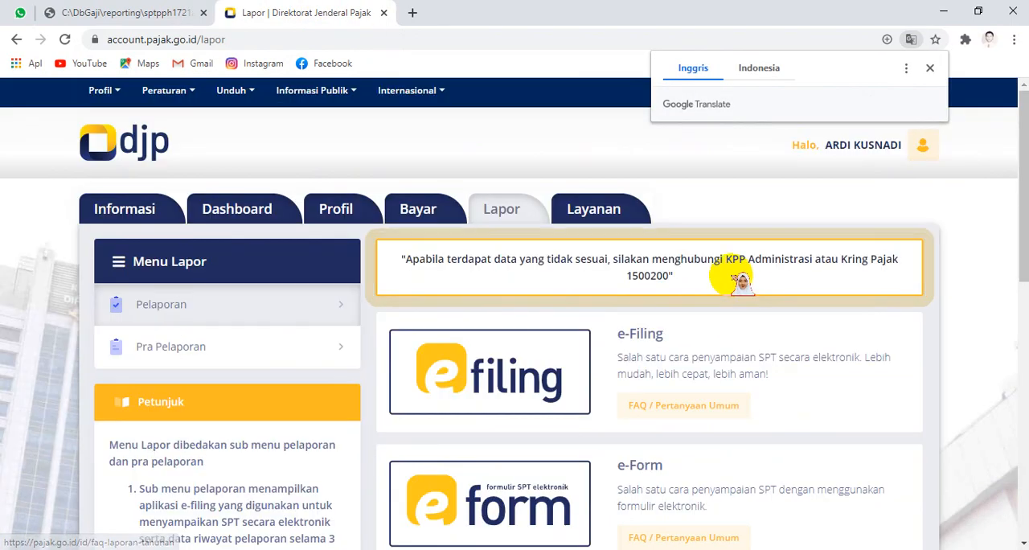
click(566, 376)
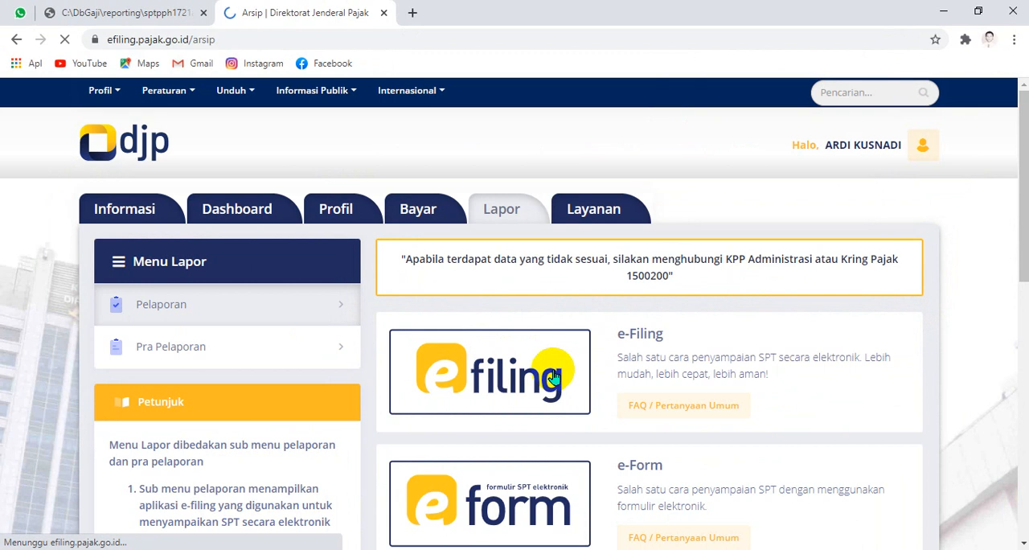
scroll(644, 253, down, 2)
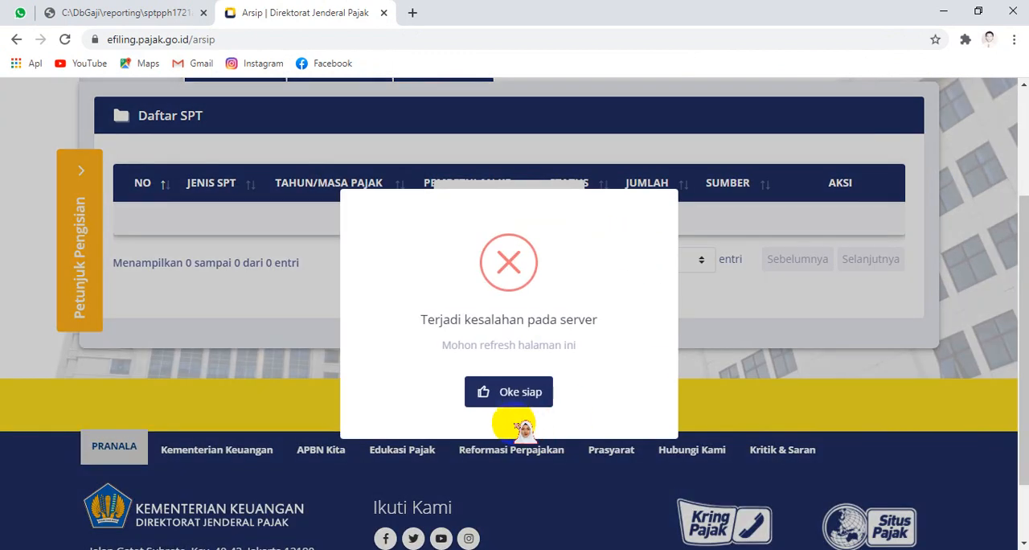
click(519, 392)
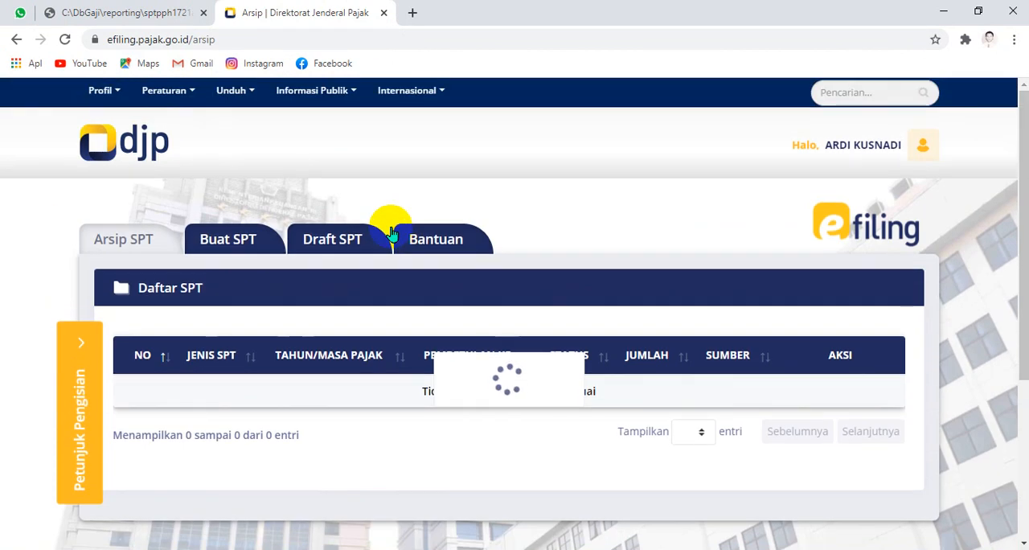
scroll(391, 229, up, 2)
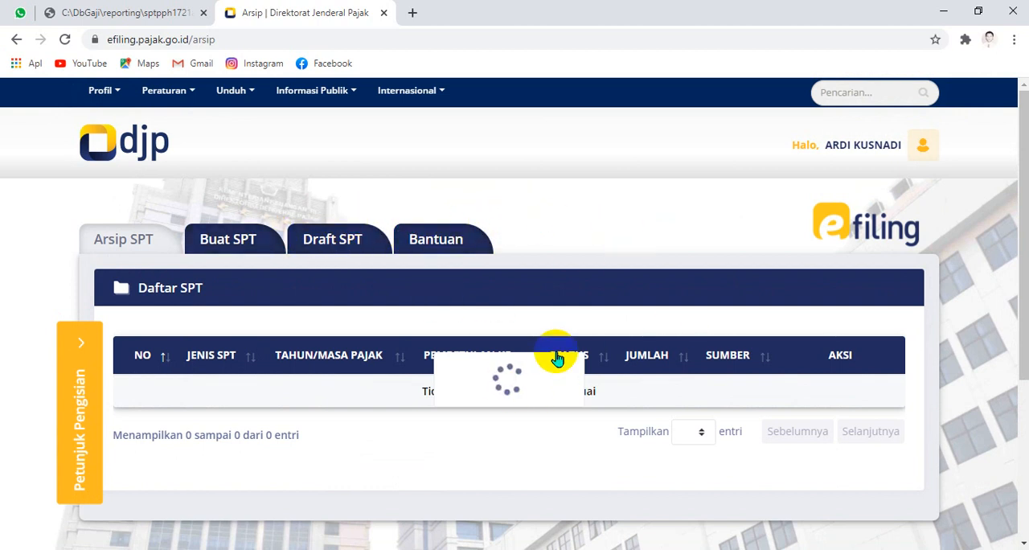
click(241, 235)
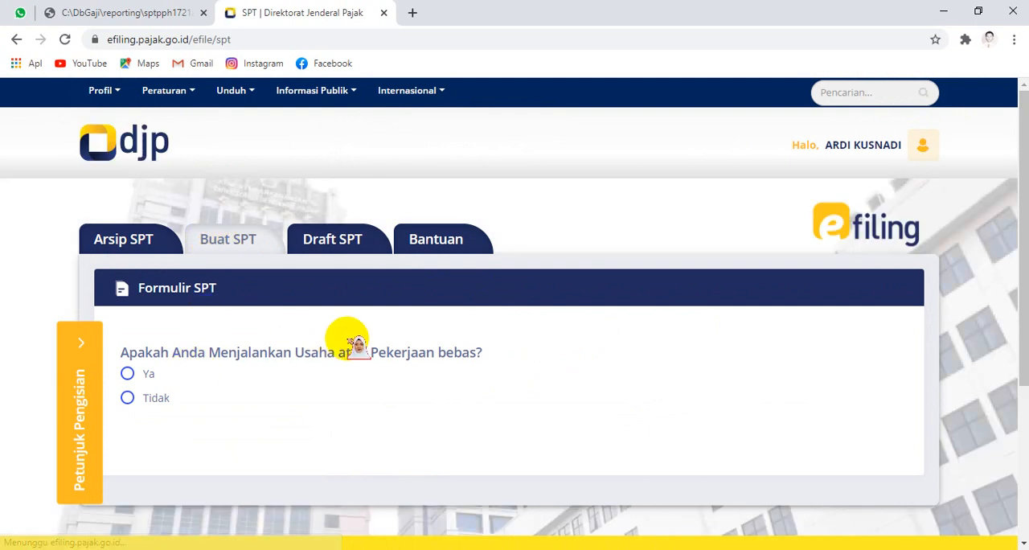
Step: Try to open SPT 1770 SS by answering Tidak, Tidak and Ya to the three questions, and look over the resulting Daftar SPT archive
scroll(451, 322, down, 5)
scroll(402, 293, up, 5)
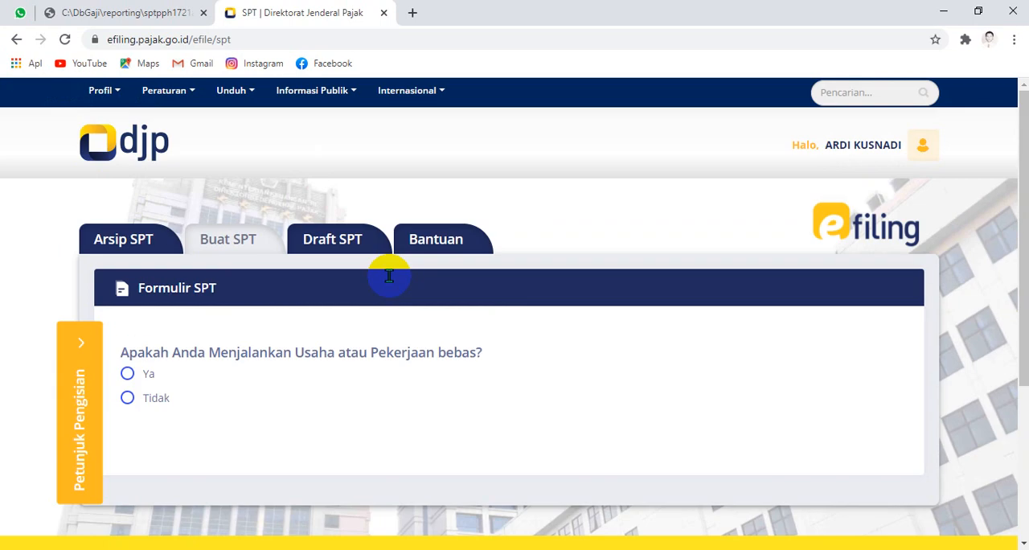
click(146, 377)
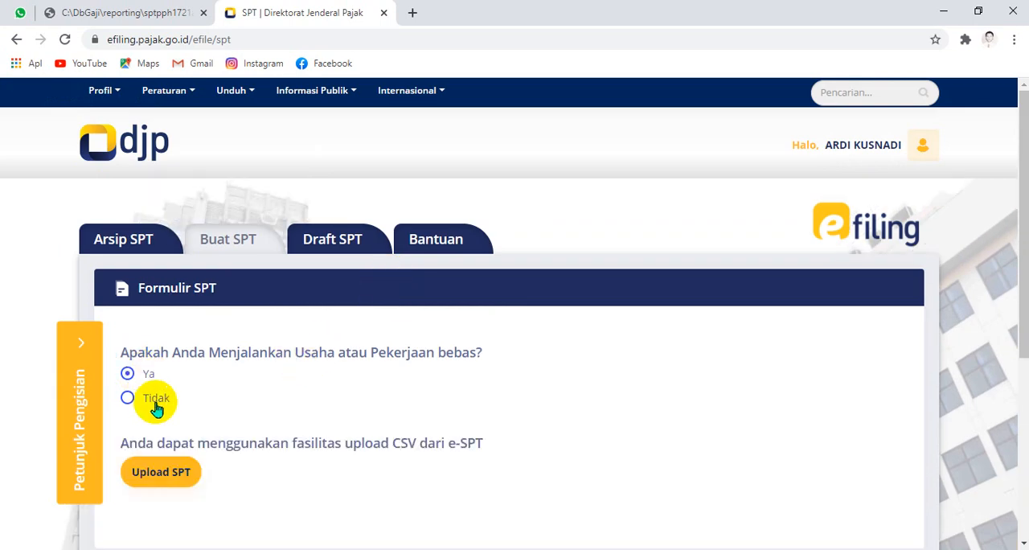
click(157, 400)
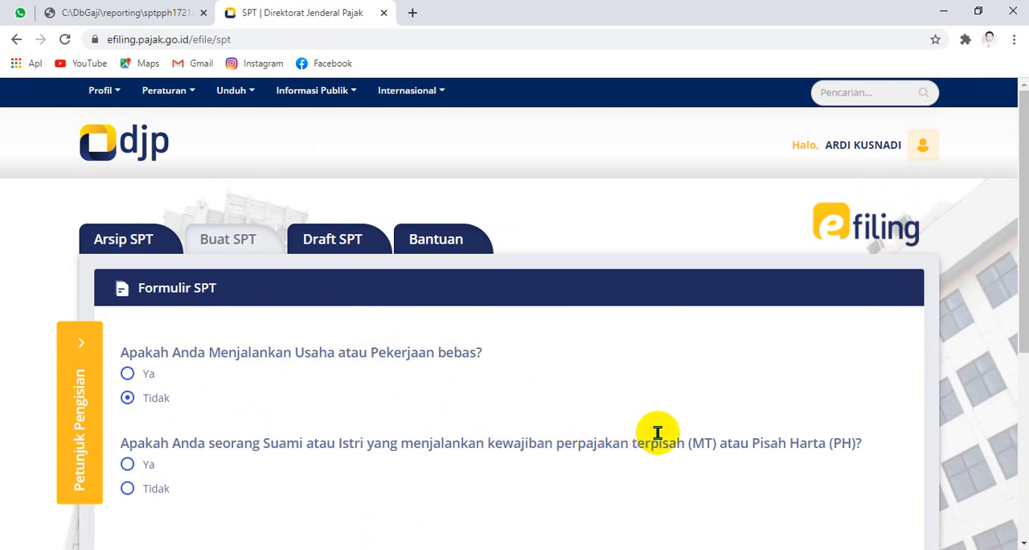
click(128, 467)
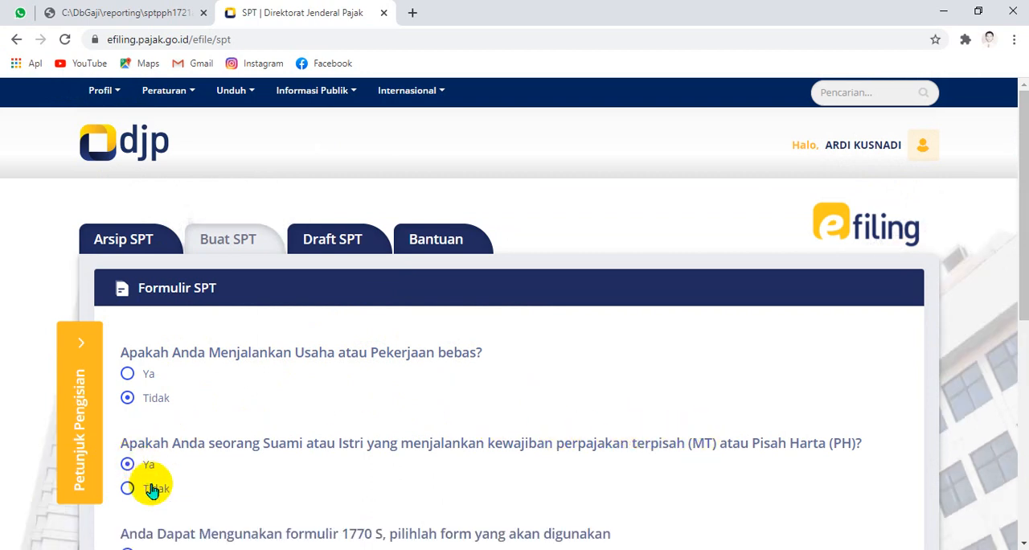
click(153, 491)
scroll(278, 406, down, 3)
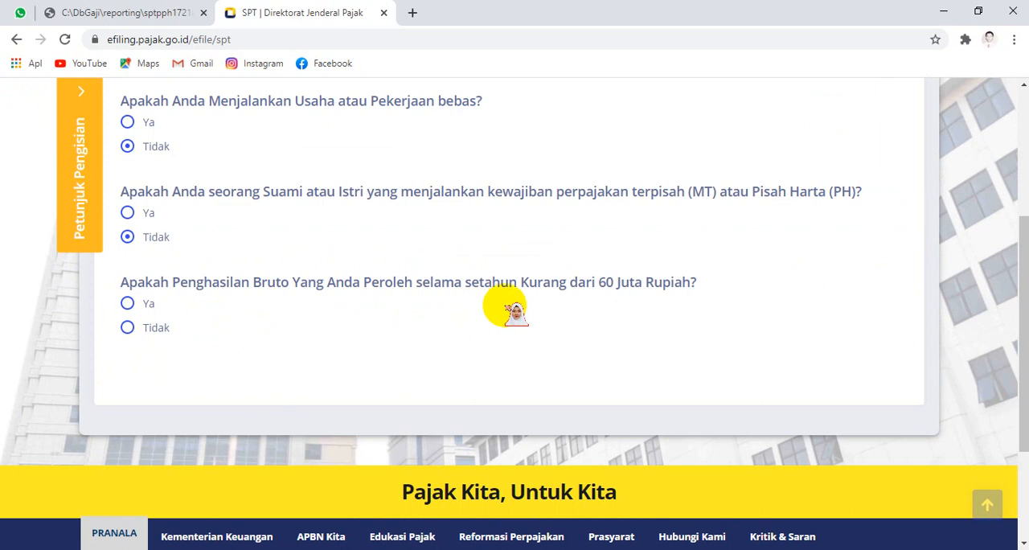
click(146, 306)
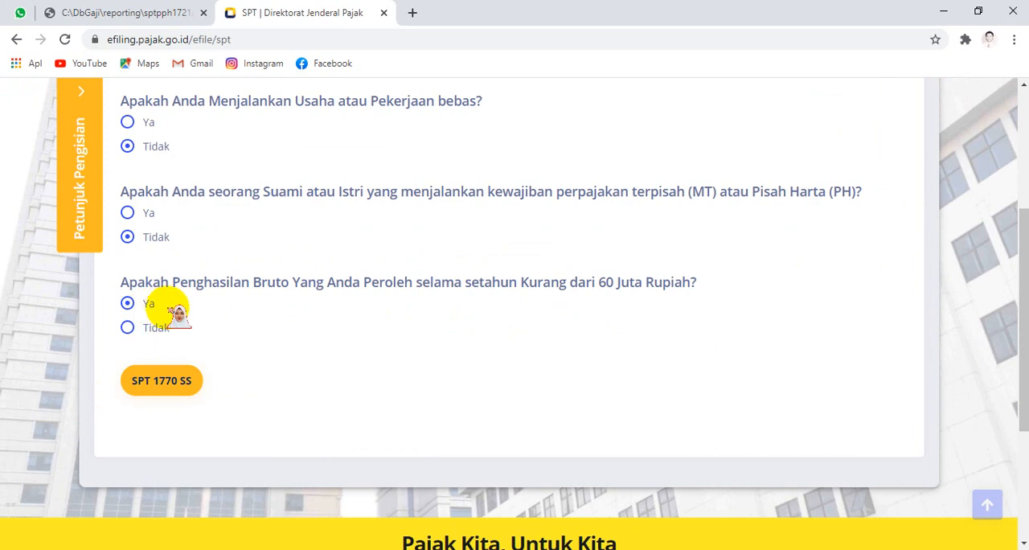
click(151, 395)
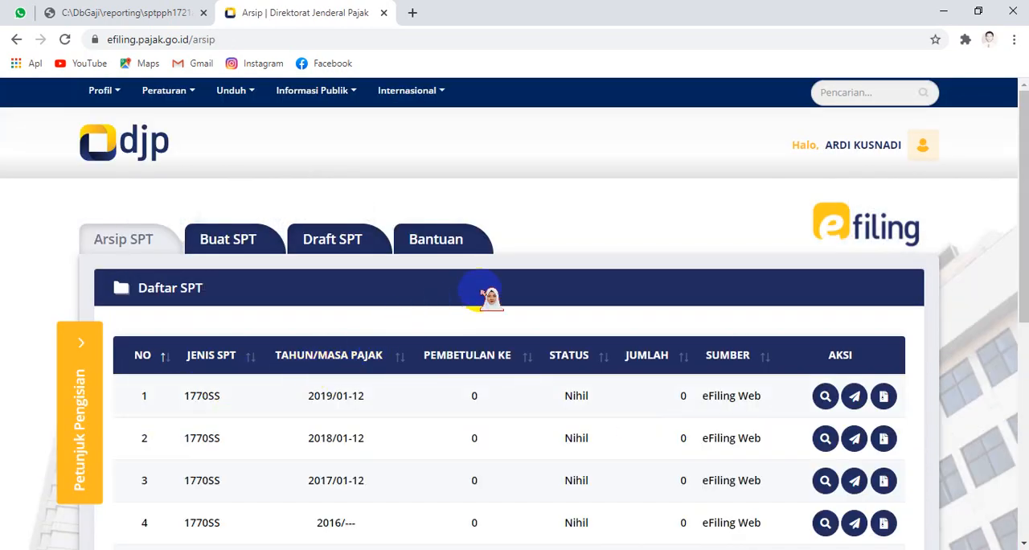
scroll(508, 291, down, 3)
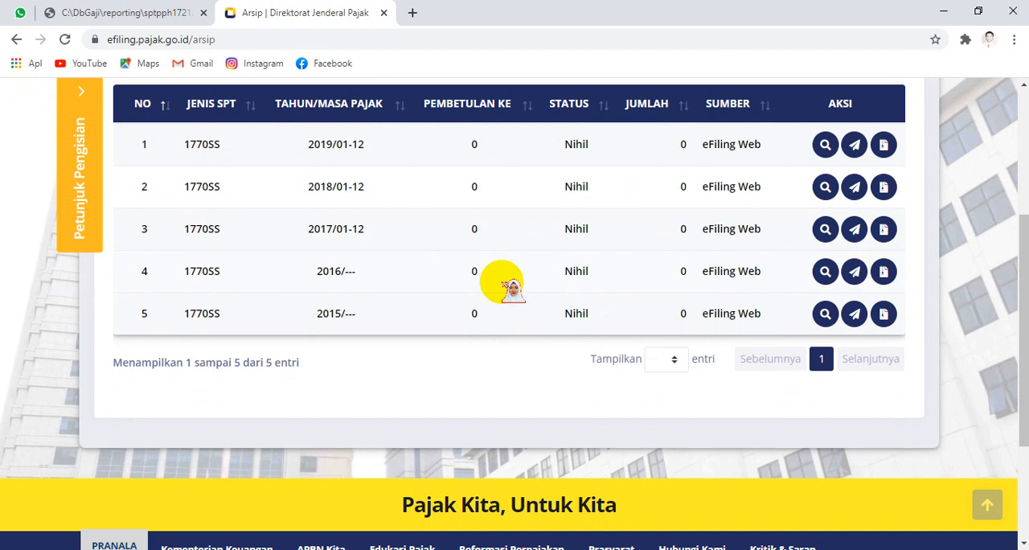
scroll(502, 281, up, 3)
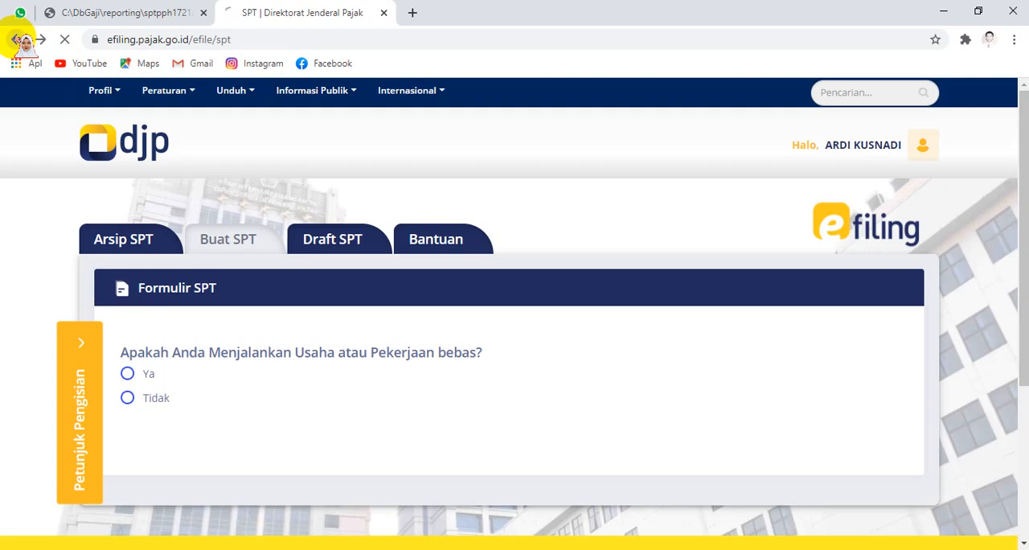
Step: Return to Buat SPT, answer Tidak for business, Tidak for MT/PH and Ya for income under 60 million, and open SPT 1770 SS in a new tab
click(17, 39)
click(264, 239)
click(153, 400)
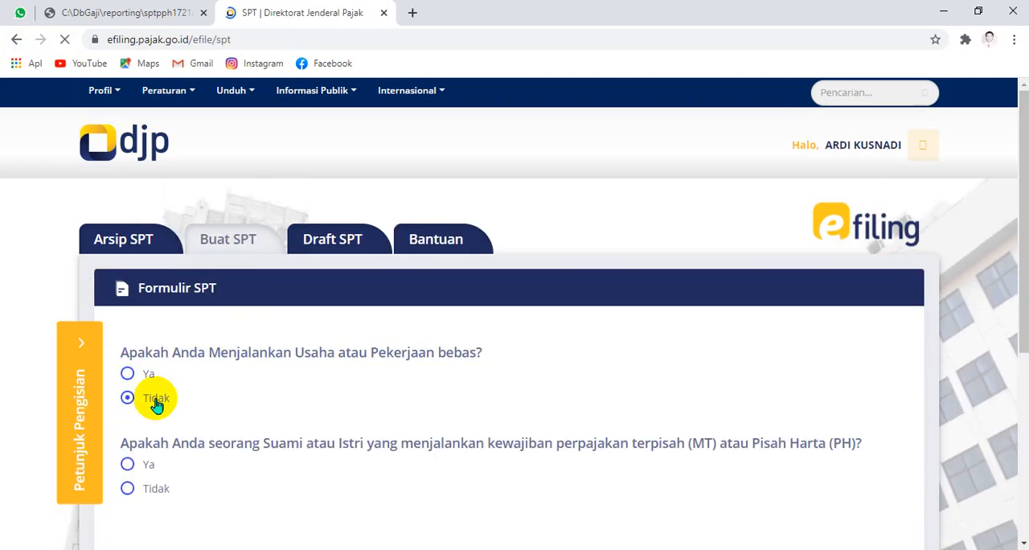
click(154, 488)
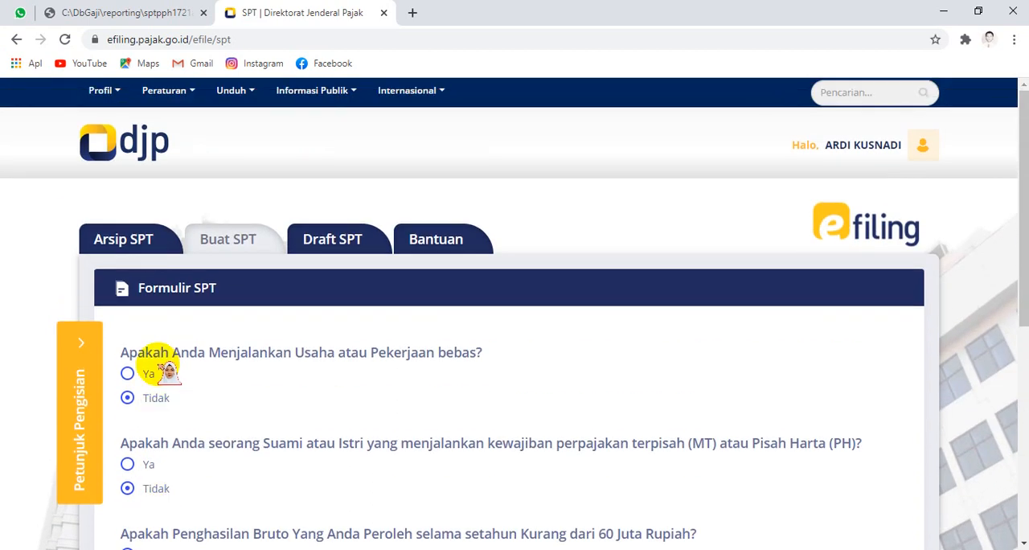
scroll(145, 526, down, 3)
click(130, 306)
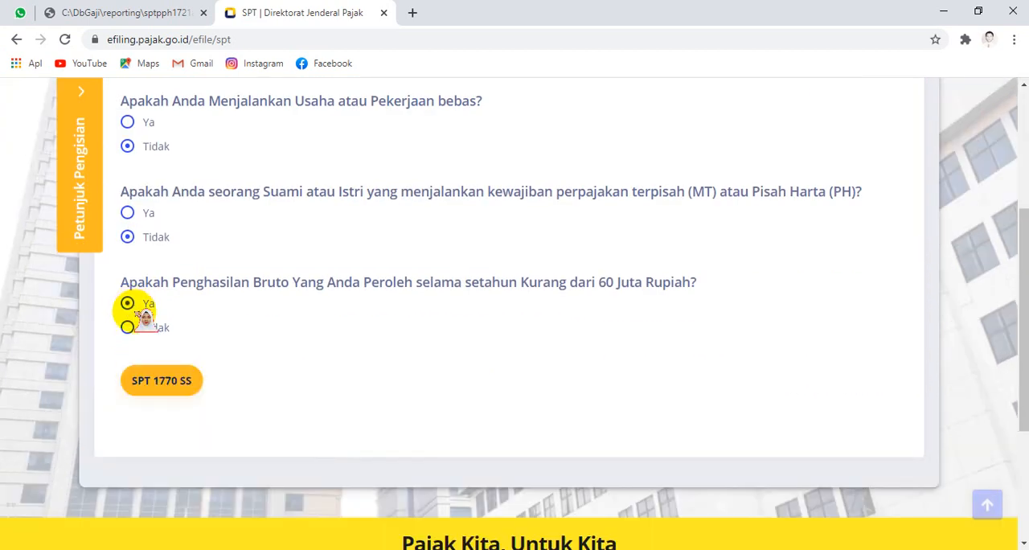
right_click(157, 384)
click(198, 392)
click(490, 9)
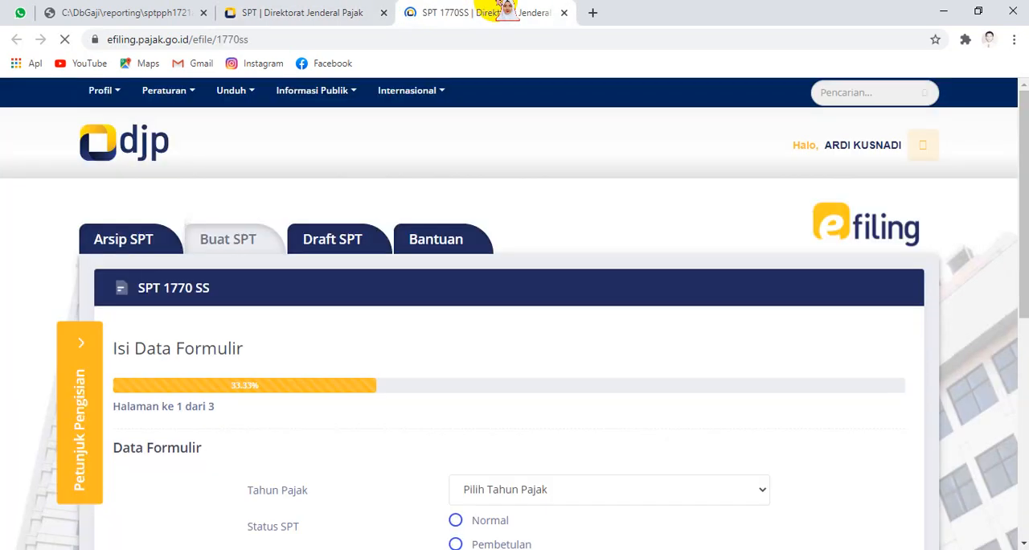
Step: Set the form's Tahun Pajak to 2020 with Status SPT Normal and continue to page 2
scroll(500, 227, down, 3)
scroll(505, 226, up, 3)
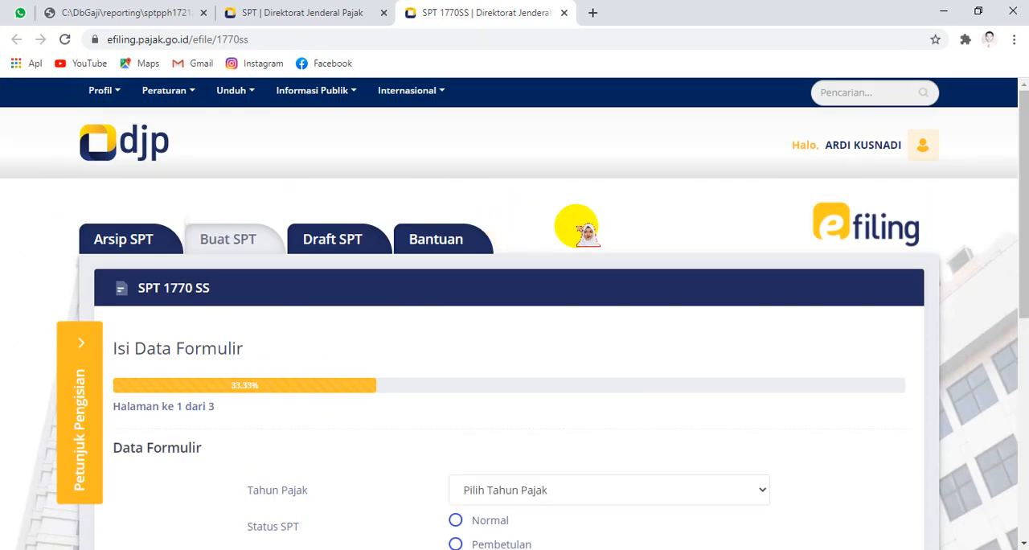
scroll(586, 230, down, 3)
scroll(615, 230, up, 3)
scroll(619, 230, down, 3)
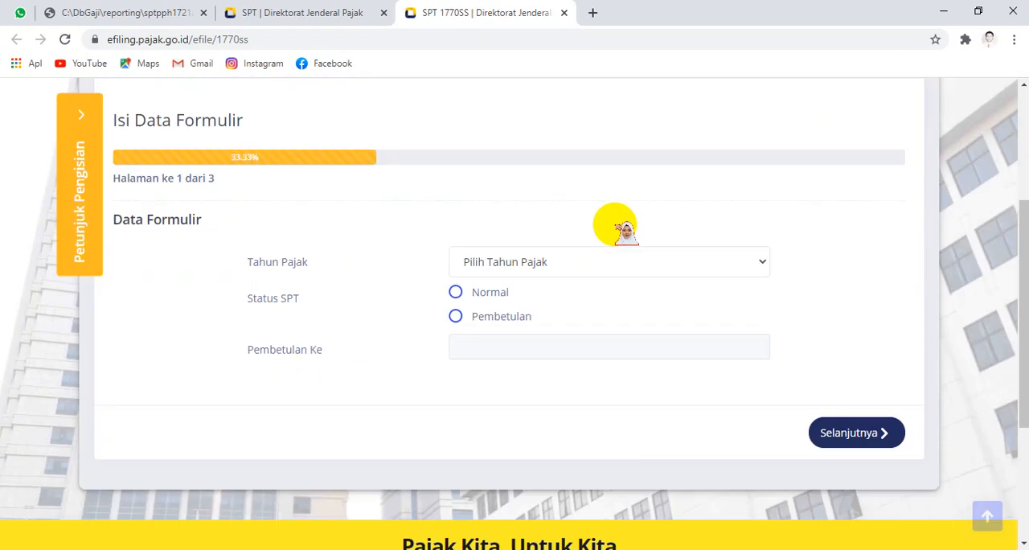
click(561, 238)
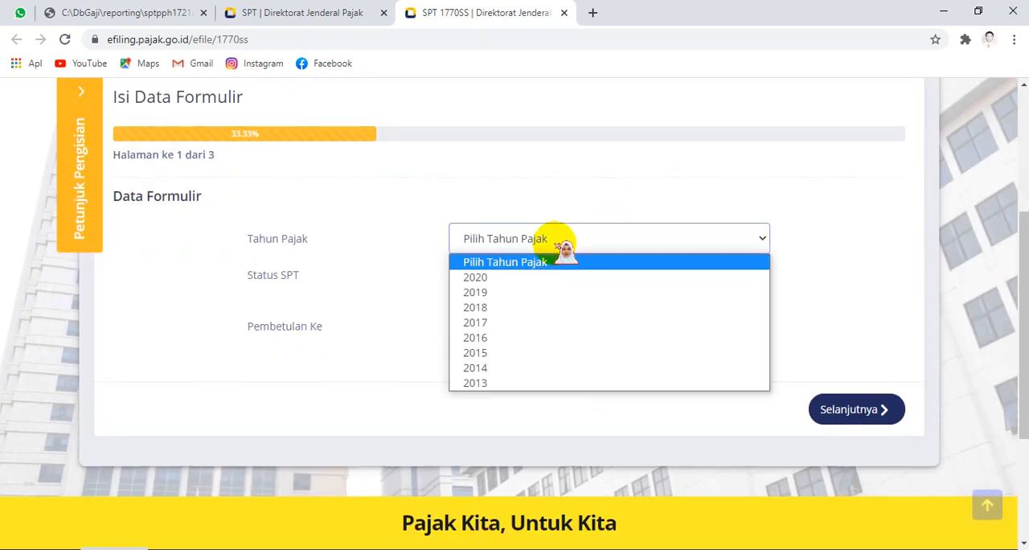
click(505, 278)
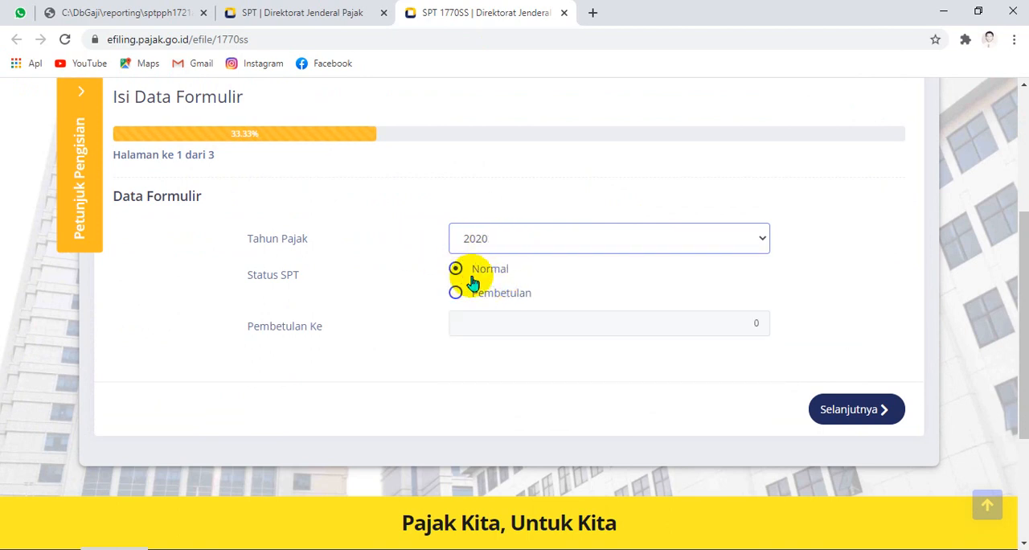
click(835, 408)
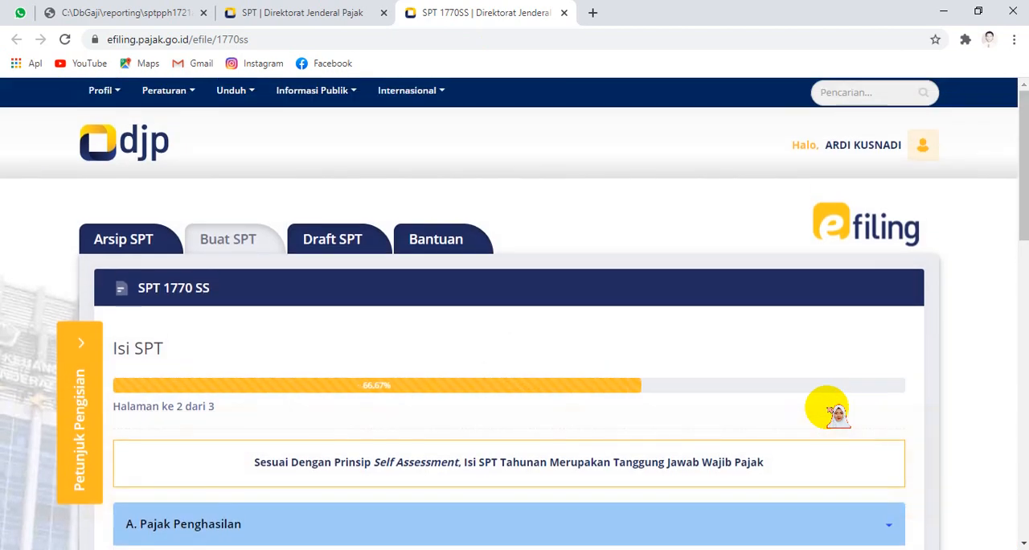
Step: Enter the gross income total from the 1721-A2 form, 55.746.606, as Penghasilan Bruto in section A and recheck it against that form
scroll(574, 360, down, 3)
scroll(643, 306, down, 3)
scroll(692, 241, up, 3)
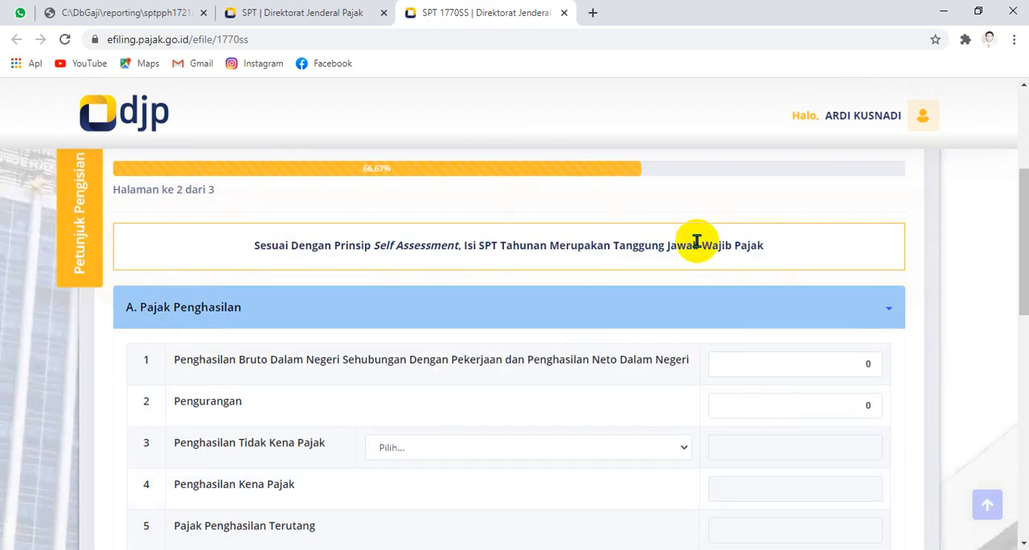
click(149, 12)
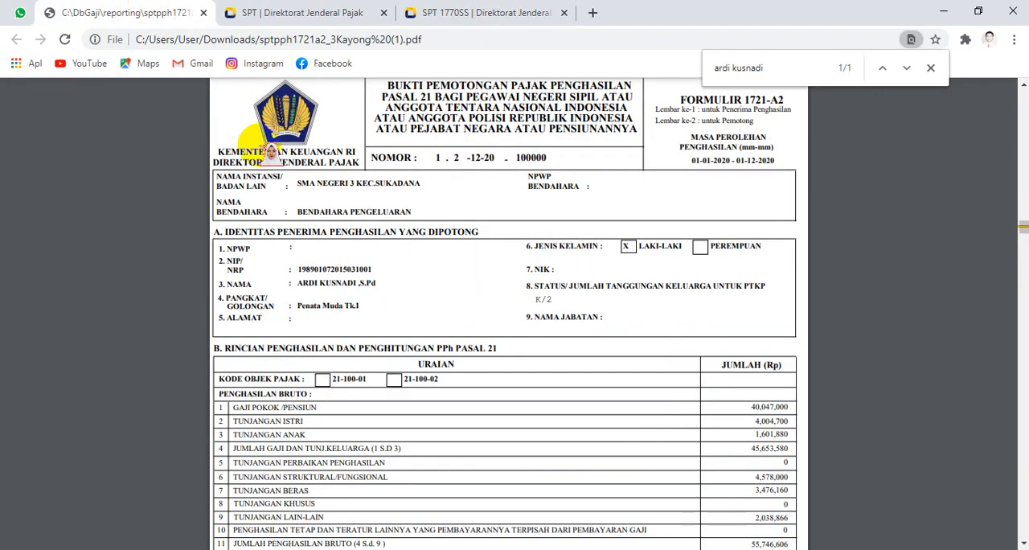
scroll(394, 338, down, 3)
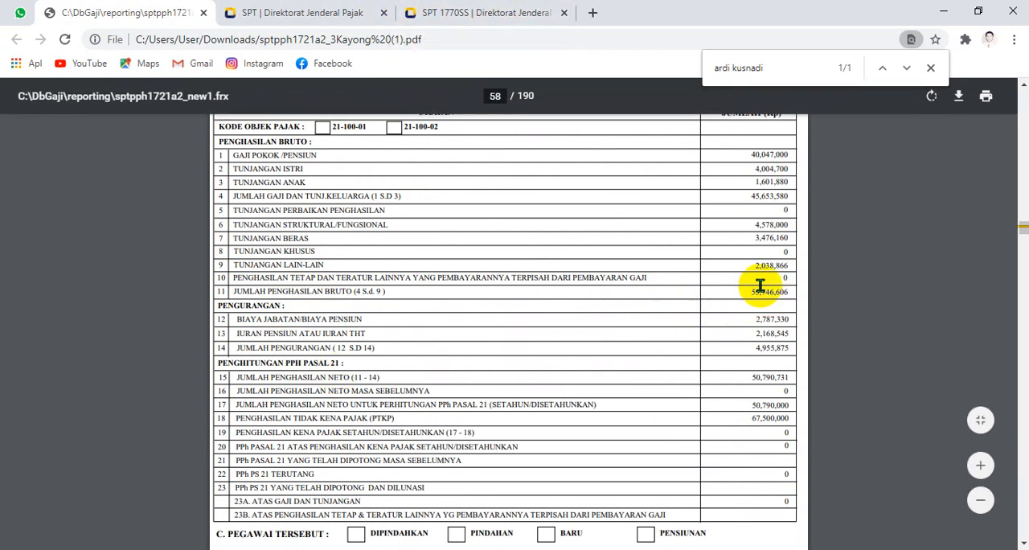
click(468, 7)
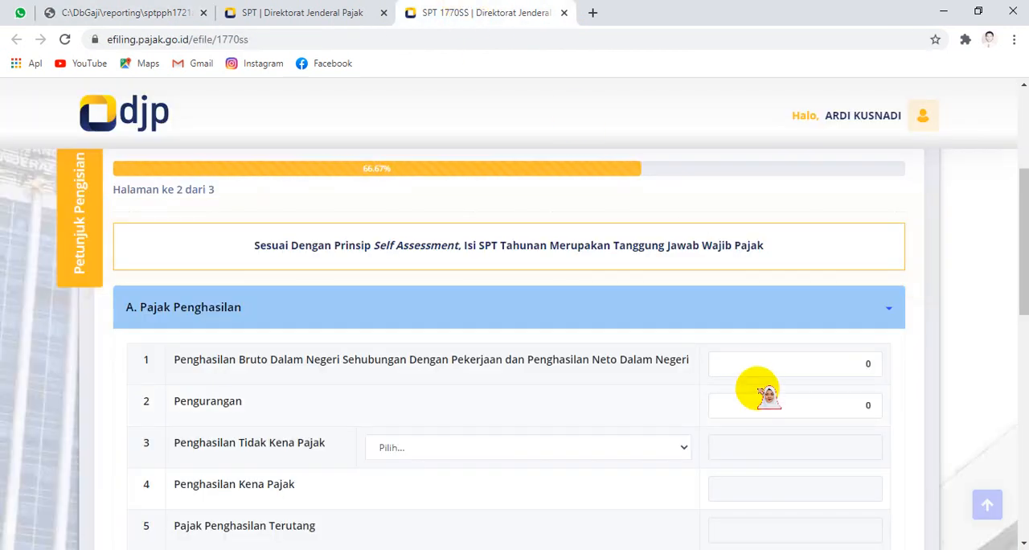
click(845, 365)
click(161, 12)
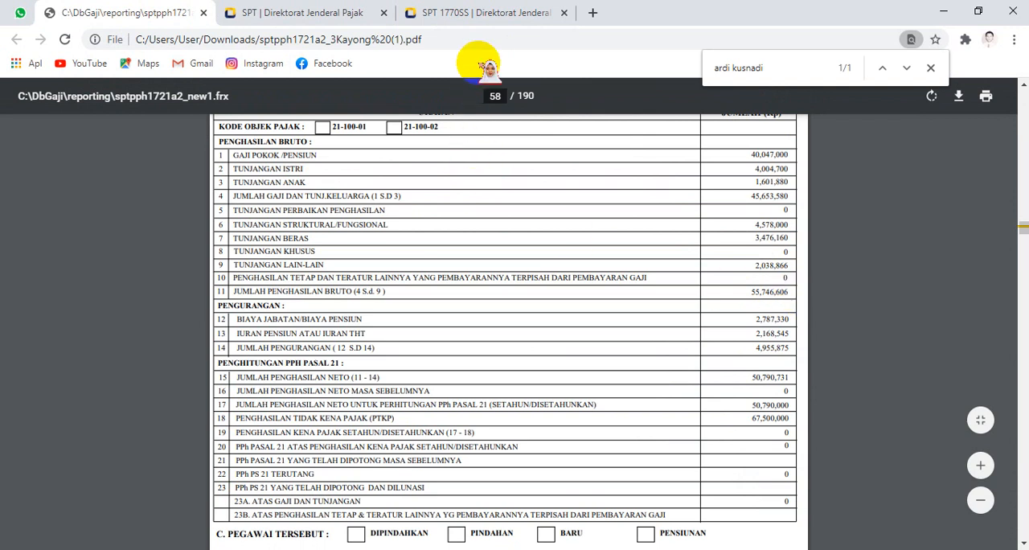
click(483, 12)
text(55074660)
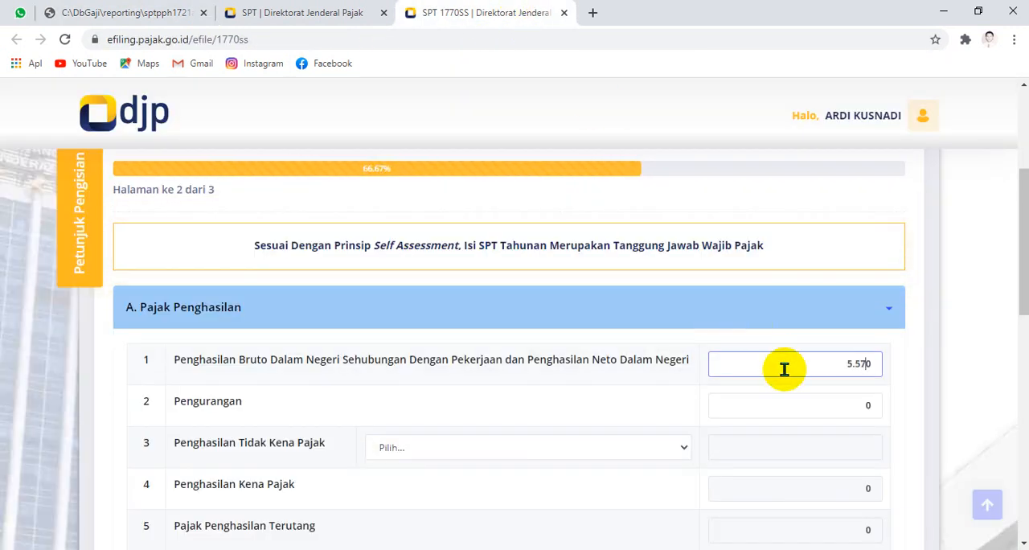
text(6)
key(Delete)
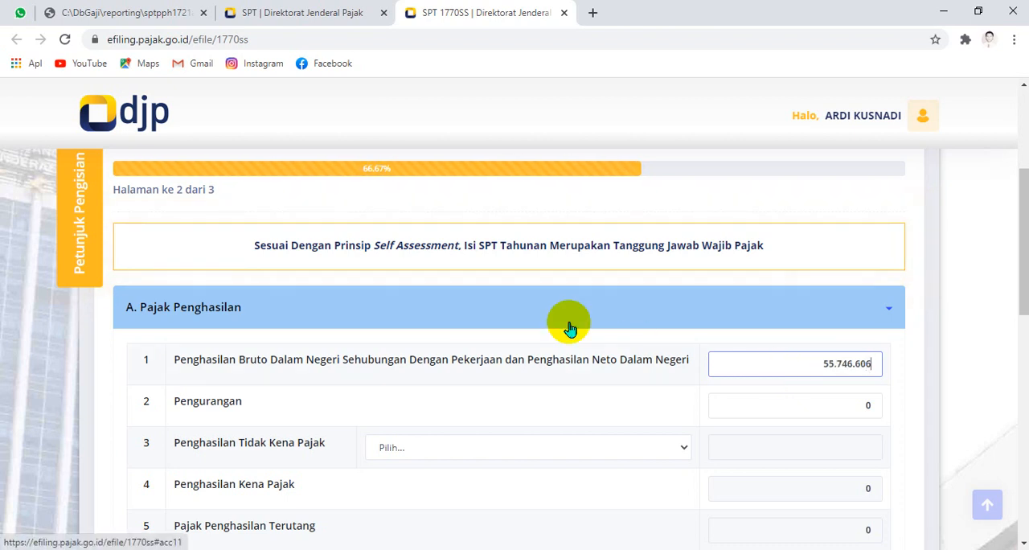
click(129, 12)
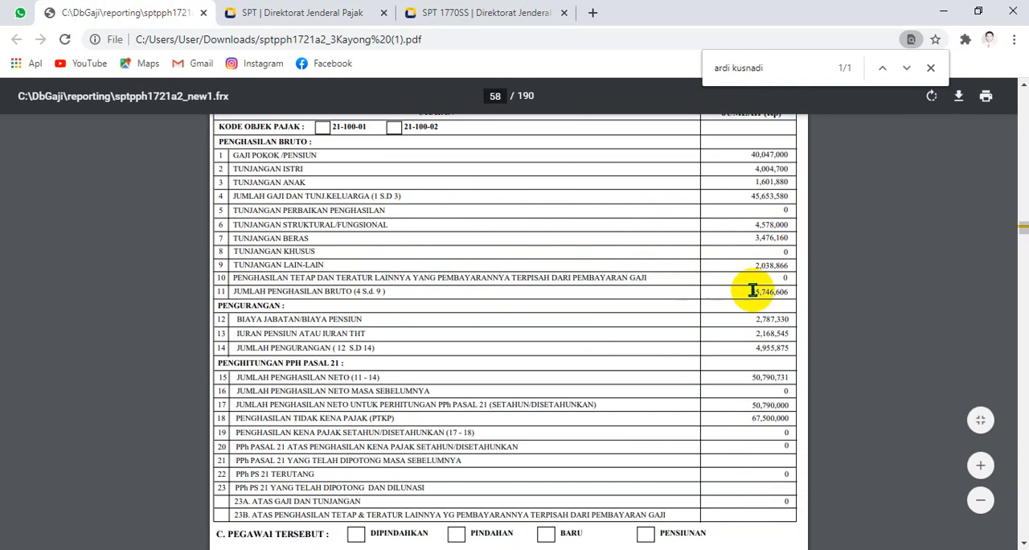
click(483, 12)
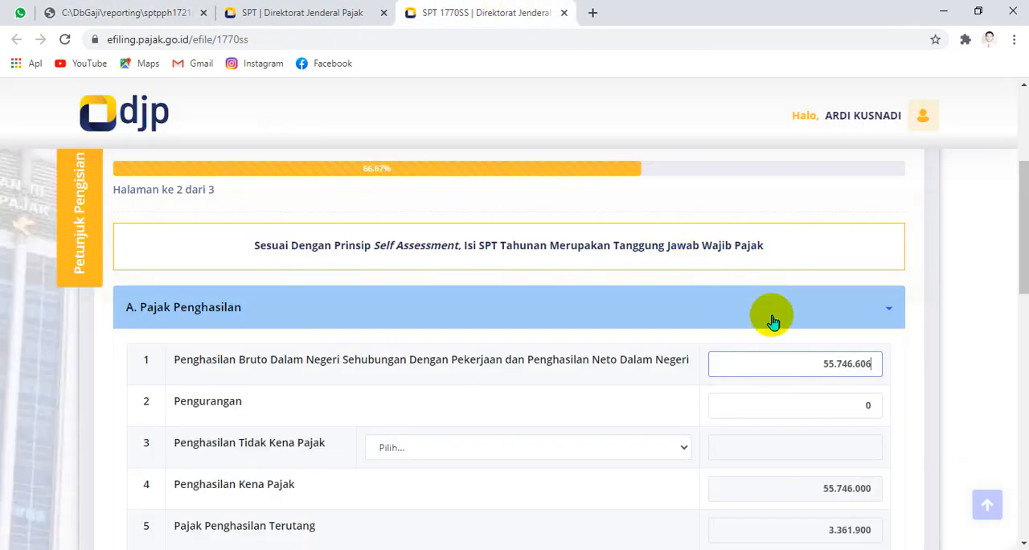
Step: Enter the total deductions from the 1721-A2 form, 4.955.875, as Pengurangan in section A
click(165, 10)
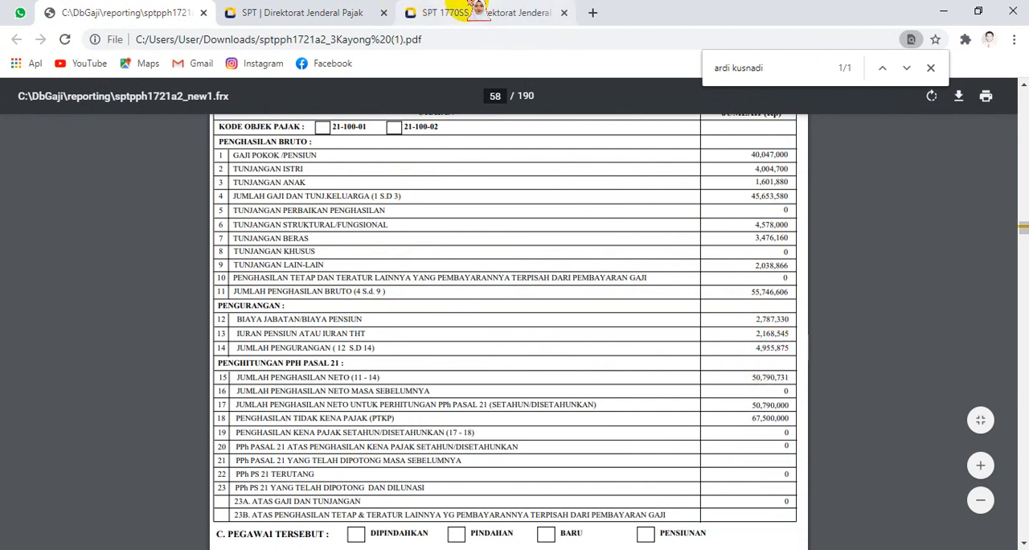
click(483, 12)
click(822, 410)
text(49950)
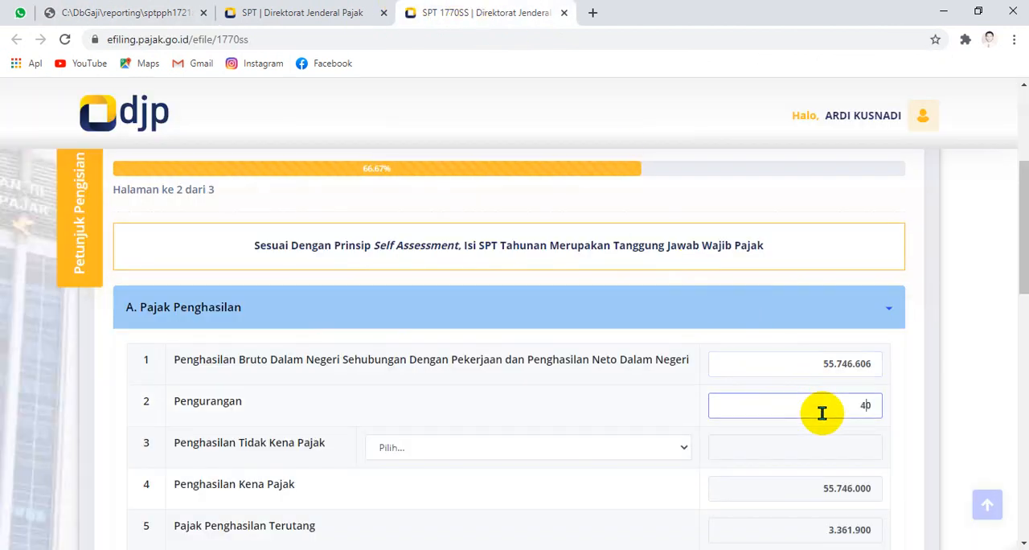
key(BackSpace)
key(BackSpace)
key(BackSpace)
text(55.875)
Step: Choose K/2 Kawin Tanggungan 2 Orang as the Penghasilan Tidak Kena Pajak status and check it against the 1721-A2 form
click(583, 450)
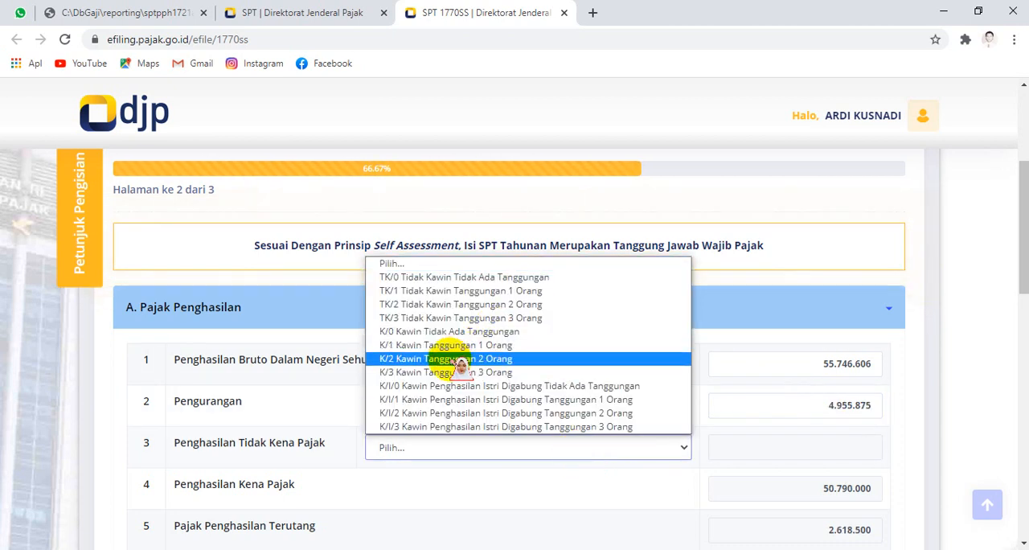
click(460, 360)
click(321, 12)
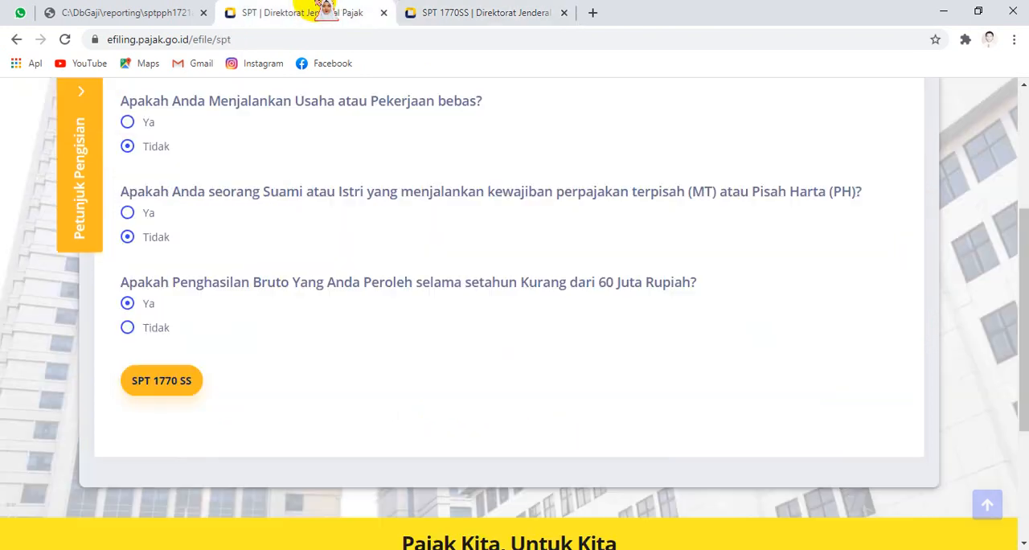
click(152, 11)
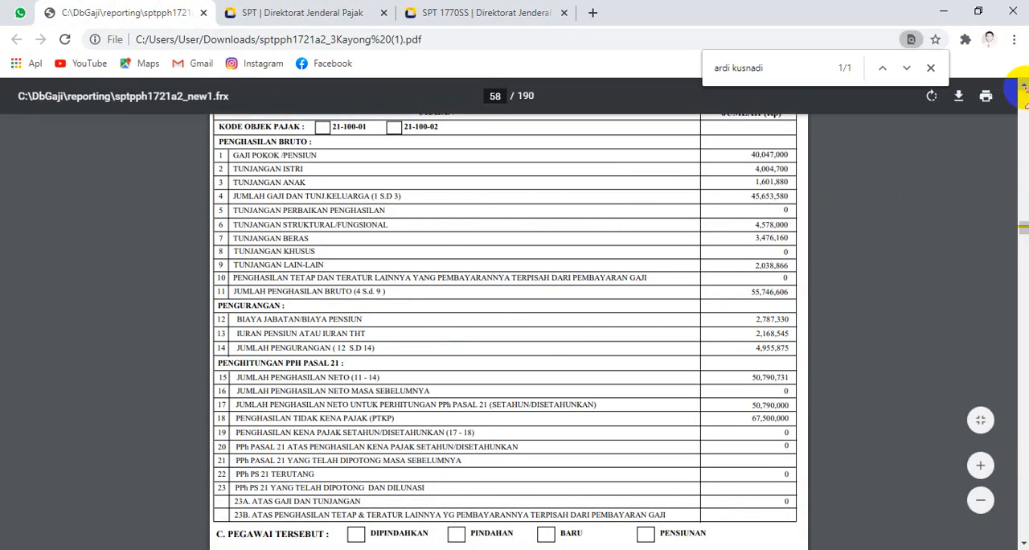
scroll(1023, 87, up, 3)
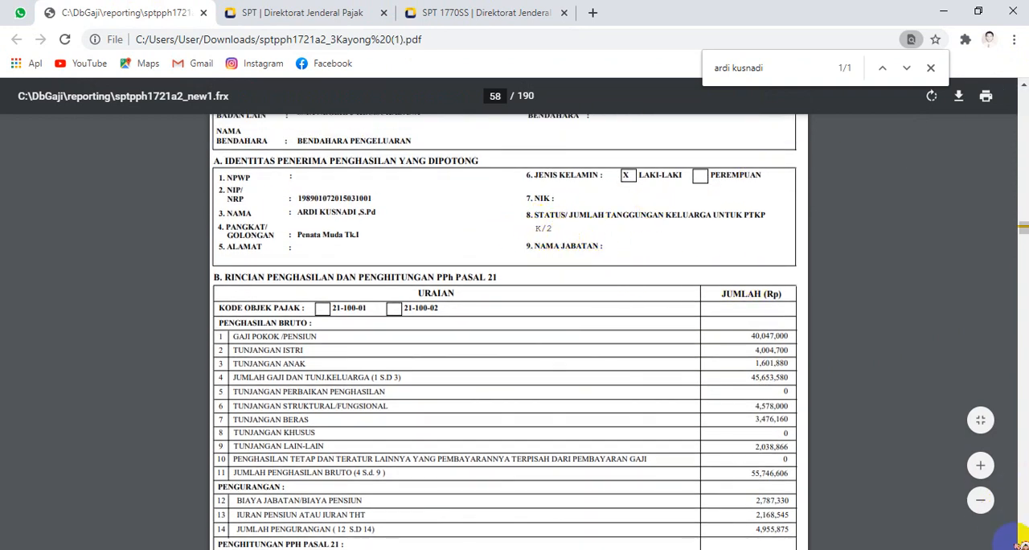
scroll(1023, 540, down, 4)
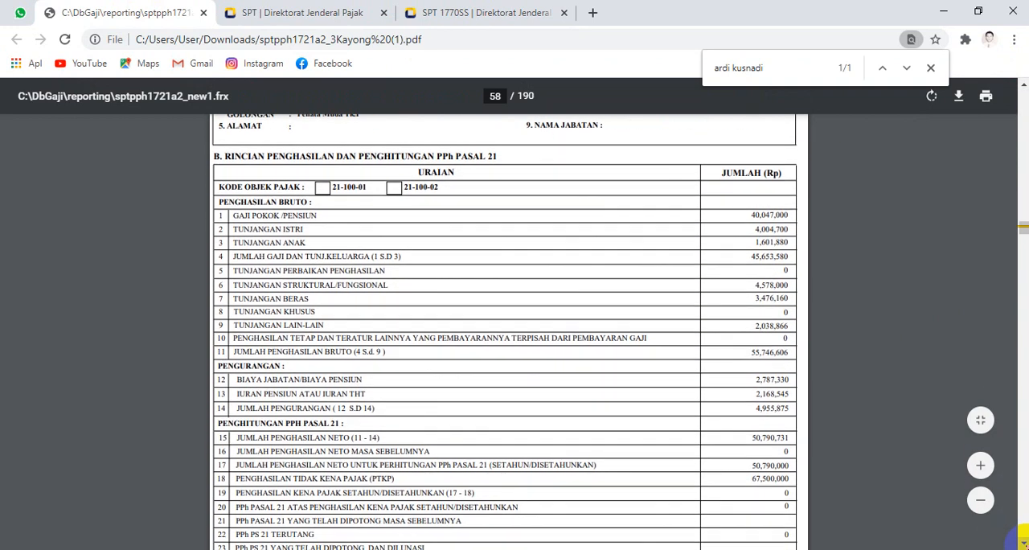
scroll(1023, 540, down, 1)
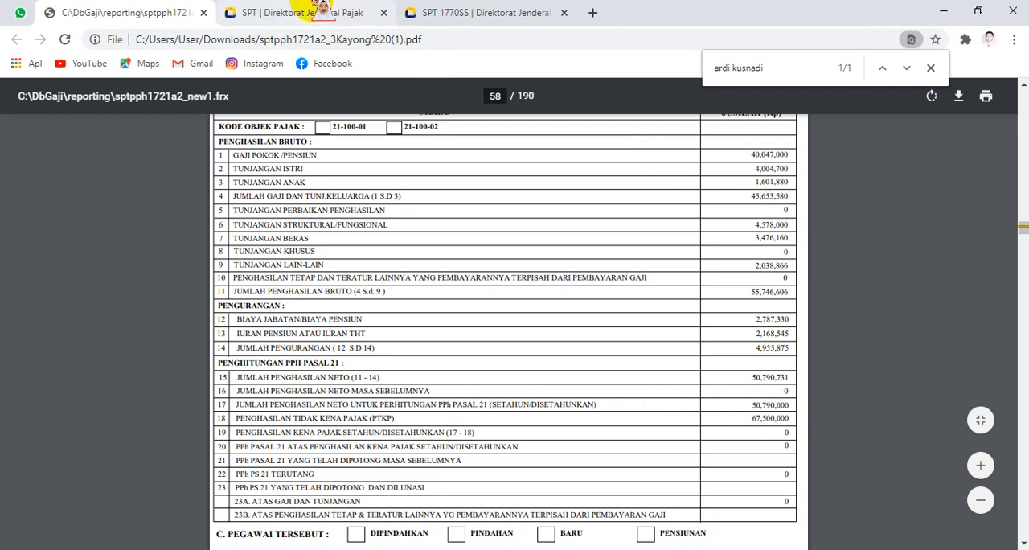
click(478, 12)
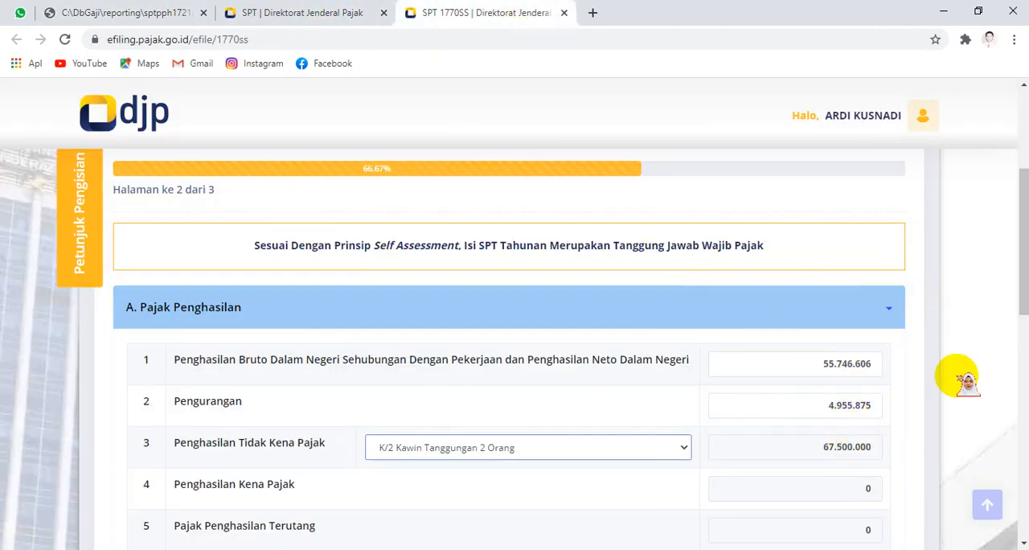
Step: Set the income tax already withheld by other parties to 0 and continue to section B
drag(1018, 254, 1014, 306)
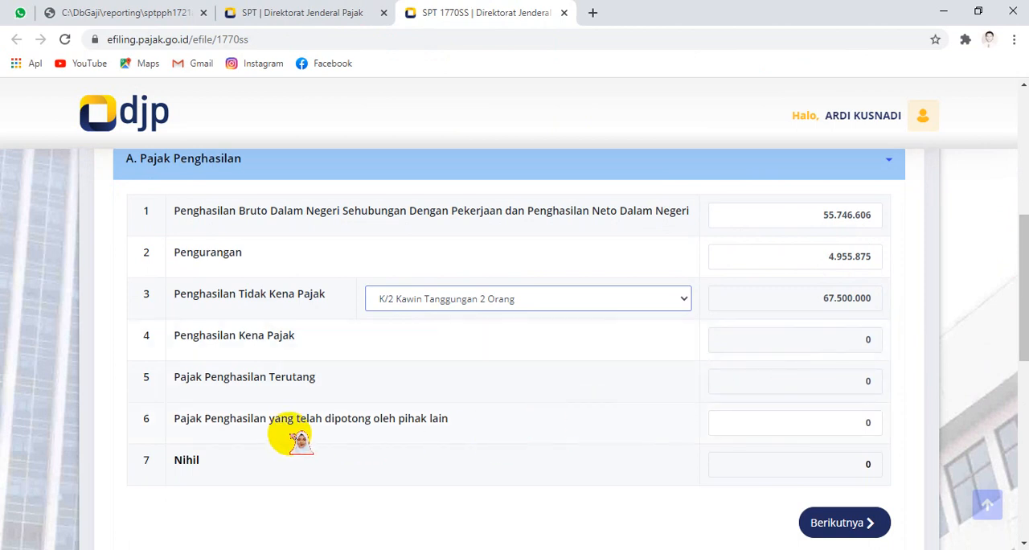
click(868, 427)
text(0)
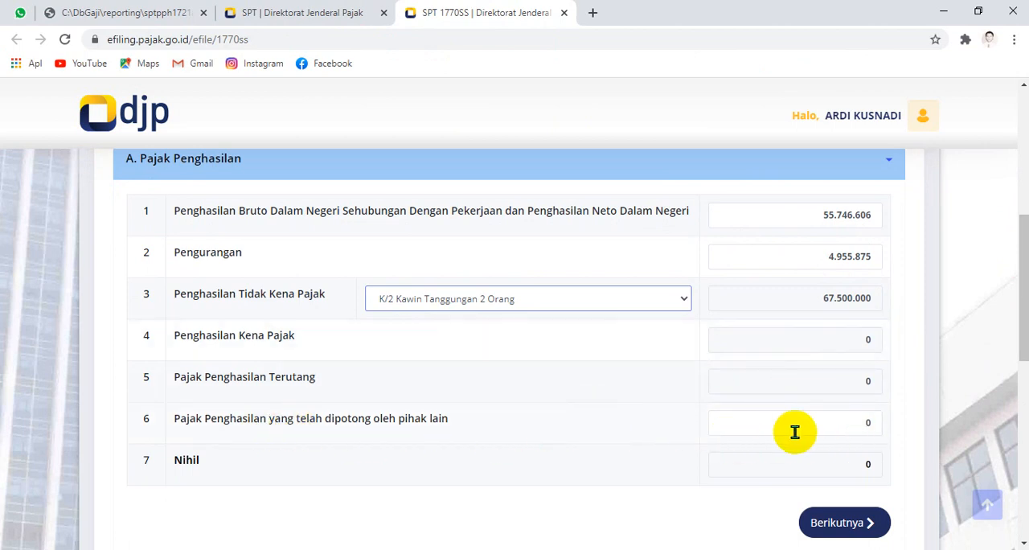
click(866, 534)
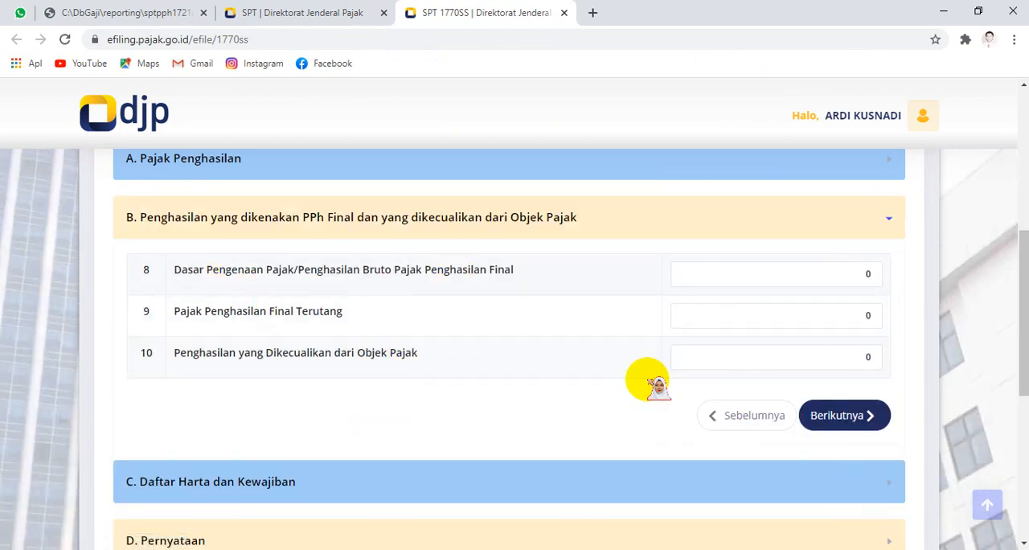
Step: Keep the section B and C amounts at 0, then agree to the Pernyataan and continue to page 3
click(864, 415)
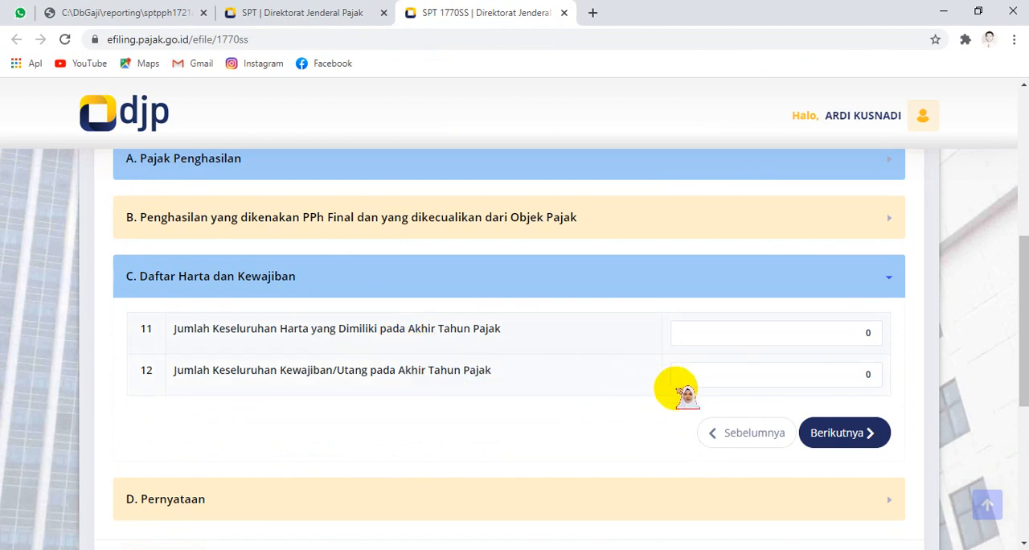
click(839, 432)
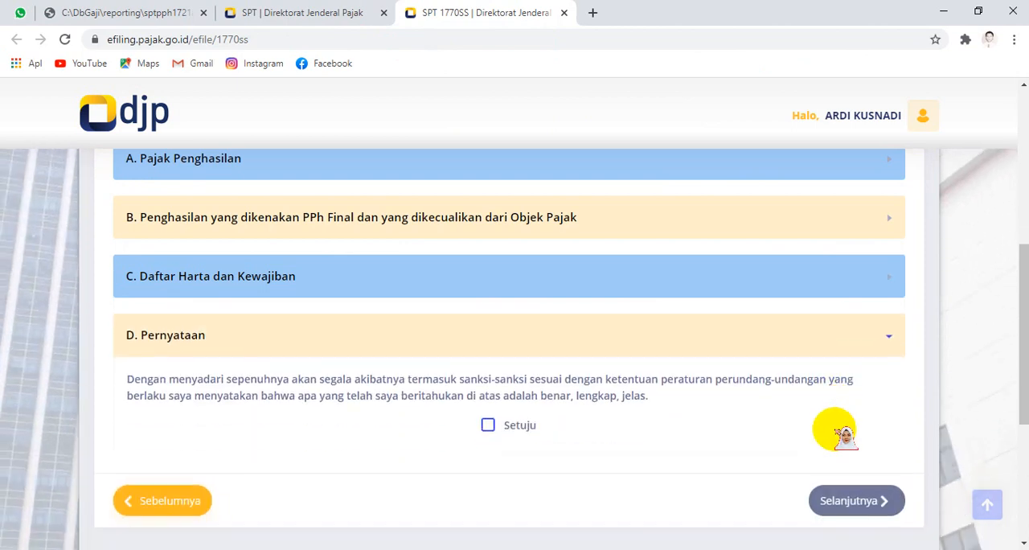
click(488, 425)
click(838, 501)
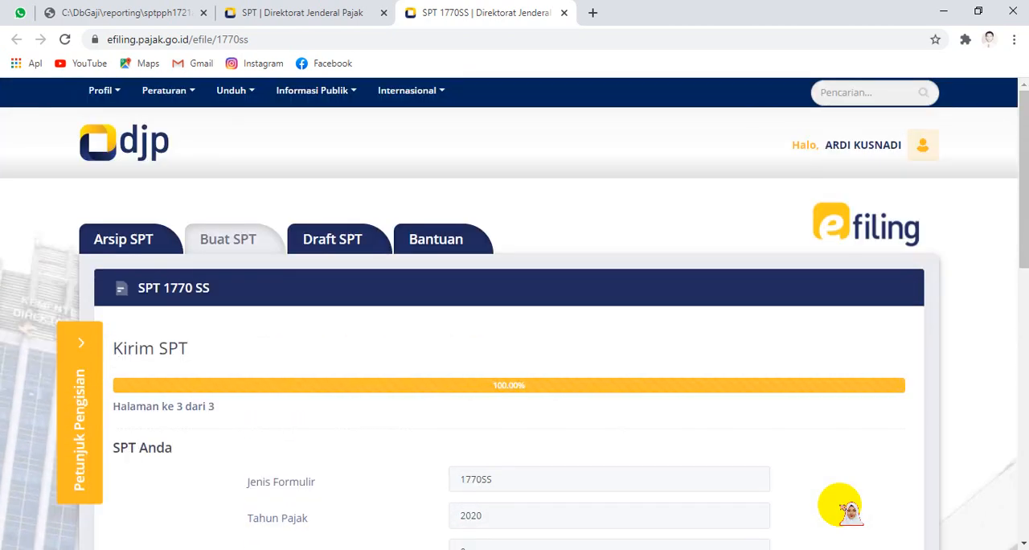
Step: Review the SPT Anda summary and request the verification code by email
scroll(402, 322, down, 3)
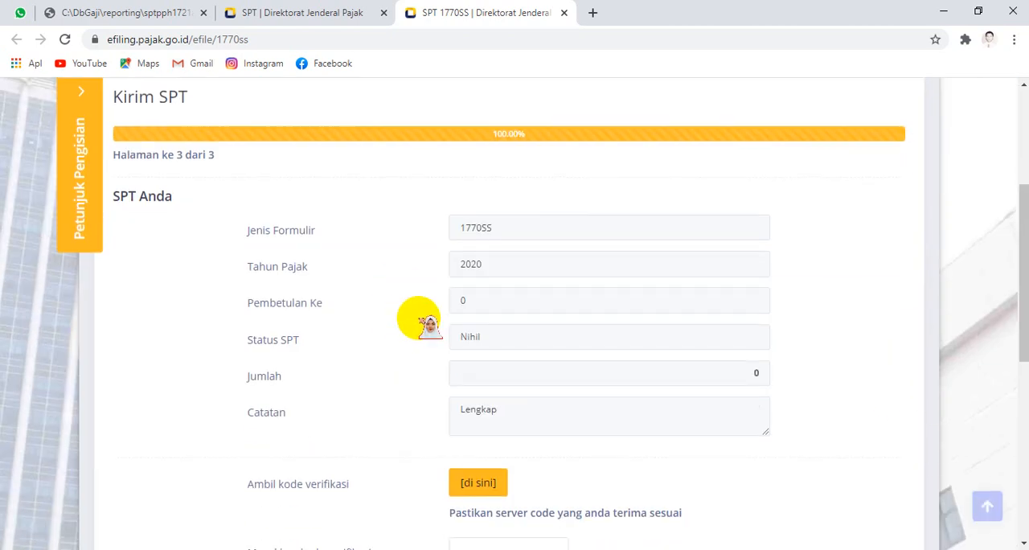
scroll(418, 318, down, 3)
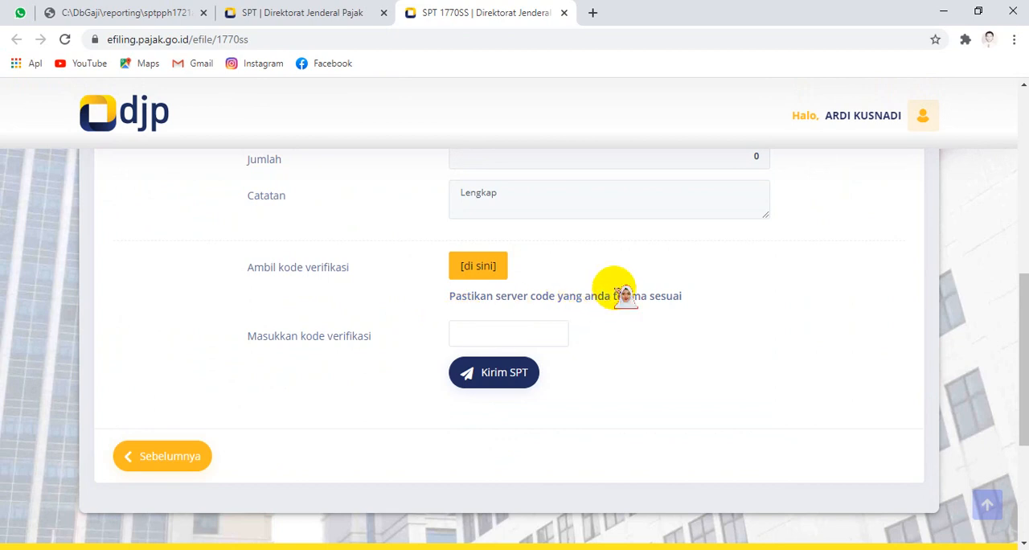
scroll(714, 270, up, 7)
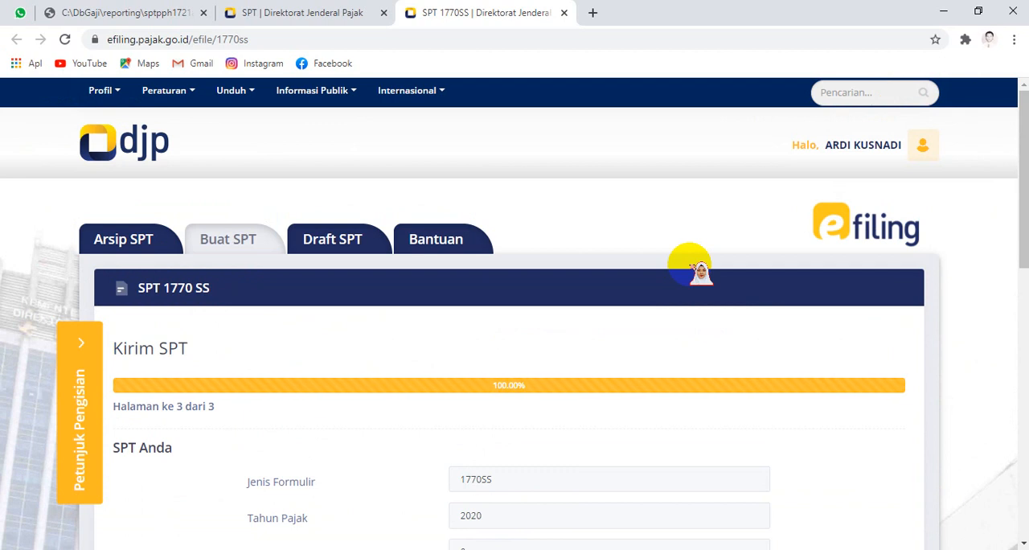
scroll(611, 265, down, 3)
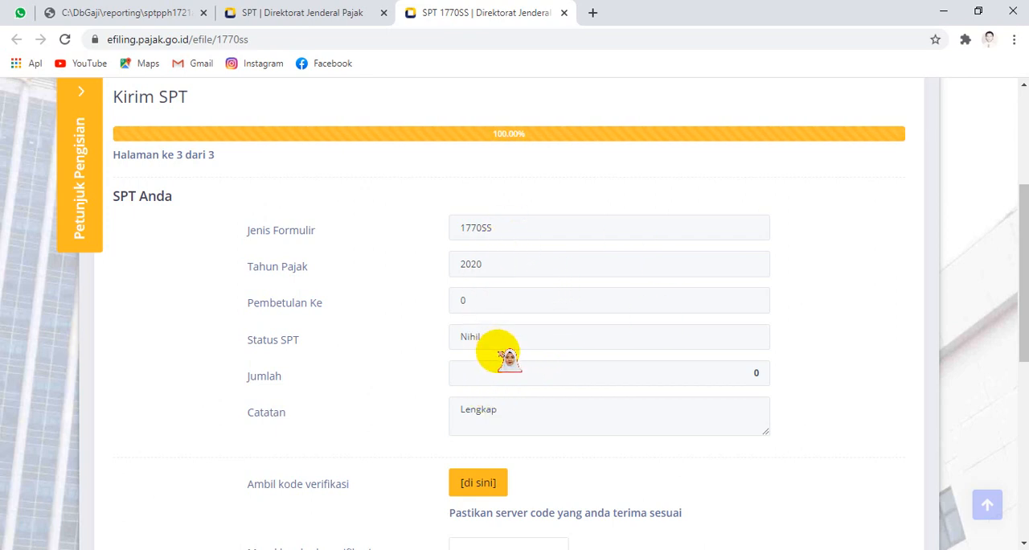
scroll(532, 381, down, 3)
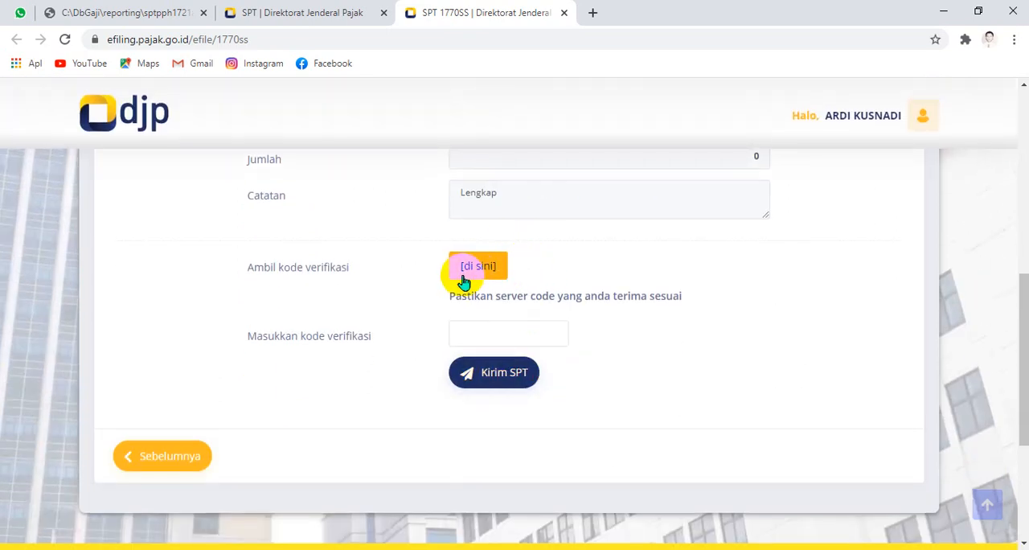
click(479, 270)
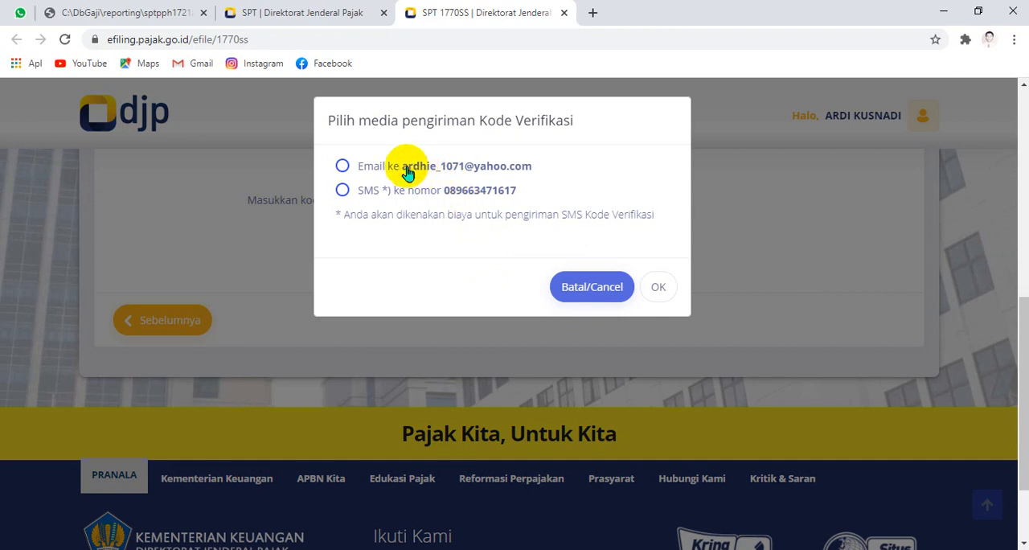
click(405, 171)
click(658, 287)
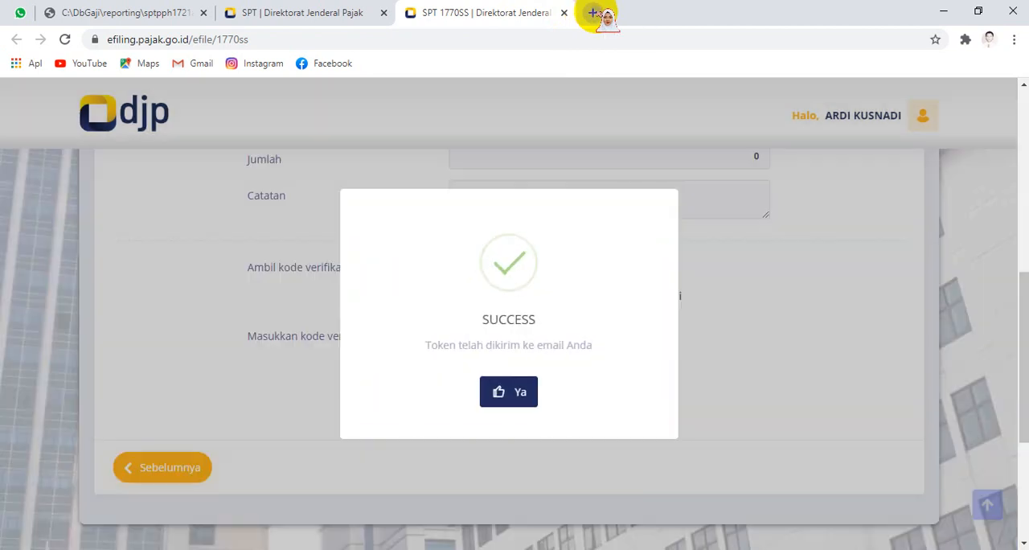
Step: Reopen the recently closed Yahoo Mail page from the browser history in a new tab
click(592, 13)
click(1015, 39)
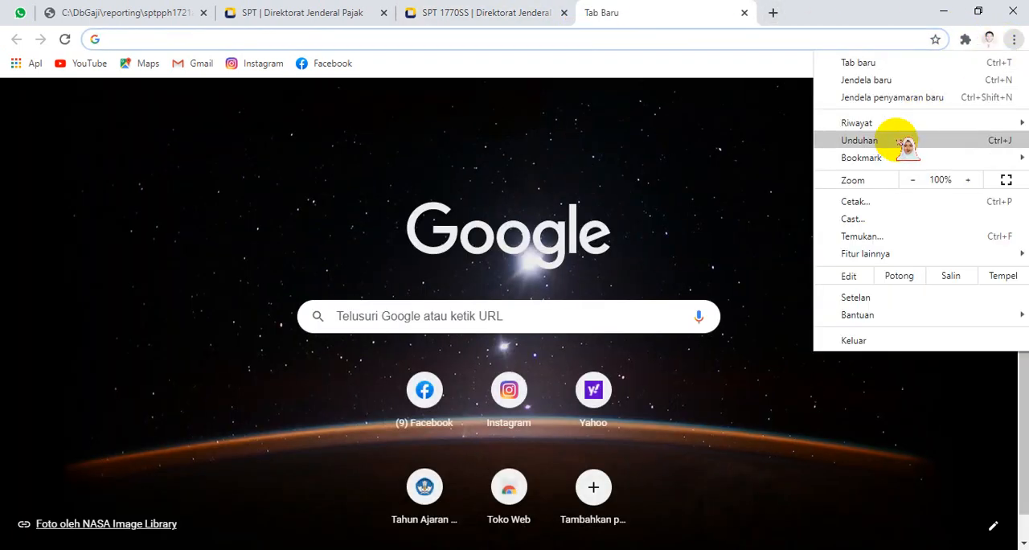
mouse_move(880, 124)
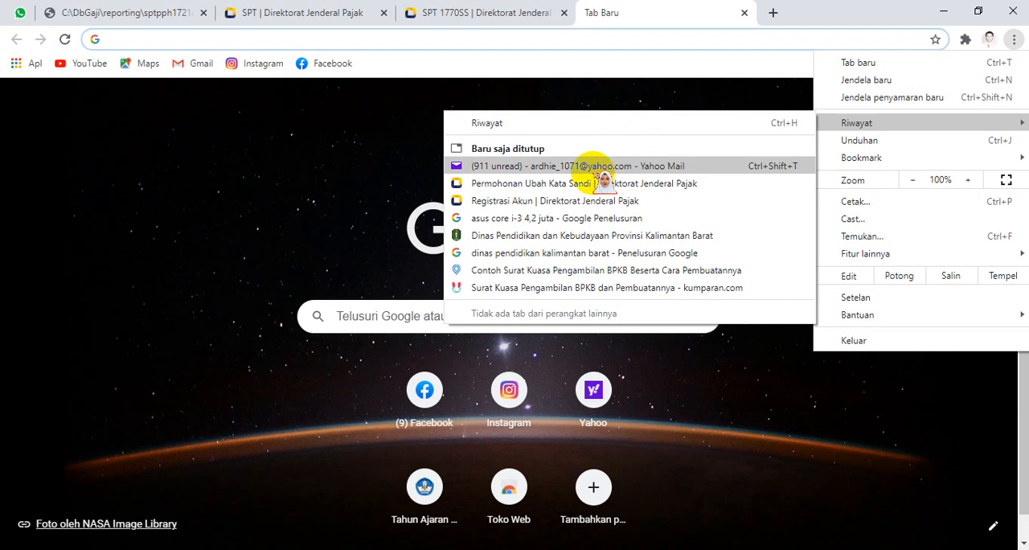
click(603, 168)
click(702, 12)
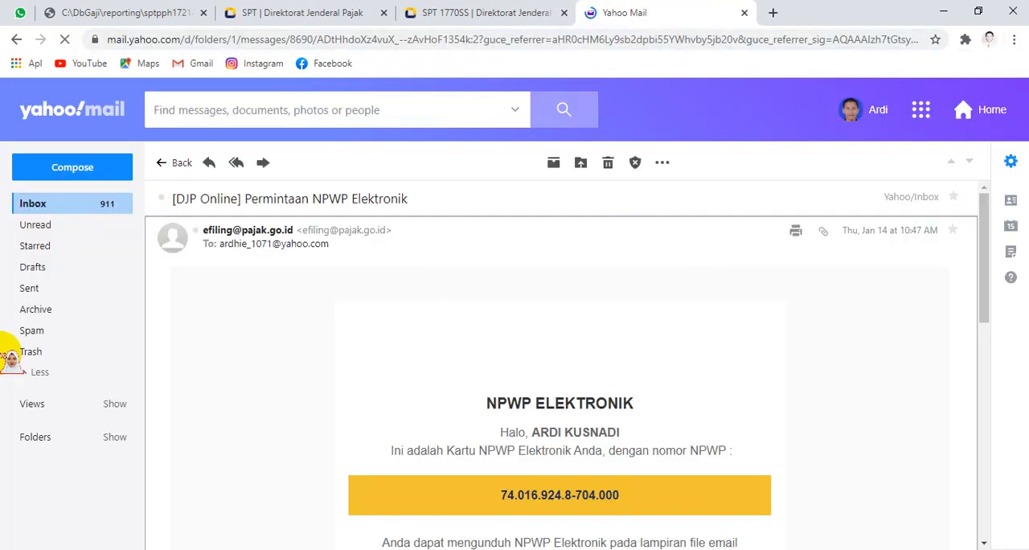
Step: Look for the verification code email in the Inbox and Spam folders, then reload the Inbox
click(80, 206)
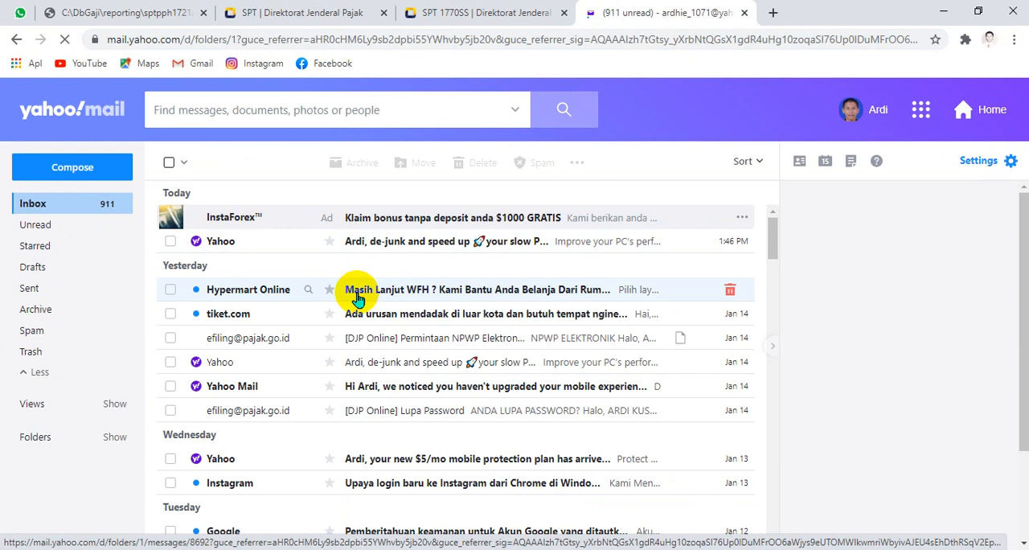
click(50, 338)
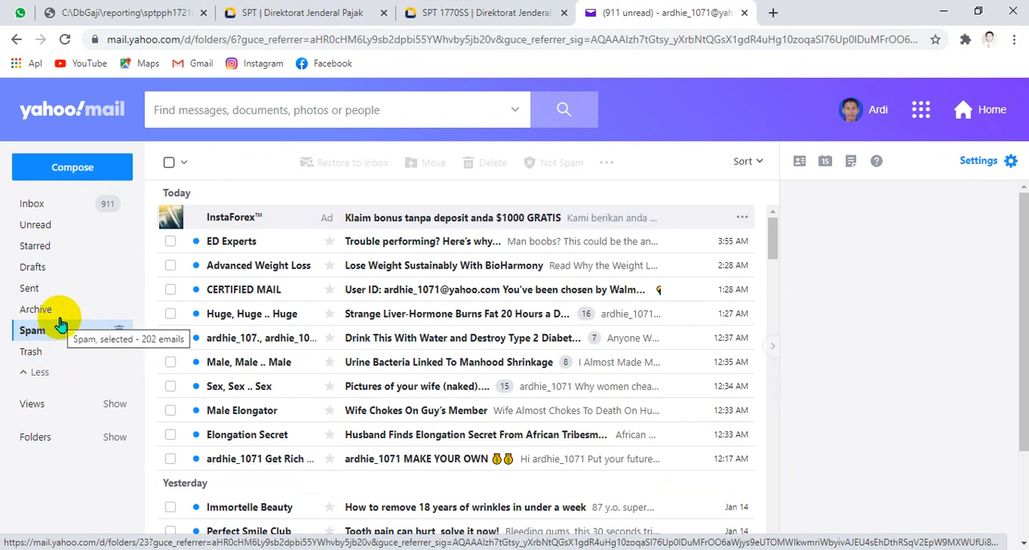
click(37, 372)
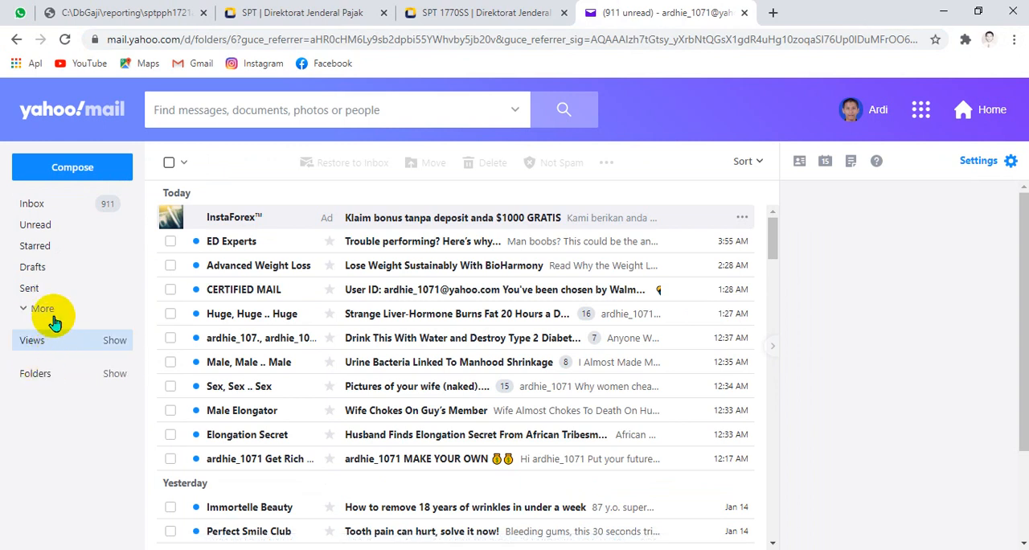
click(43, 316)
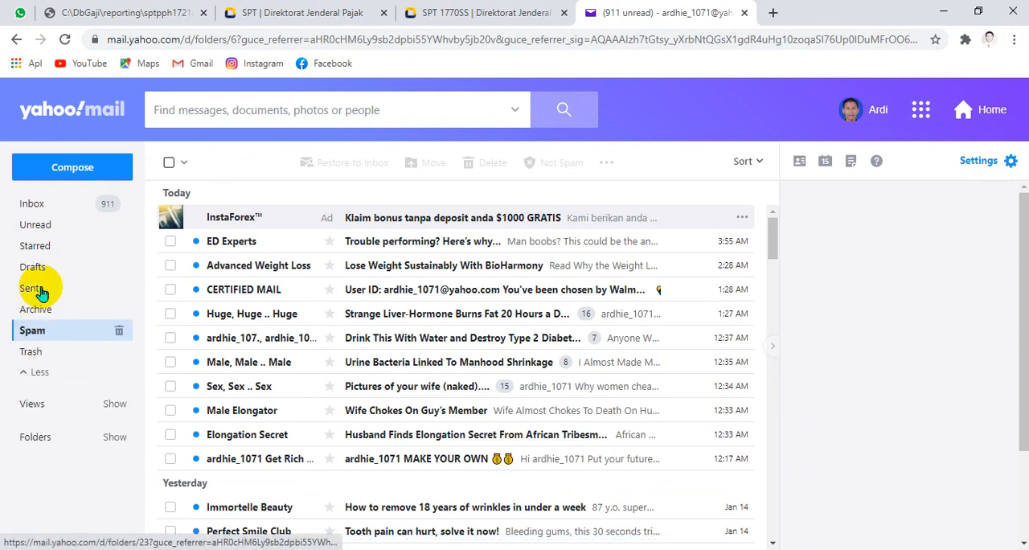
click(42, 208)
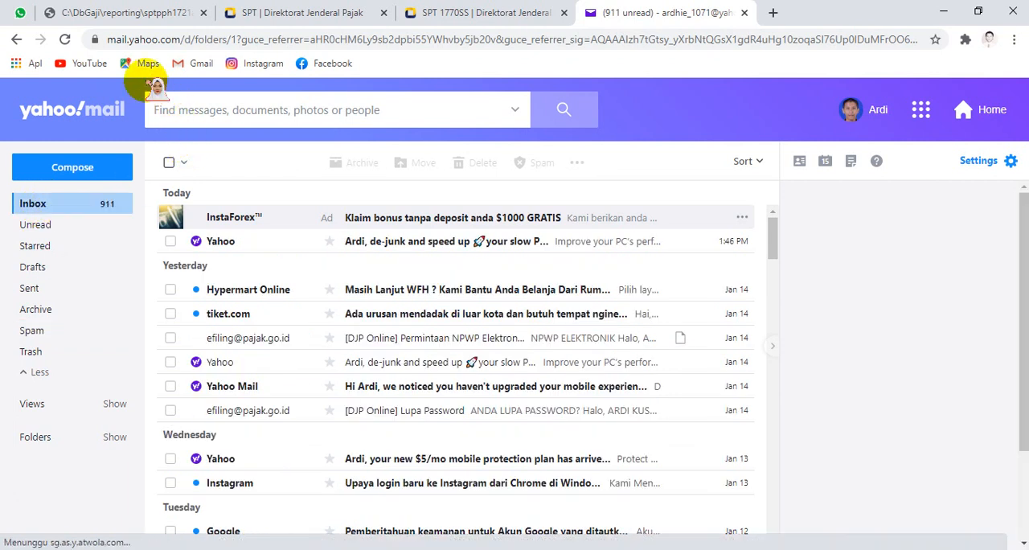
click(66, 39)
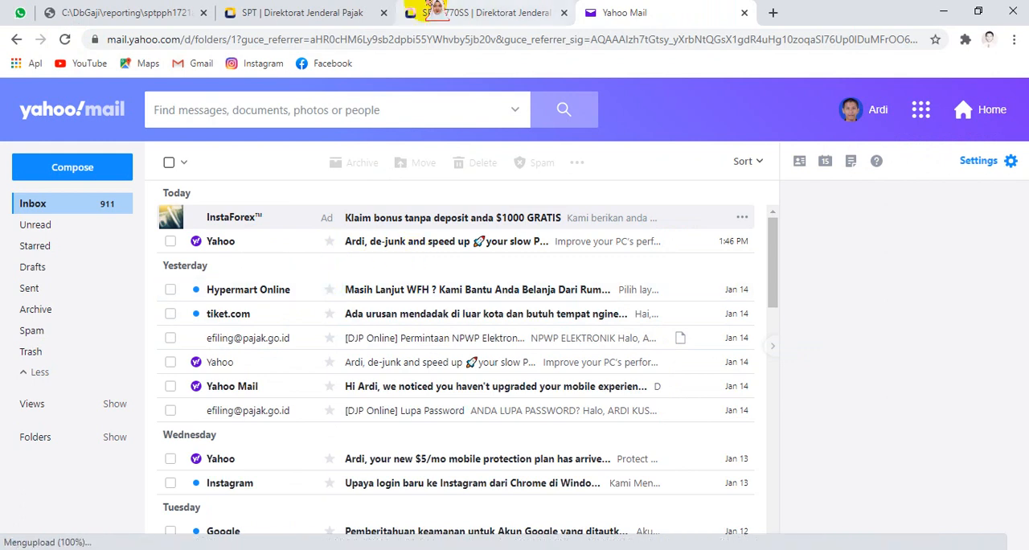
Step: Acknowledge the email delivery notice on the SPT 1770SS page and request another verification code by SMS
click(462, 12)
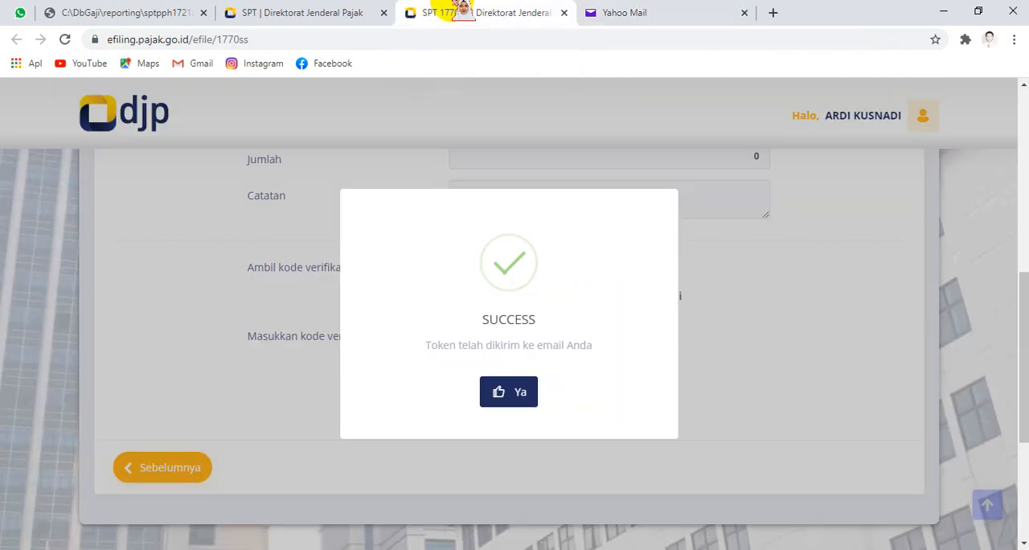
click(512, 393)
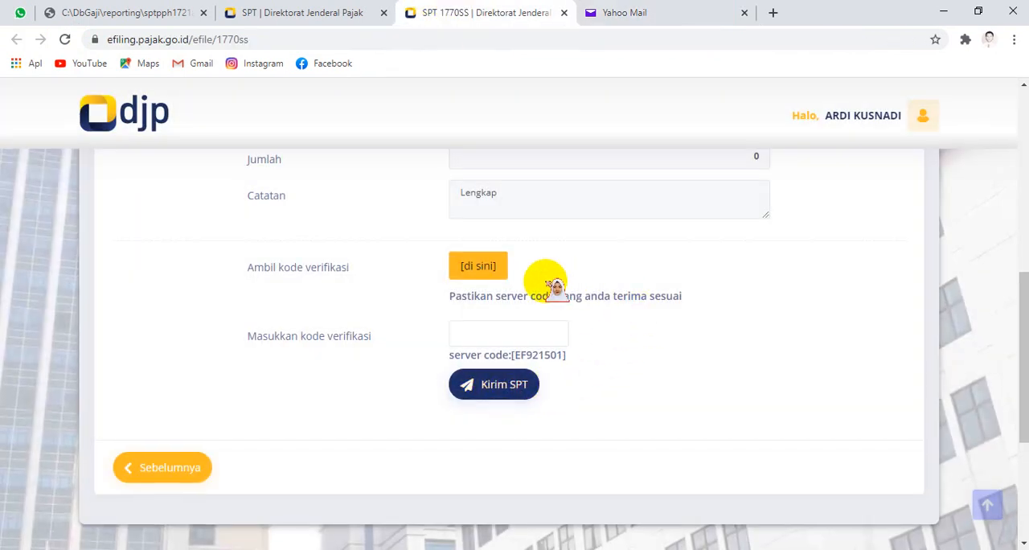
click(488, 266)
click(682, 11)
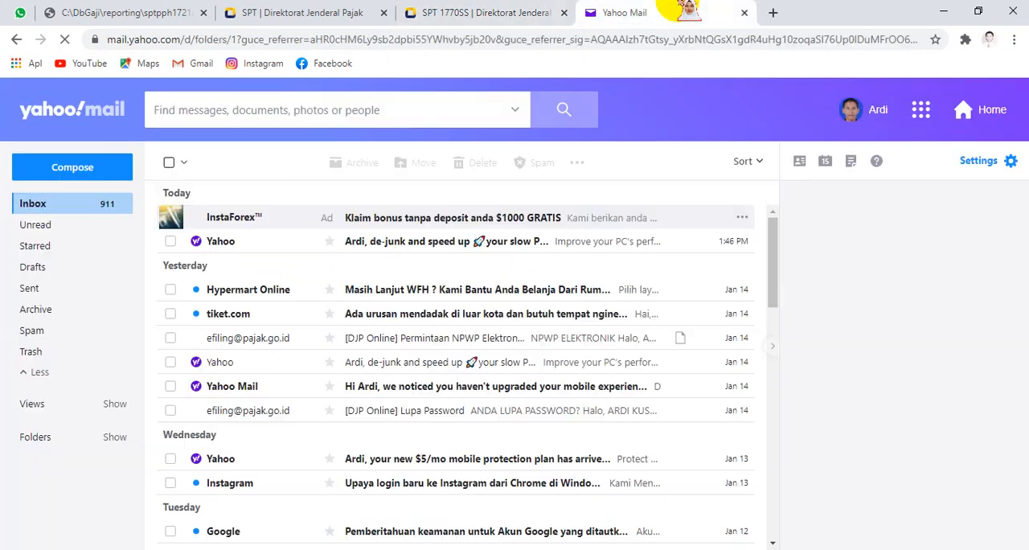
click(485, 12)
click(475, 268)
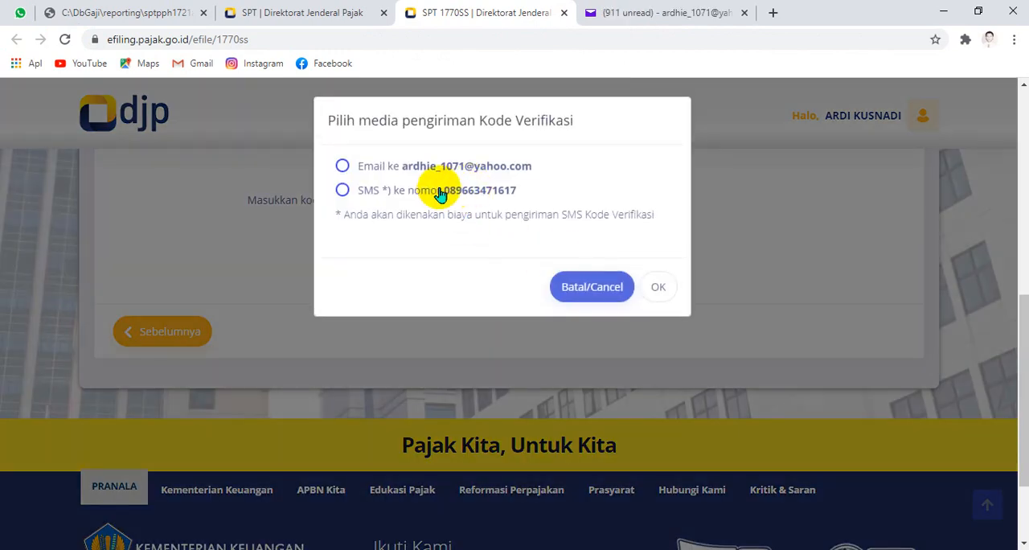
click(442, 194)
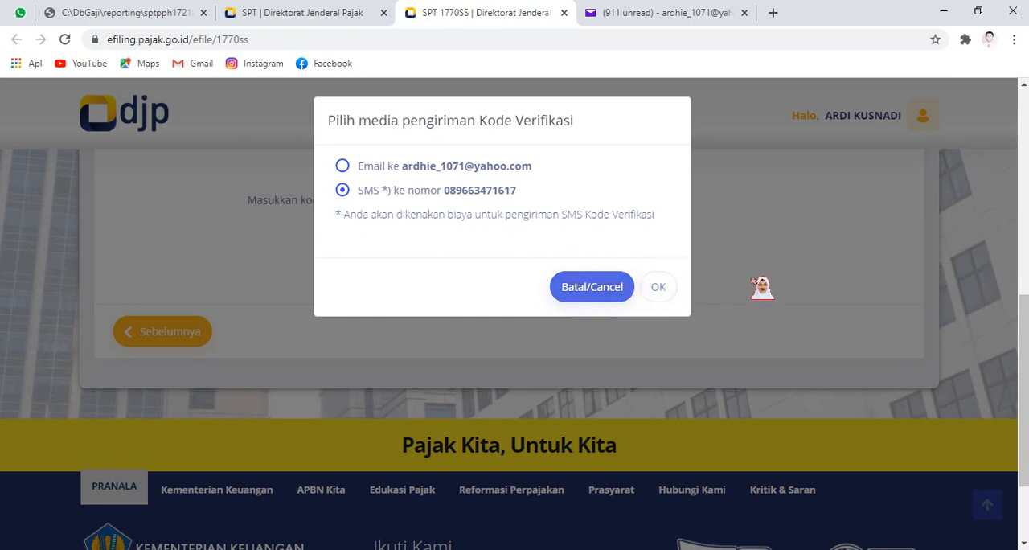
click(627, 13)
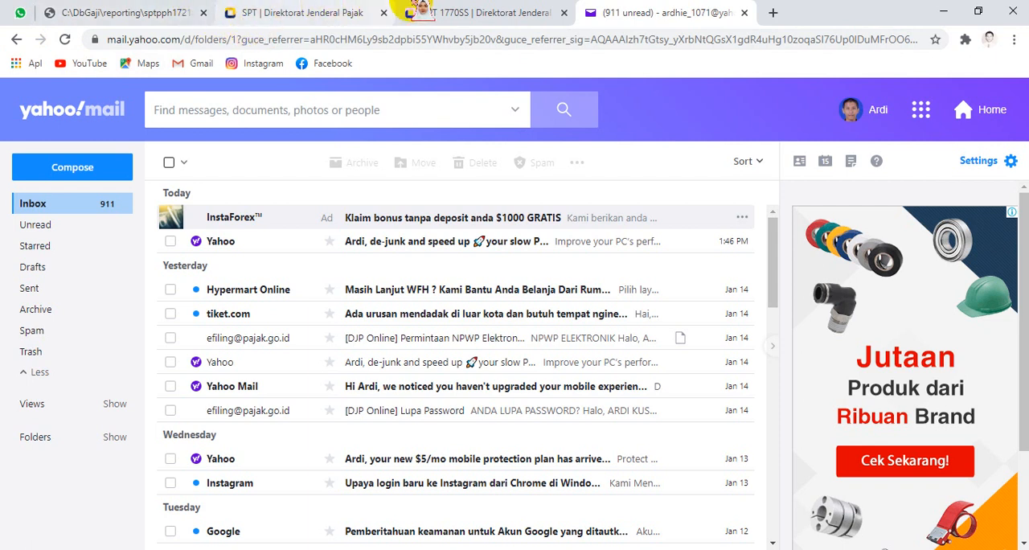
click(418, 12)
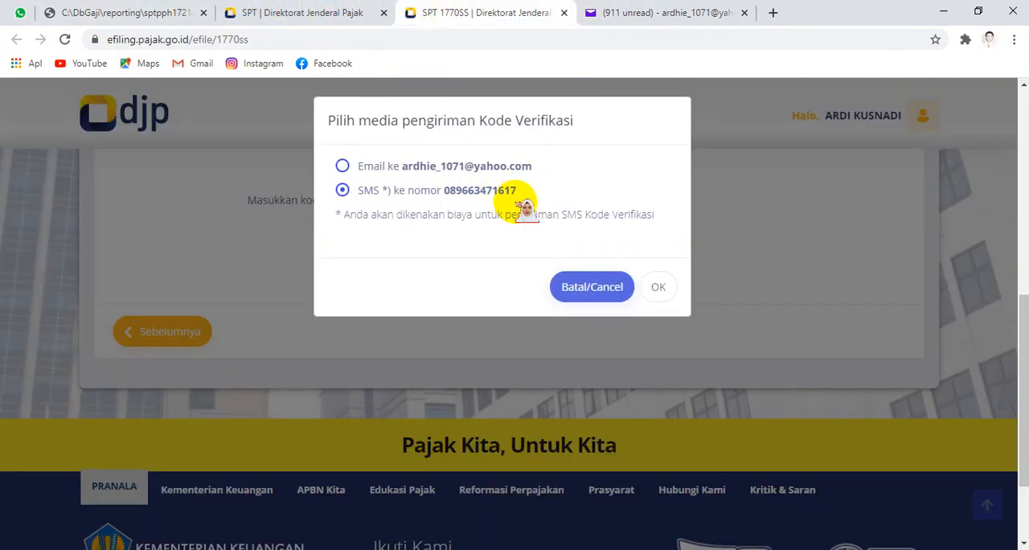
click(661, 286)
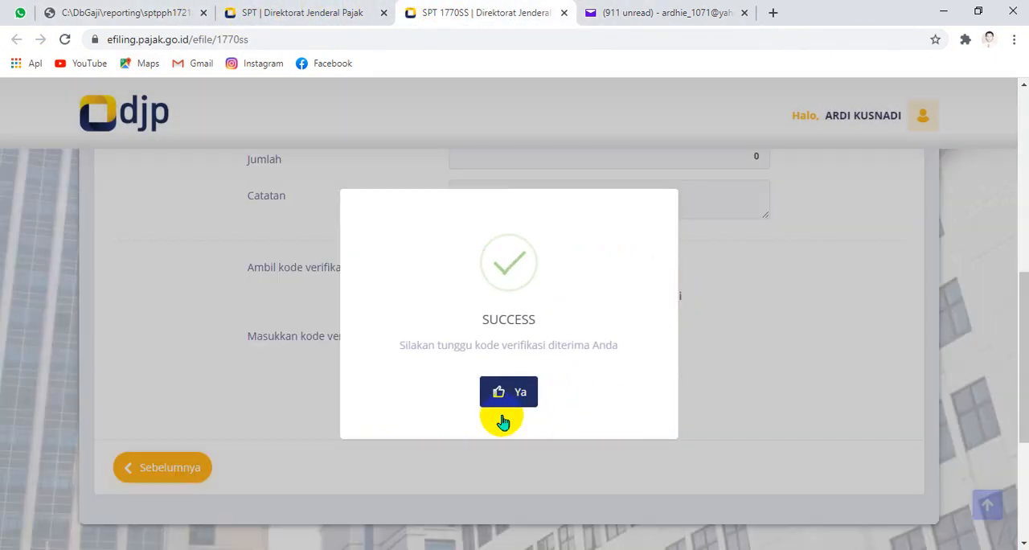
click(502, 400)
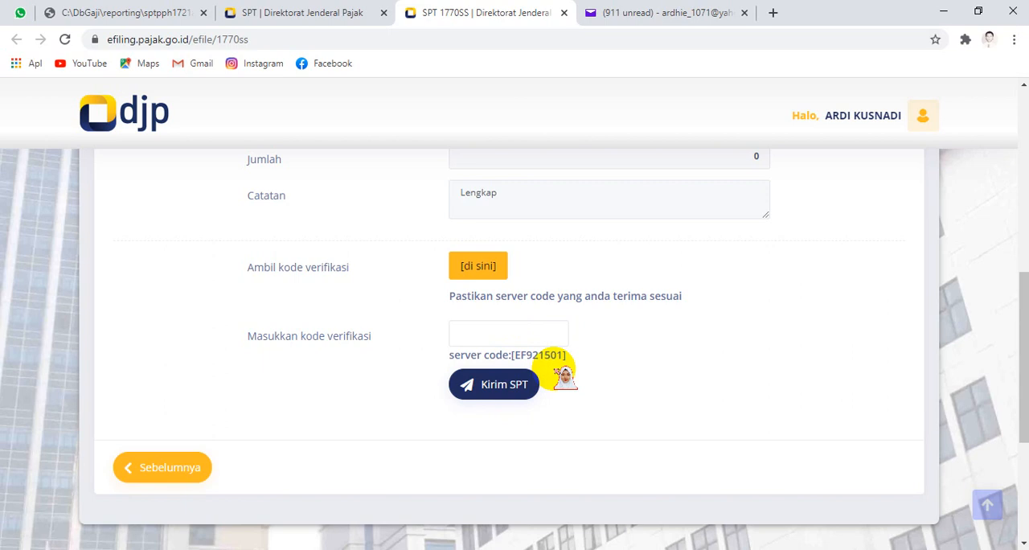
Step: Reload the Yahoo Mail Inbox and open the "[e-Filing] Kode Verifikasi" email
click(532, 338)
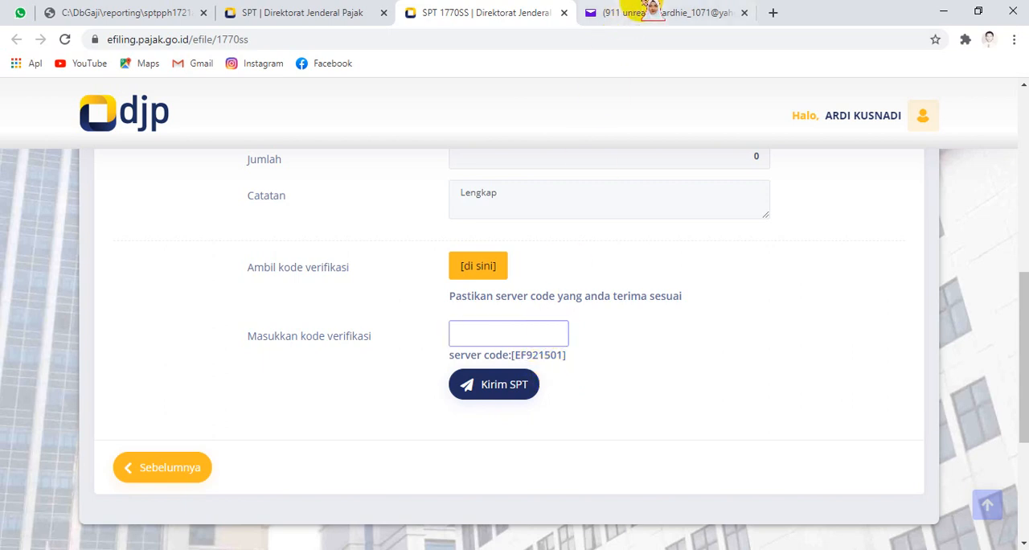
click(650, 10)
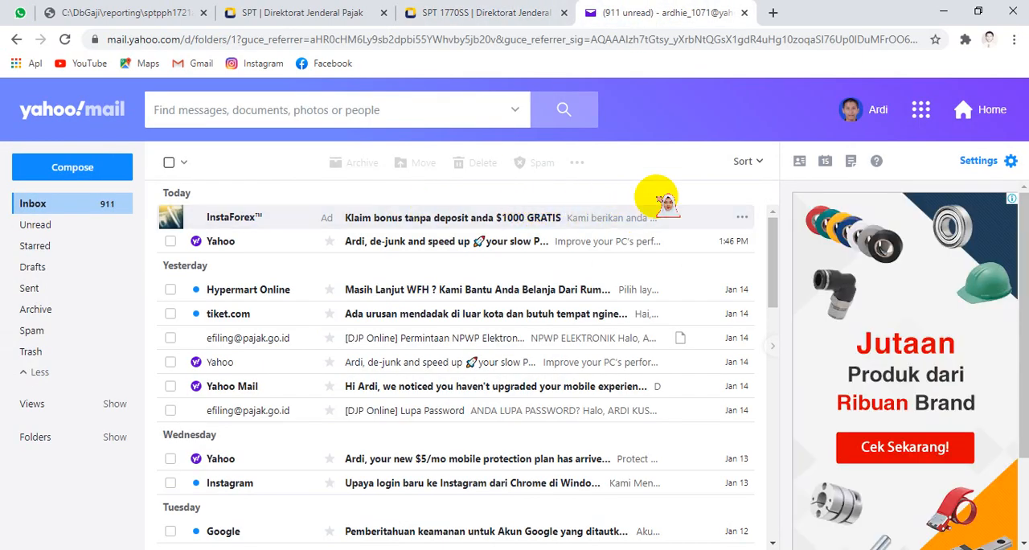
click(65, 39)
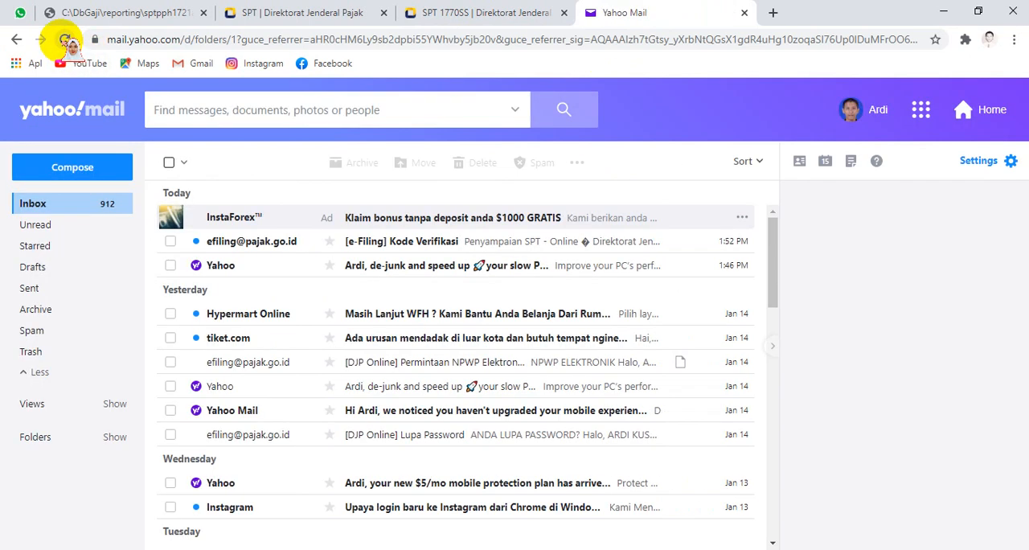
click(220, 242)
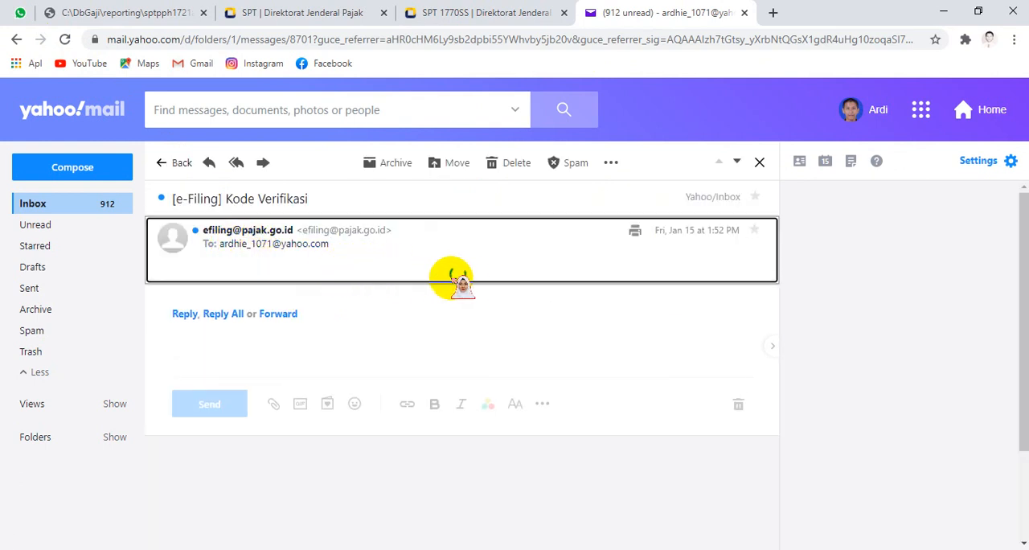
click(85, 207)
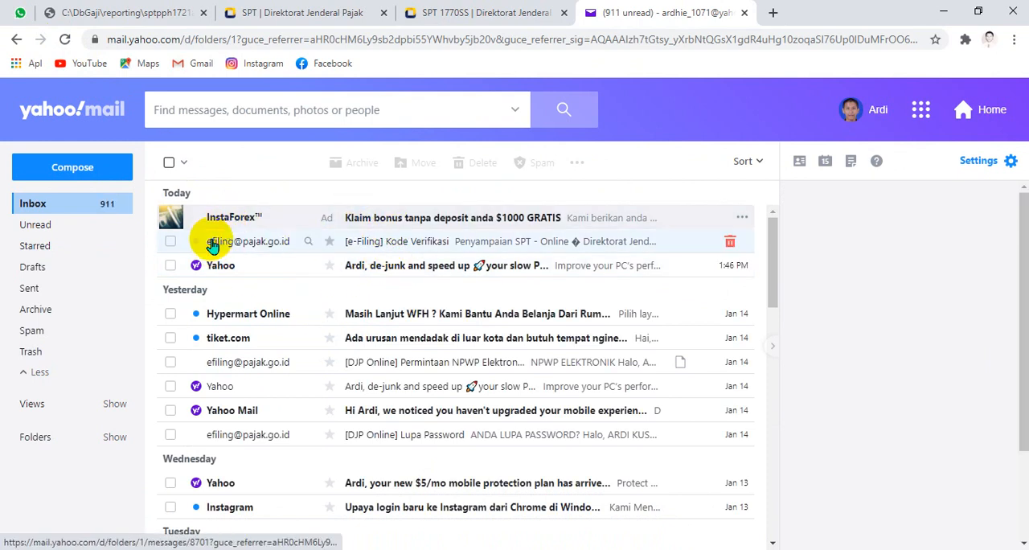
click(429, 240)
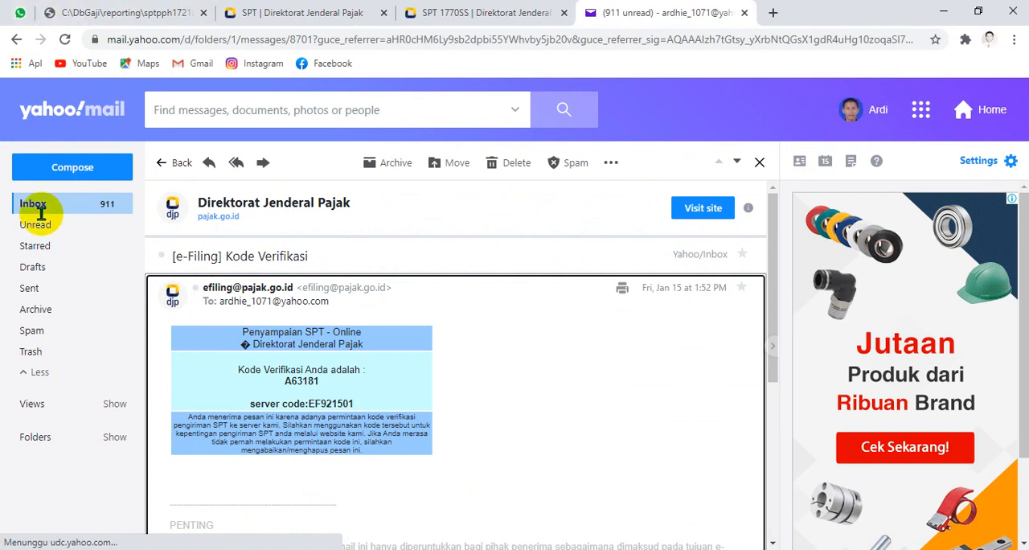
Step: Copy the verification code from the email into the Masukkan kode verifikasi field of the SPT 1770SS form
right_click(301, 382)
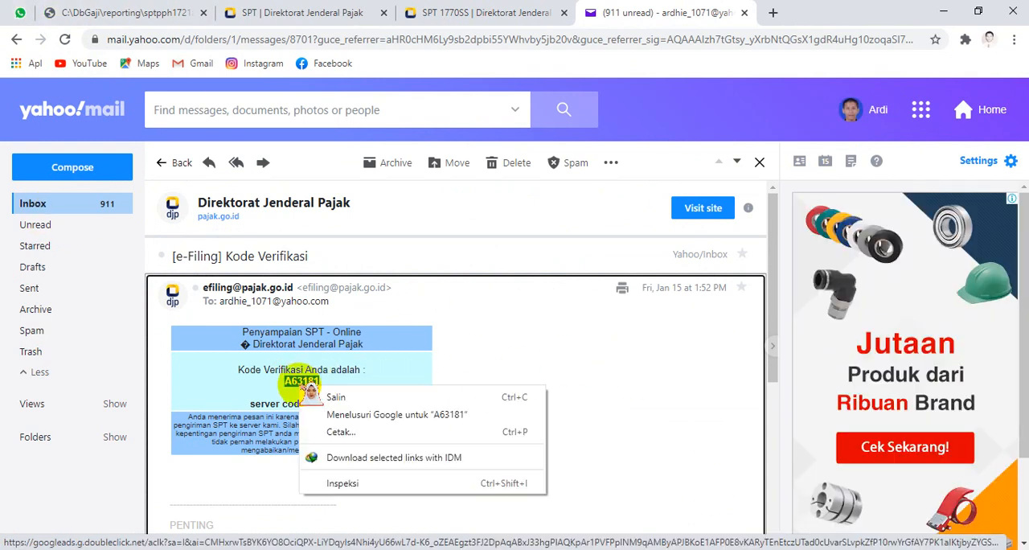
click(323, 394)
click(456, 11)
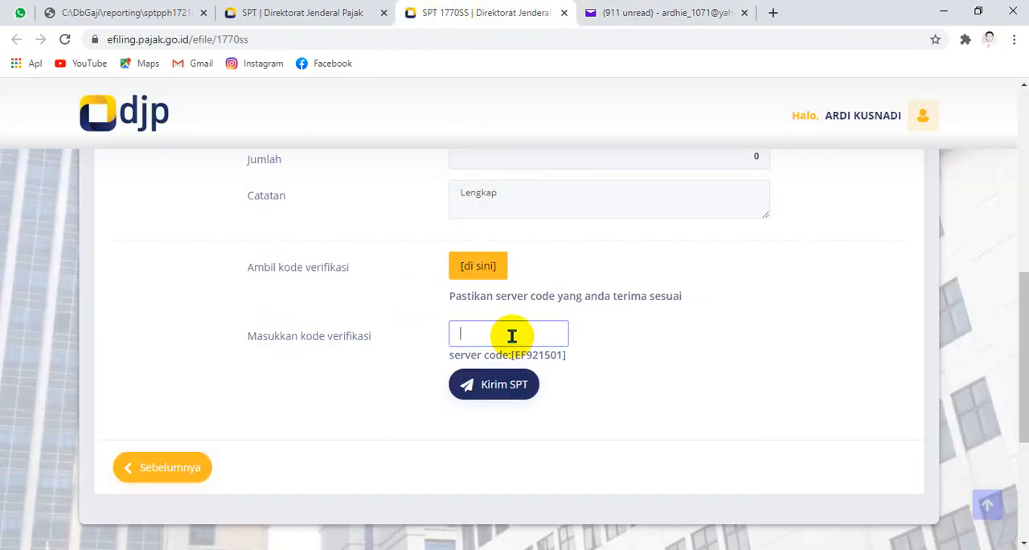
right_click(515, 337)
click(563, 198)
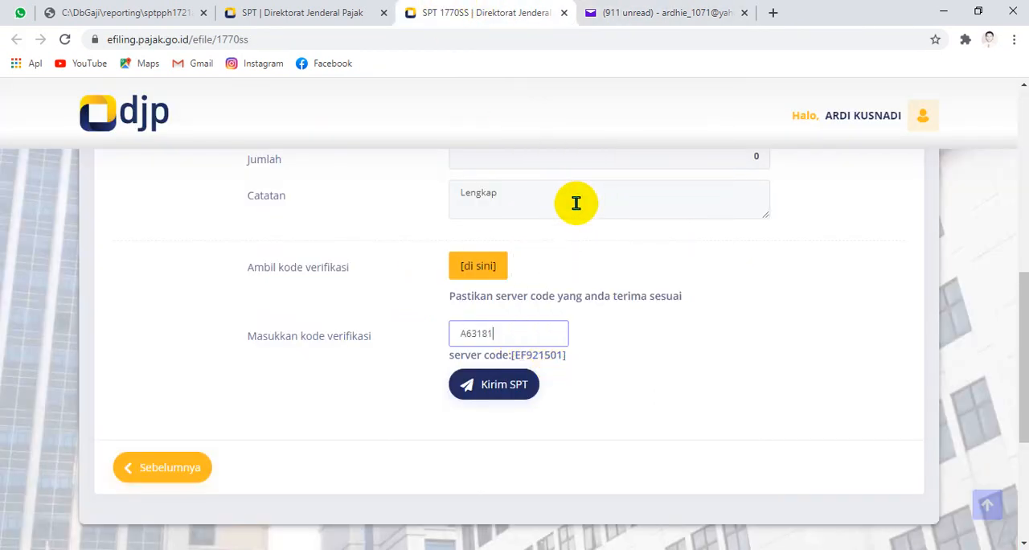
Step: Compare the server code in the email with the one on the form, and try to submit the SPT
click(651, 12)
click(391, 399)
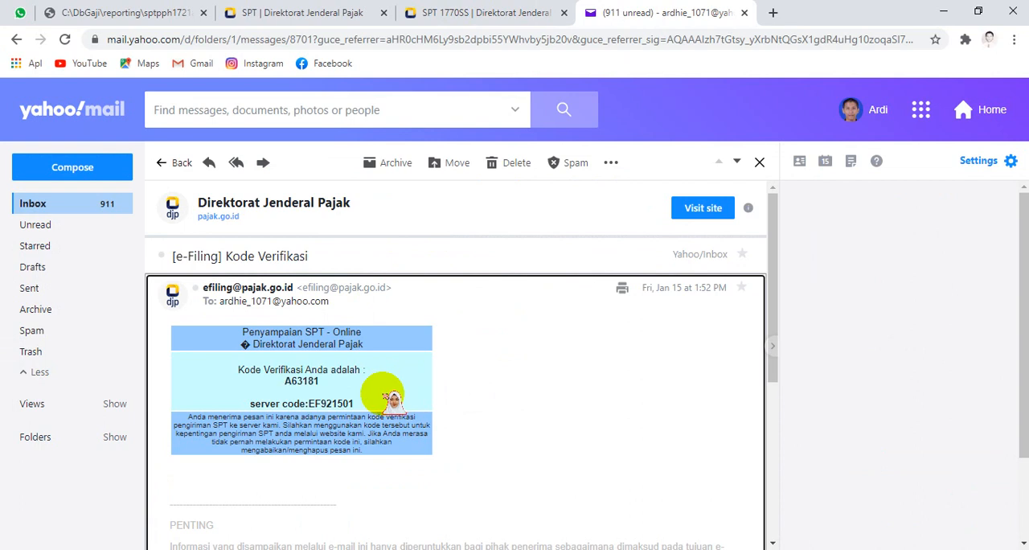
drag(368, 403, 317, 413)
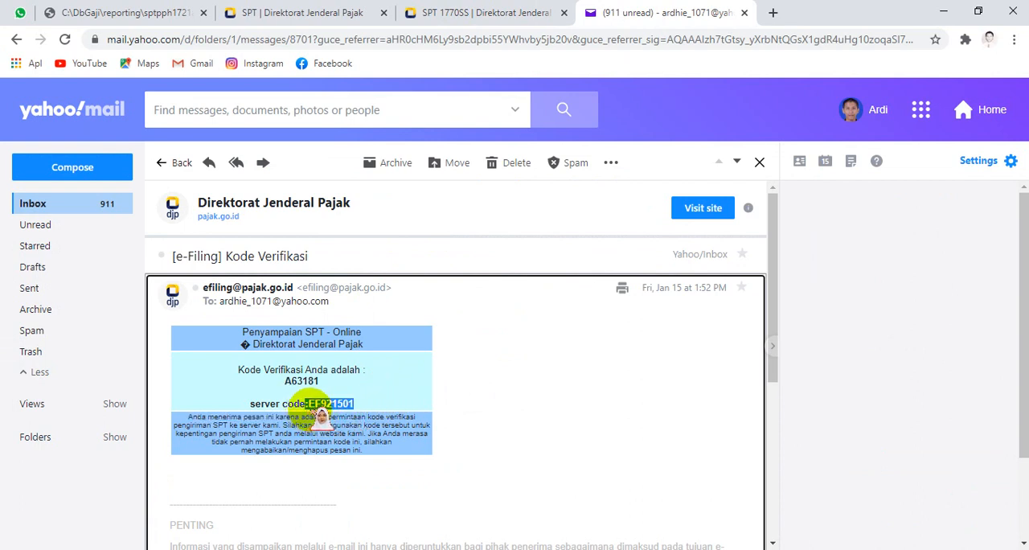
click(367, 404)
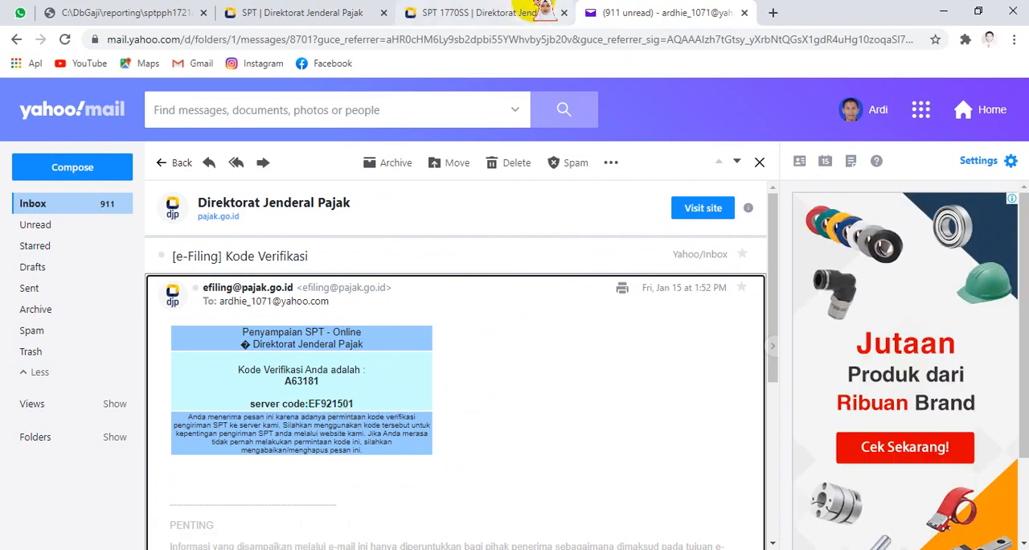
click(514, 12)
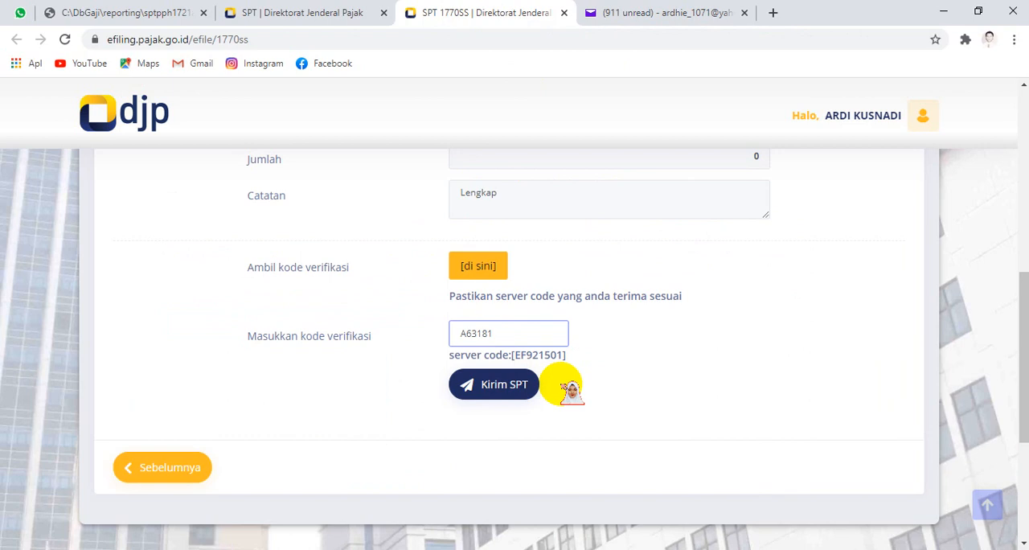
click(657, 11)
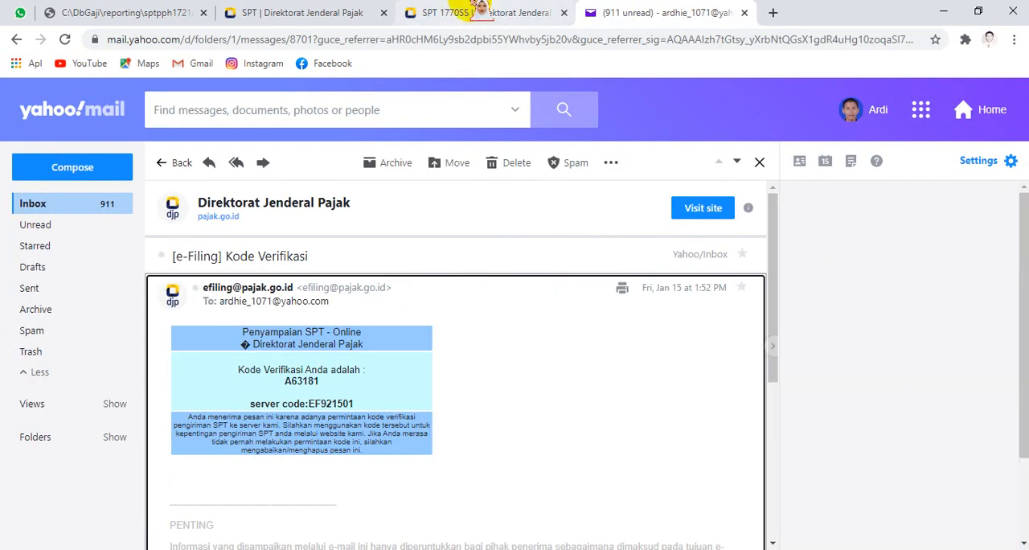
click(474, 12)
click(505, 383)
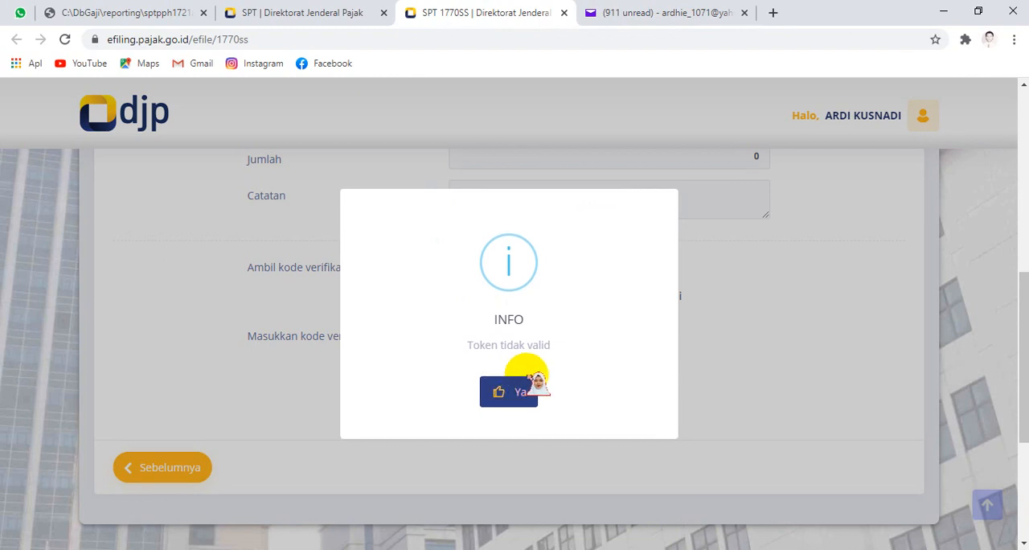
click(509, 391)
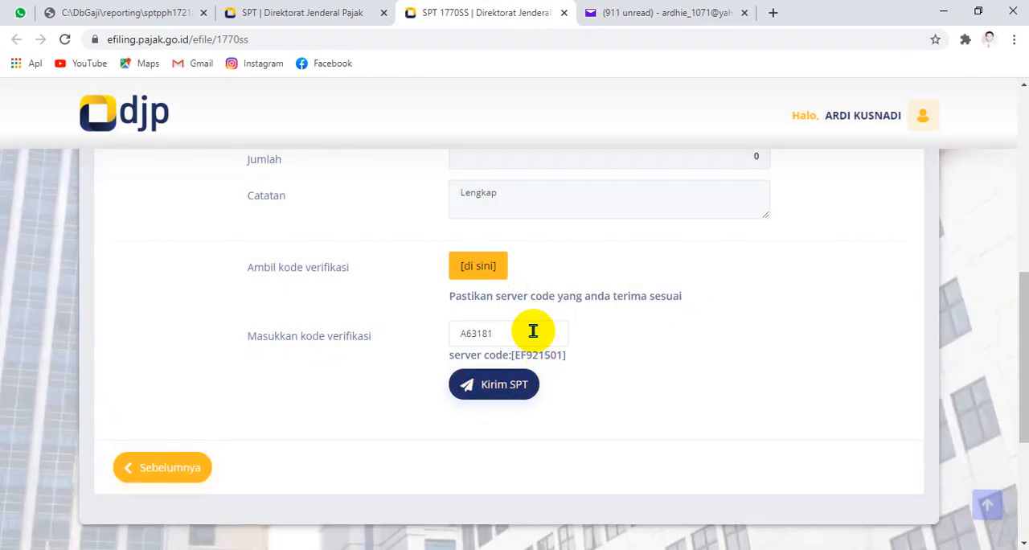
Step: Recheck the emailed code, re-enter it in the verification code field, and try to submit the SPT again
click(659, 12)
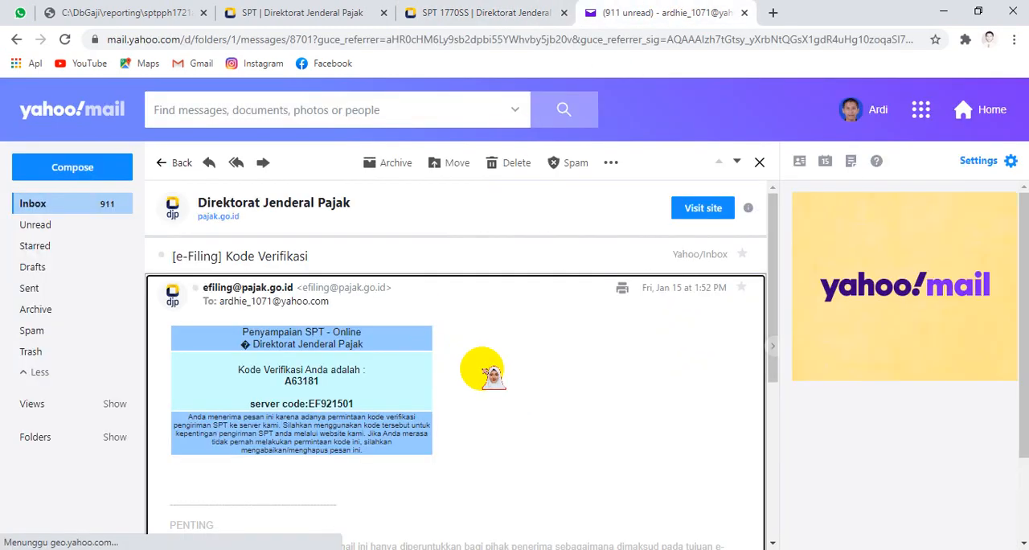
click(528, 8)
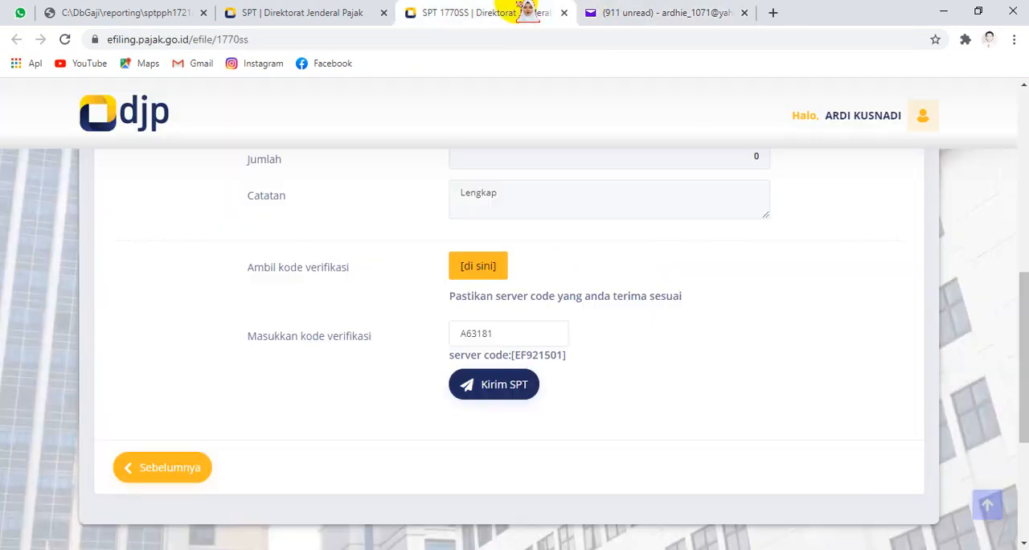
click(653, 10)
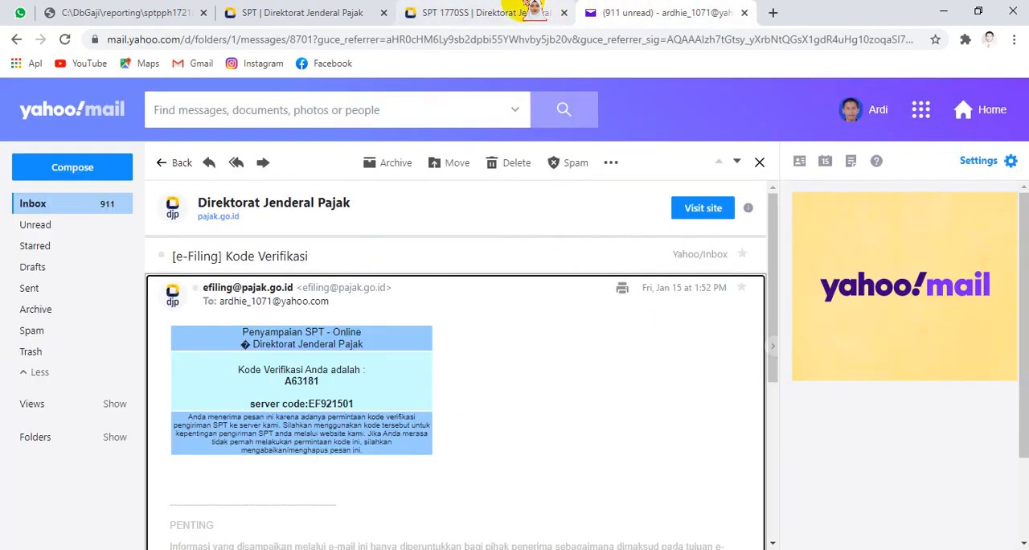
click(506, 8)
click(471, 329)
key(ctrl+v)
drag(505, 338, 418, 342)
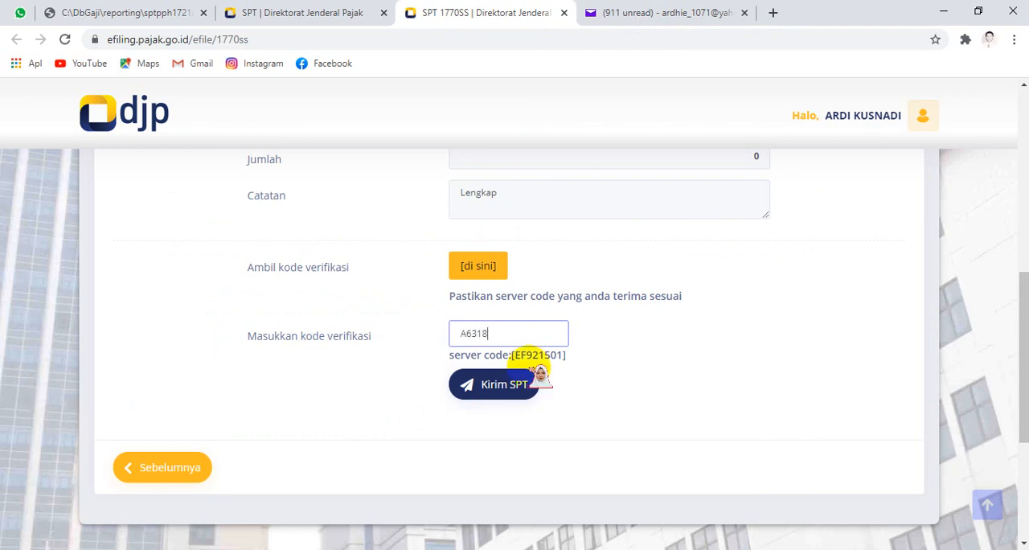
click(471, 385)
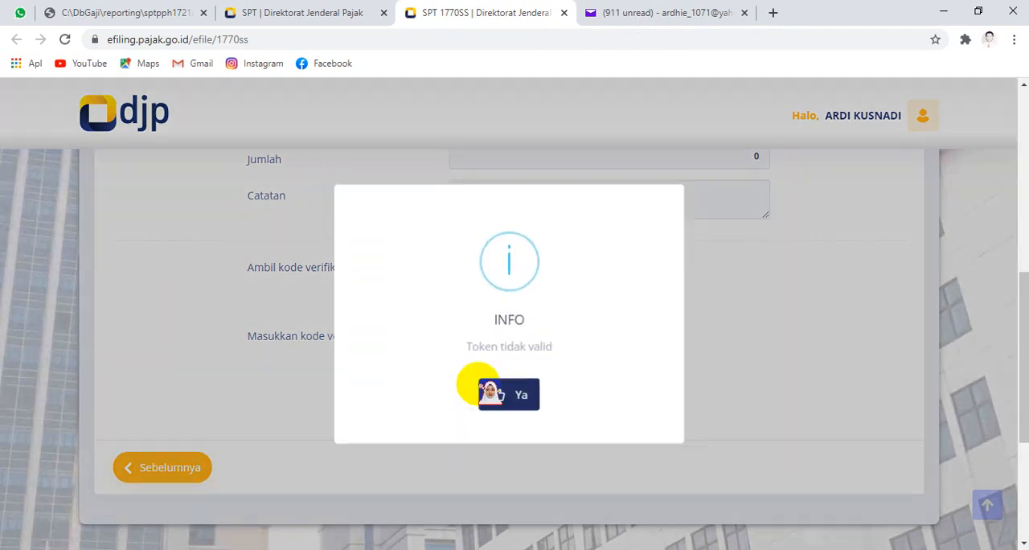
click(521, 393)
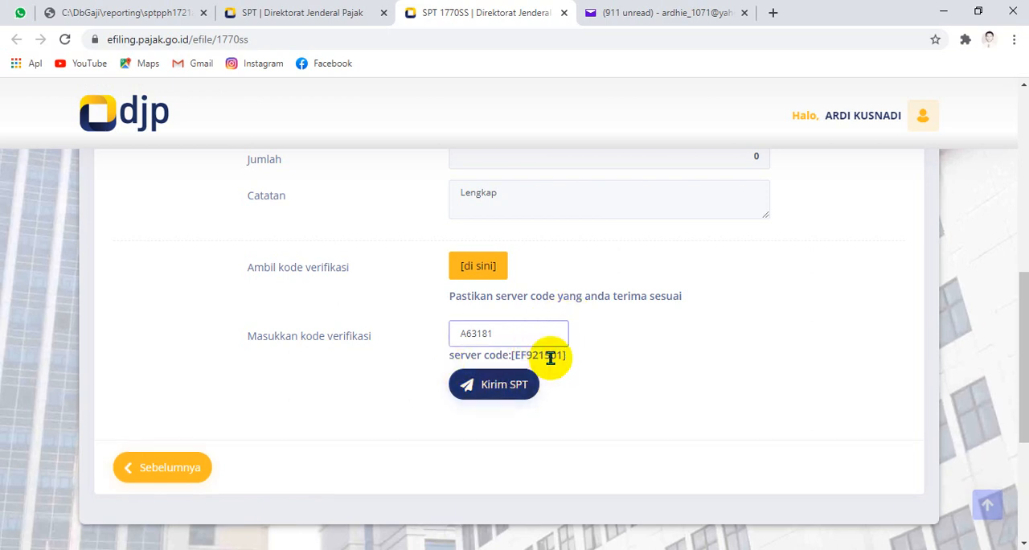
Step: Compare the server code in the verification email with the one on the SPT 1770SS form, and check the inbox for a newer email
click(711, 13)
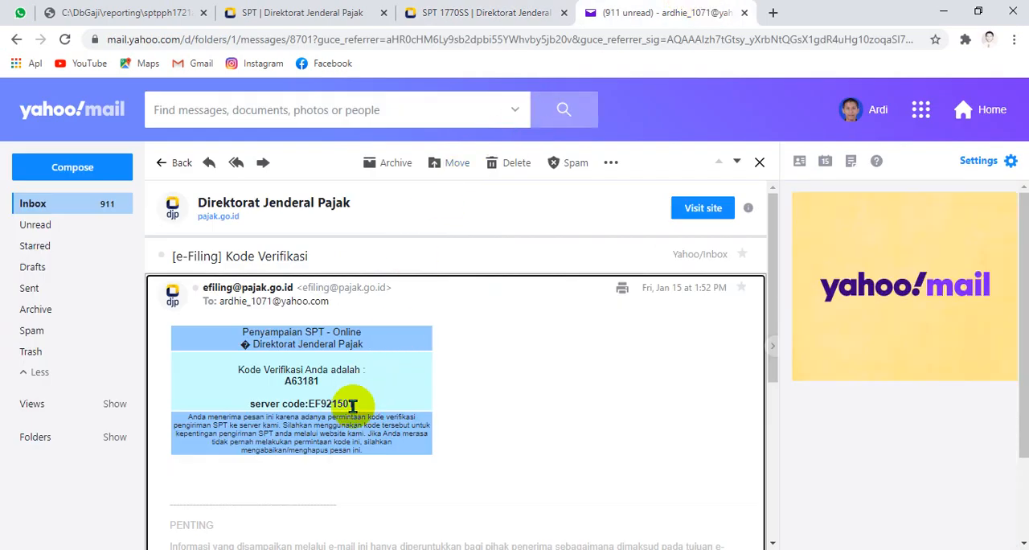
click(491, 13)
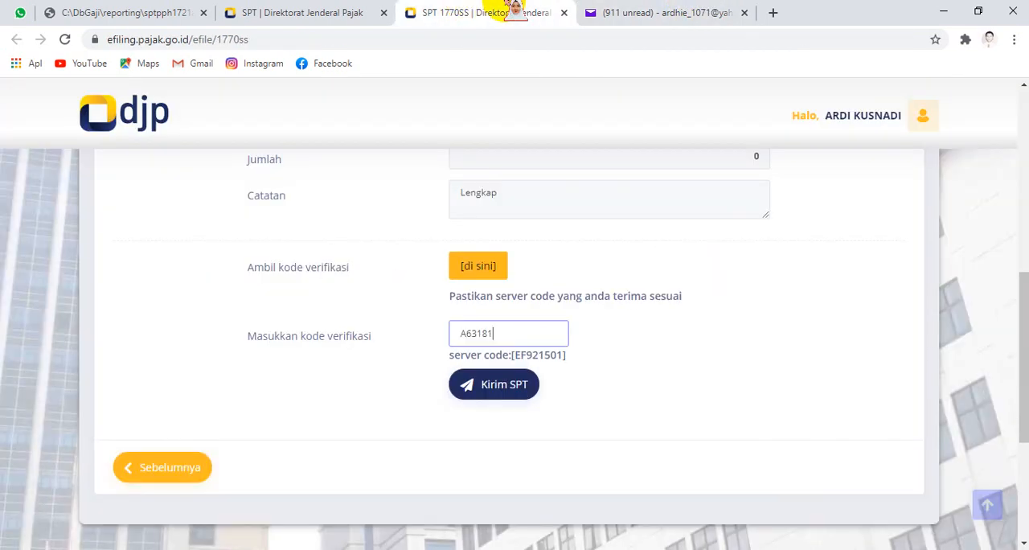
click(638, 10)
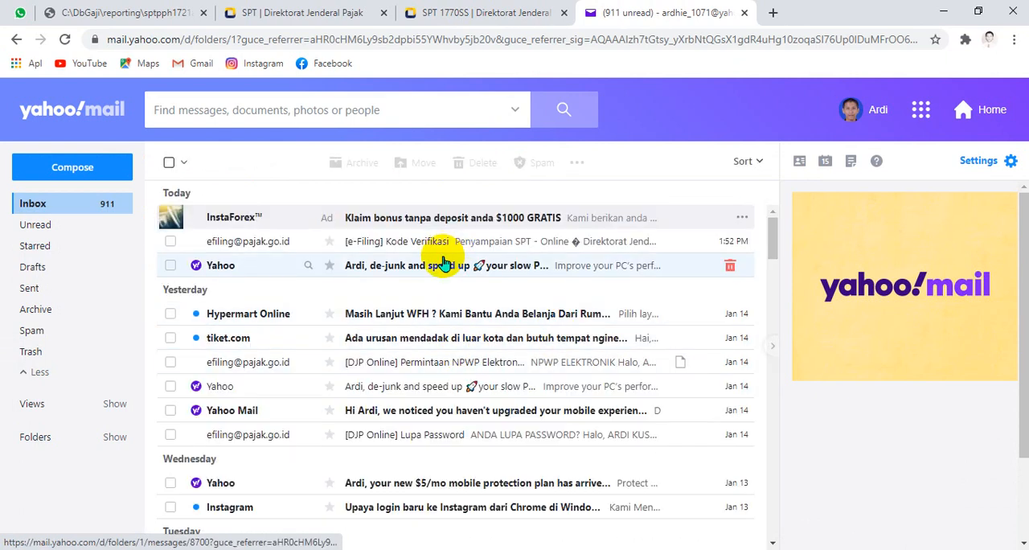
click(439, 11)
Step: Request a new verification code by email and clear the old code from the Masukkan kode verifikasi field
click(486, 273)
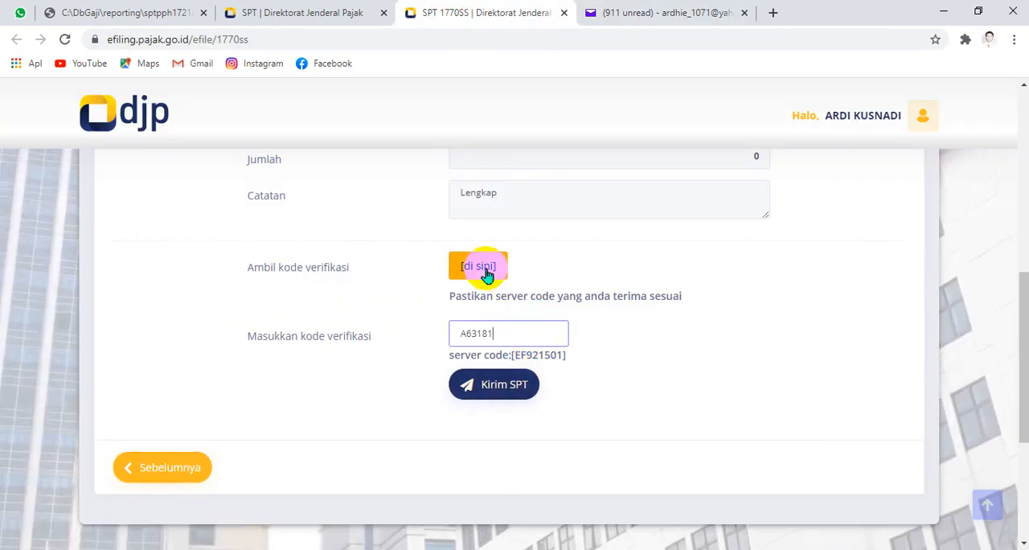
scroll(487, 273, down, 2)
click(466, 167)
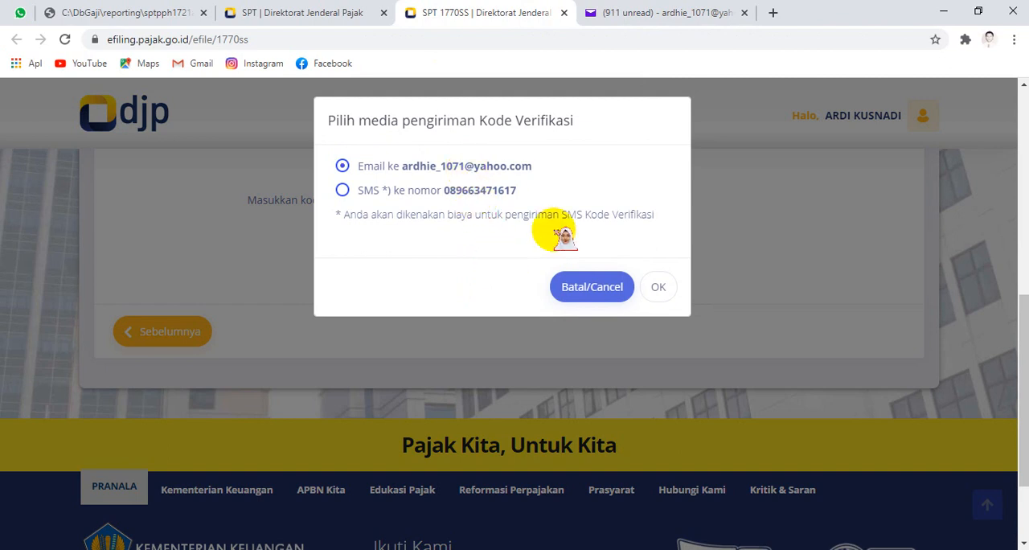
click(658, 288)
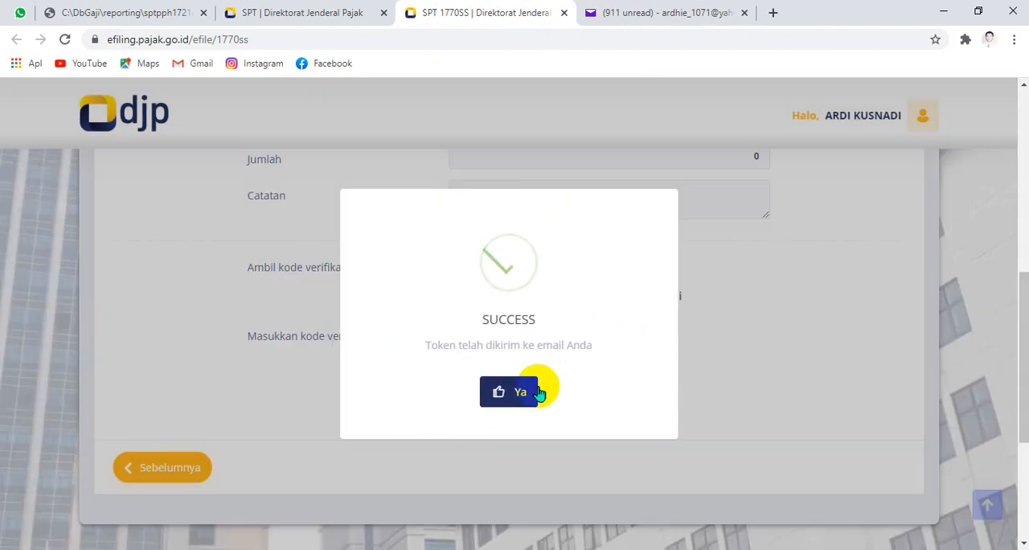
click(539, 393)
drag(519, 336, 442, 336)
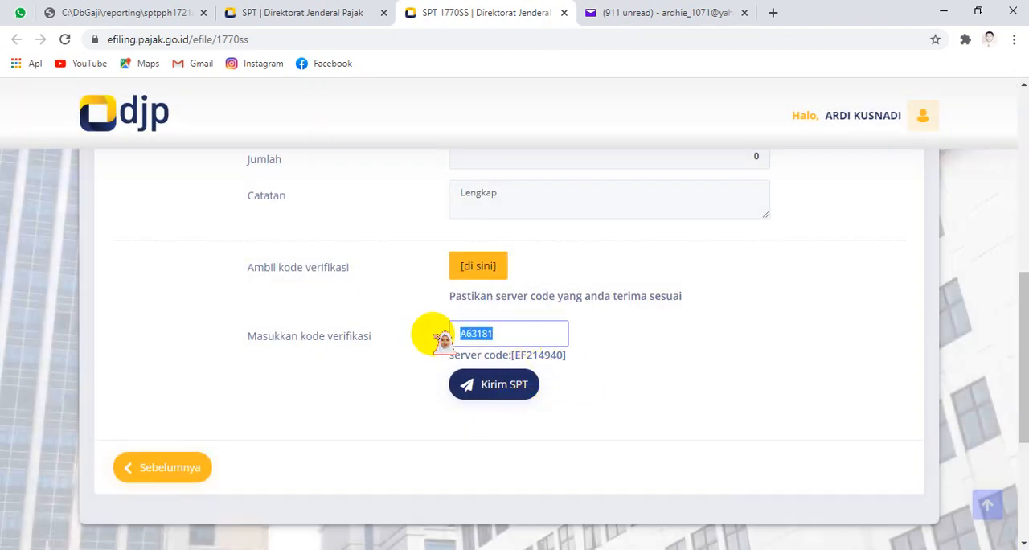
key(BackSpace)
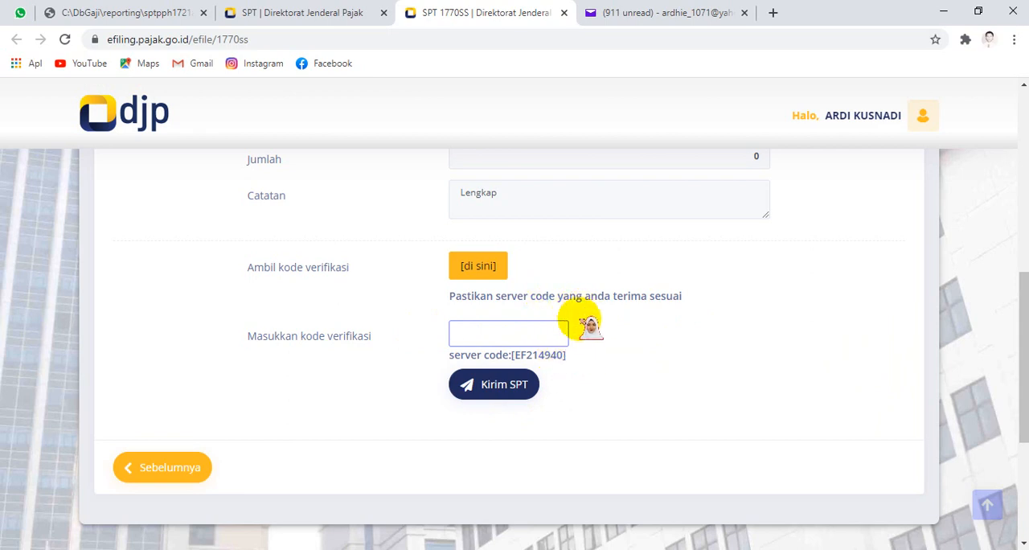
Step: Open the existing "[e-Filing] Kode Verifikasi" email and compare its server code with the new one on the SPT form
click(671, 12)
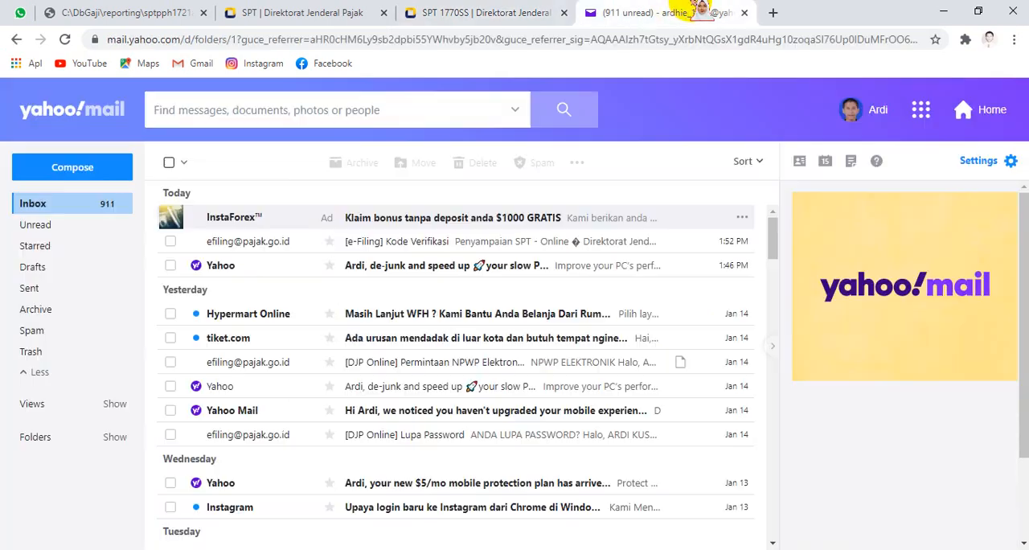
click(237, 245)
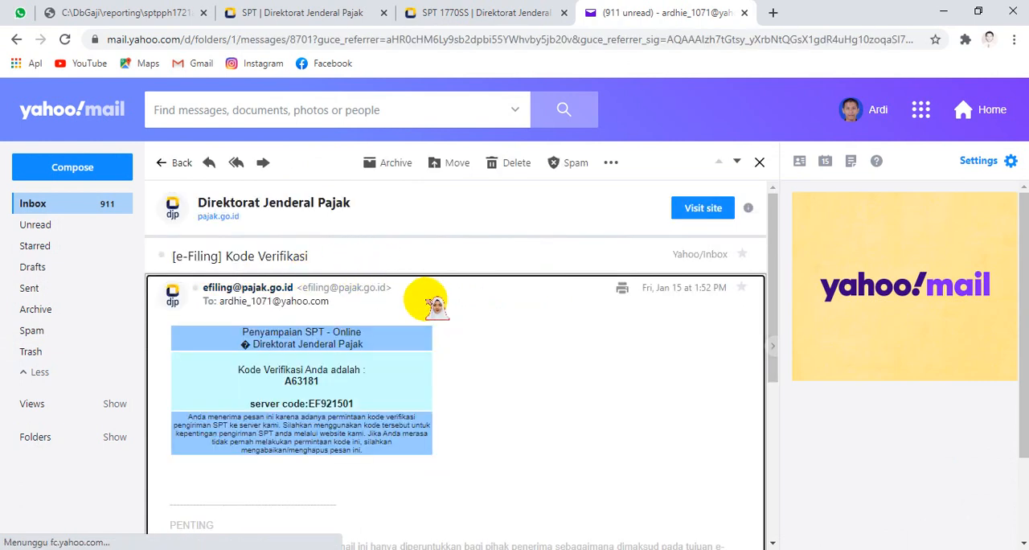
scroll(378, 265, down, 5)
scroll(388, 276, up, 5)
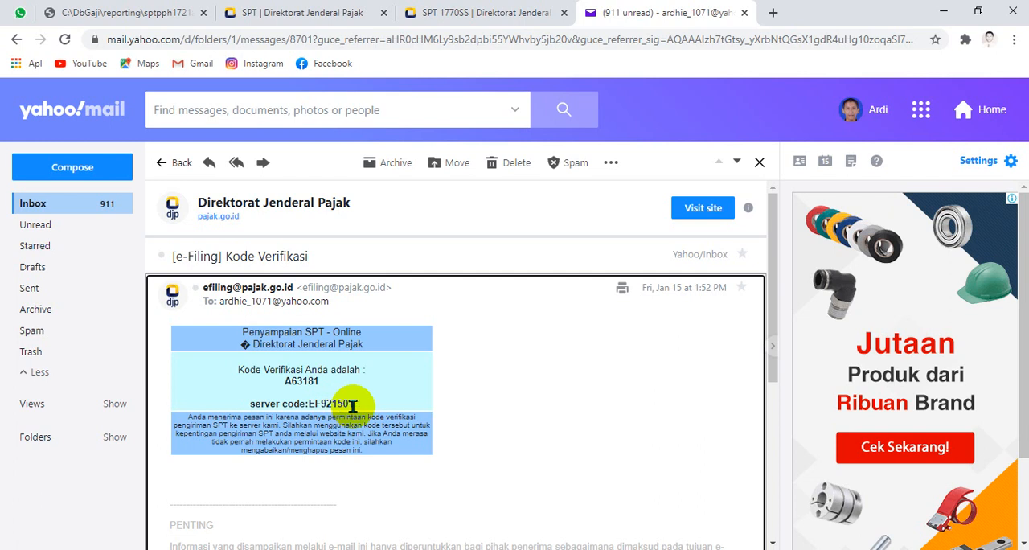
click(484, 13)
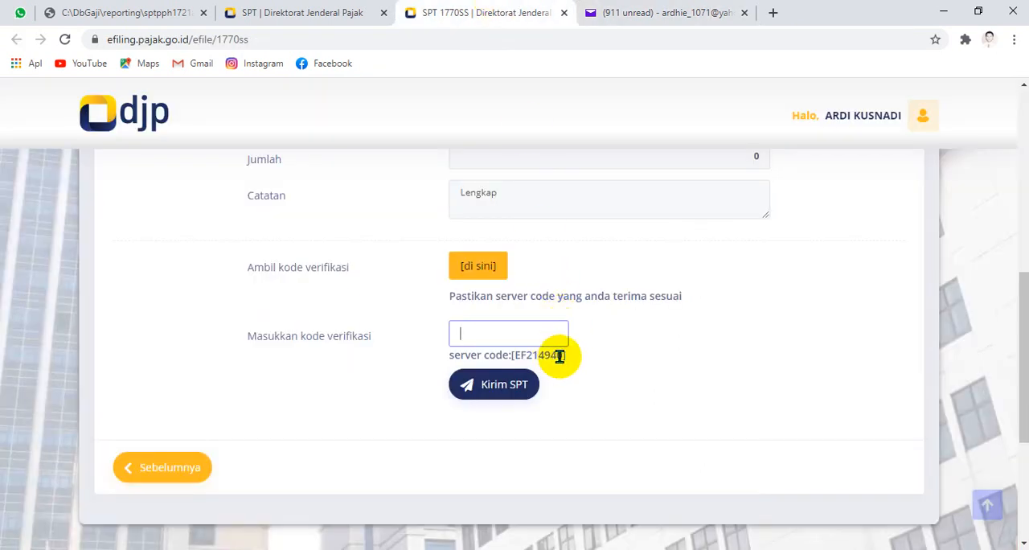
click(667, 11)
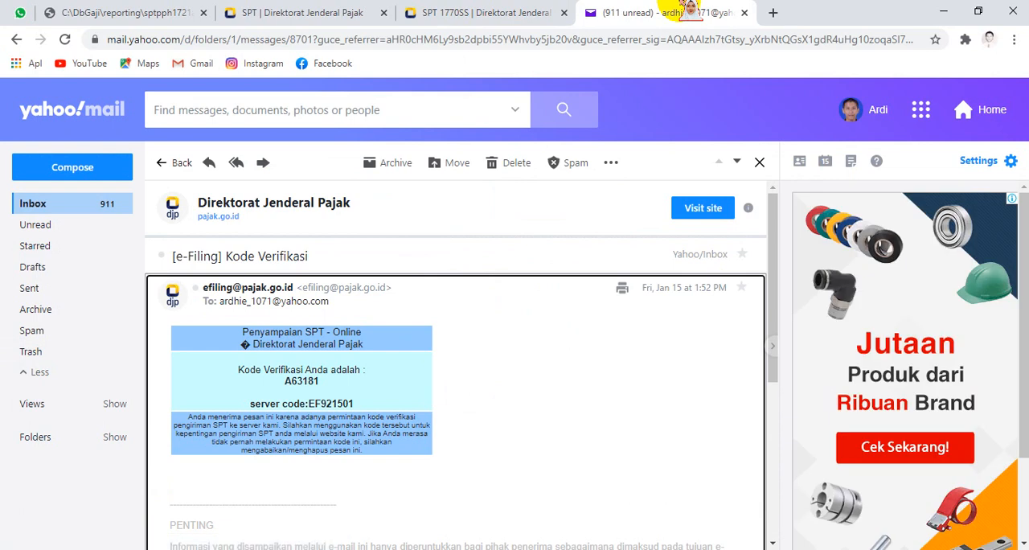
click(471, 12)
click(519, 332)
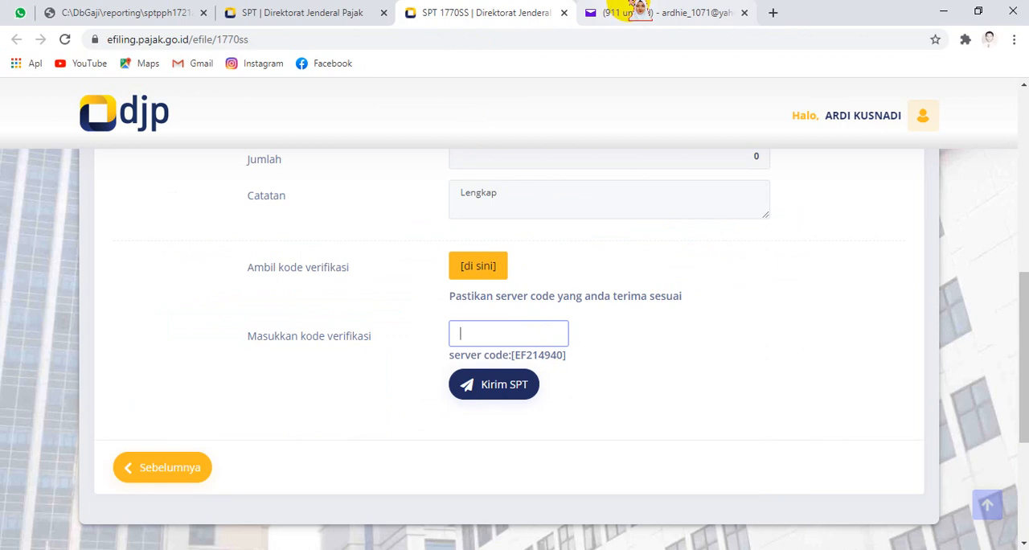
Step: Reload the Yahoo Mail Inbox and open the newest "[e-Filing] Kode Verifikasi" email from efiling
click(639, 10)
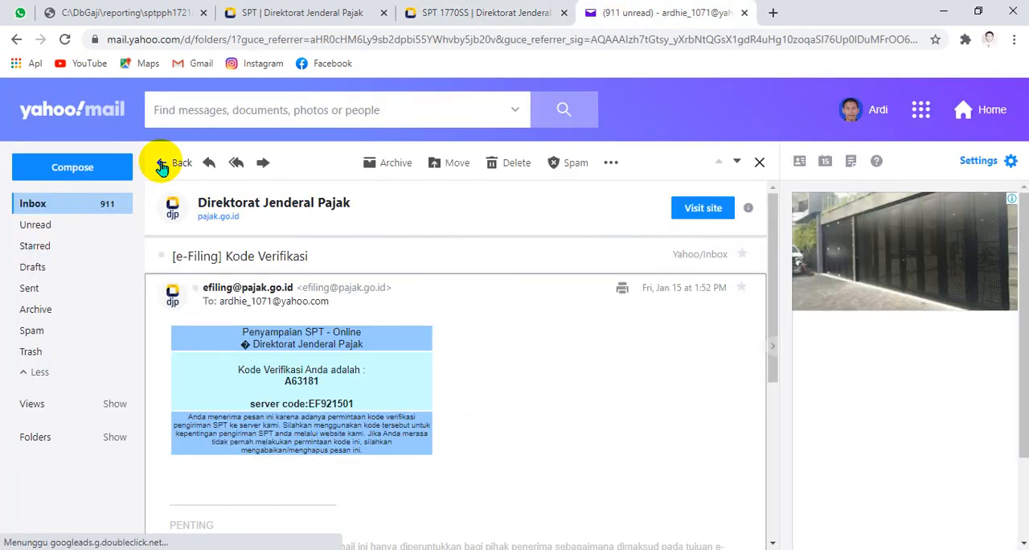
click(161, 165)
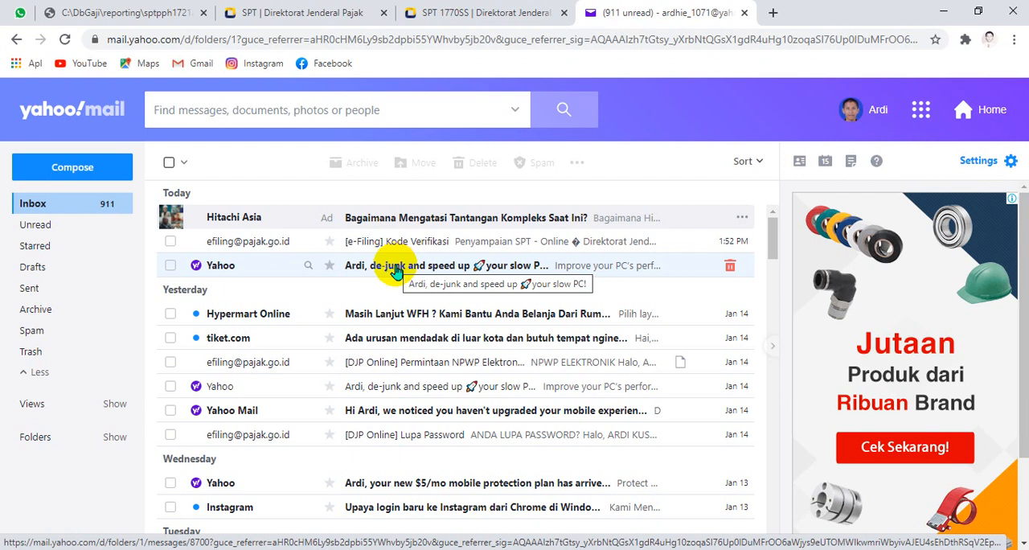
click(64, 38)
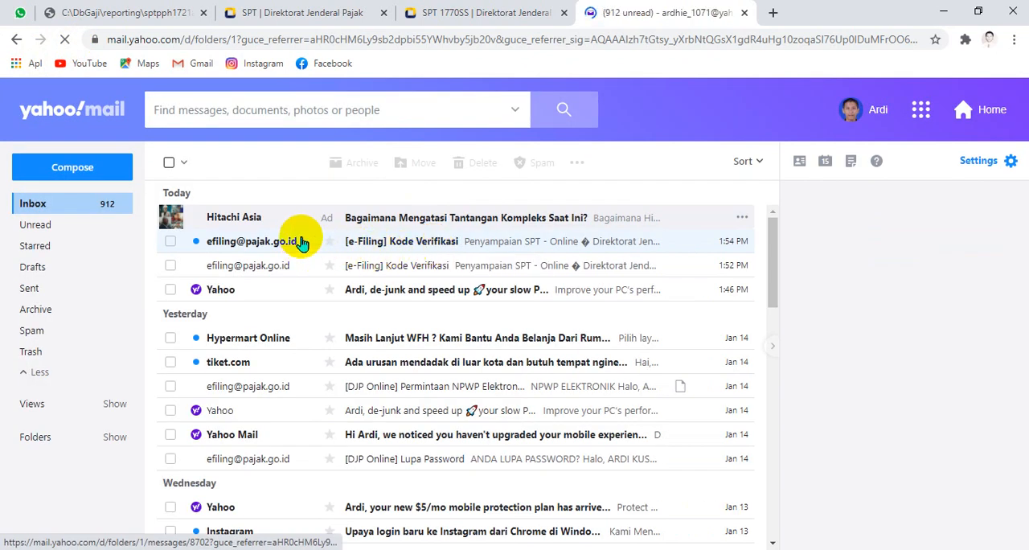
click(301, 242)
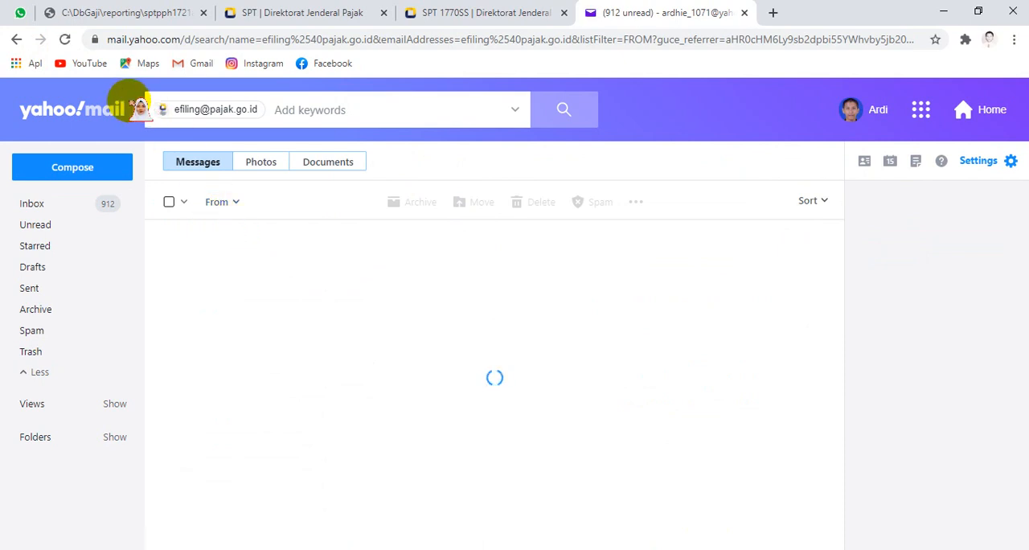
click(18, 39)
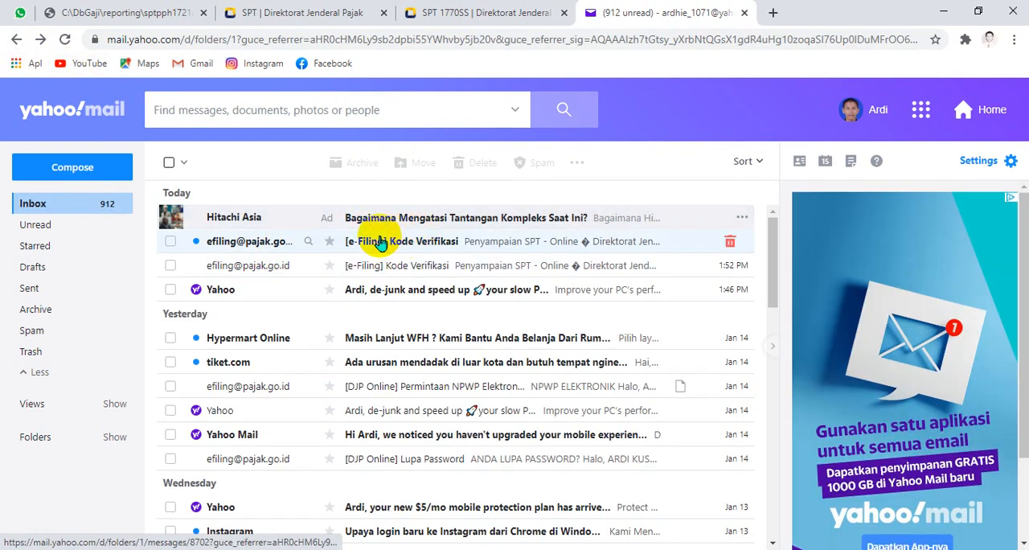
click(224, 247)
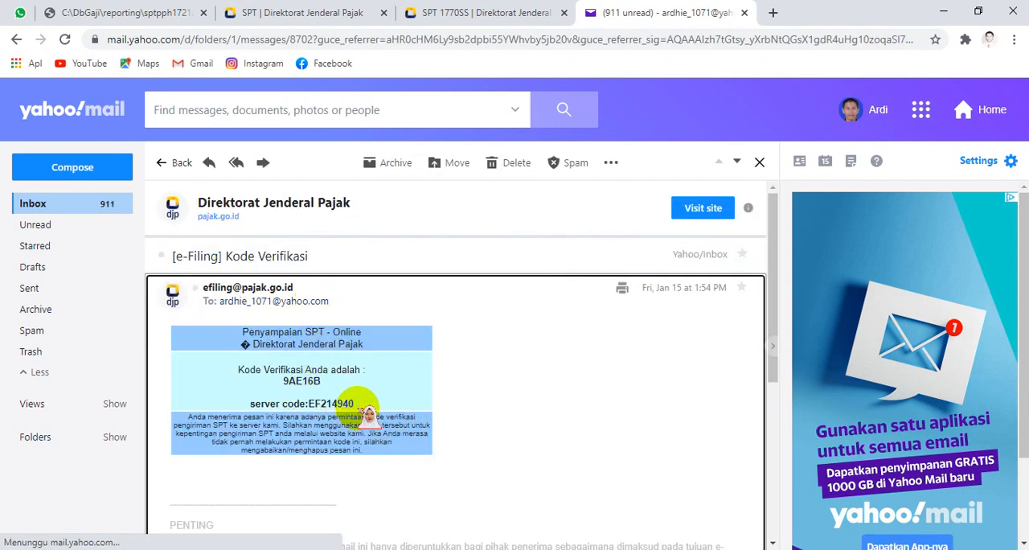
Step: Copy the new verification code from the email into the Masukkan kode verifikasi field of the SPT 1770SS form
right_click(301, 377)
click(343, 386)
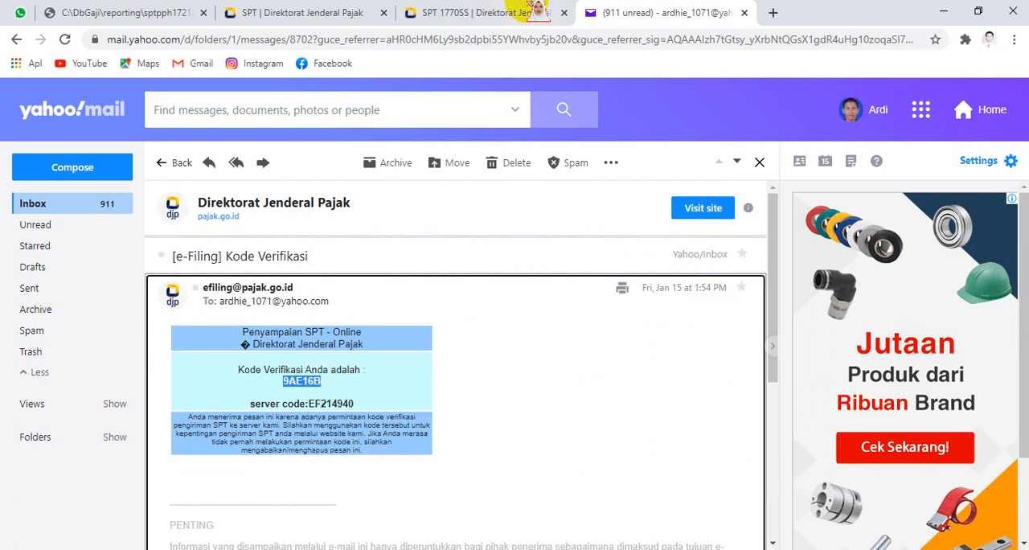
click(526, 12)
right_click(492, 335)
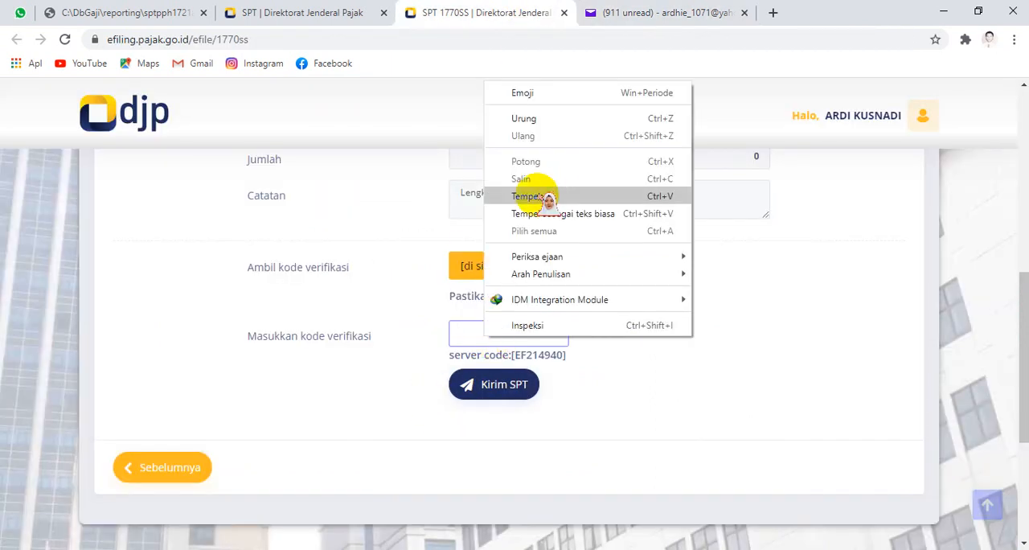
click(513, 198)
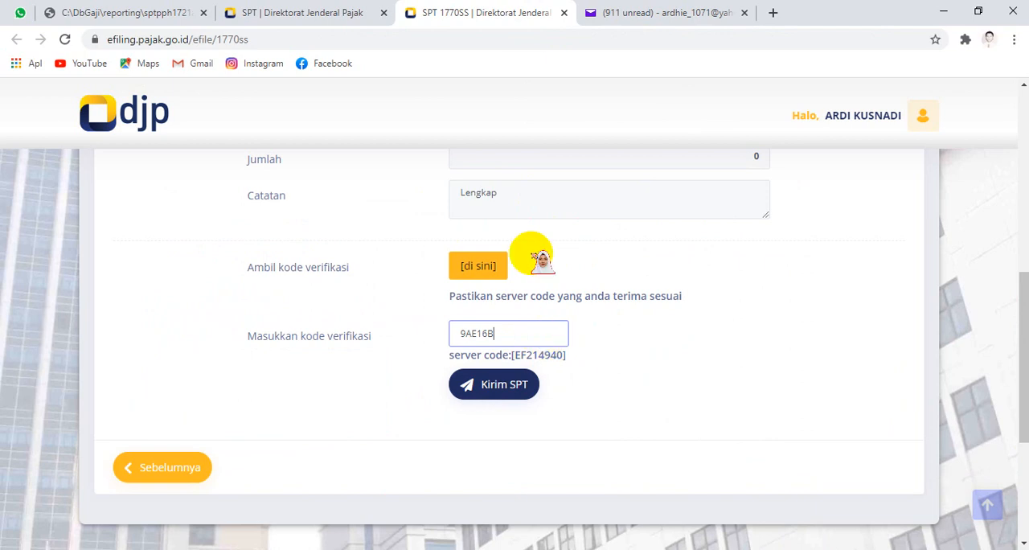
Step: Submit the SPT, dismissing the PTKP income notice, and rate the service as Puas
click(487, 270)
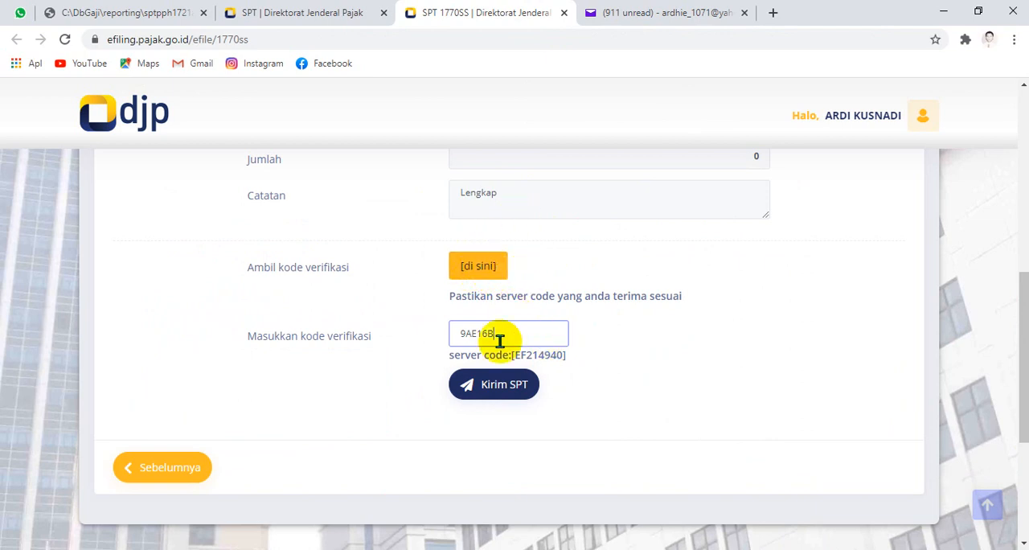
click(505, 385)
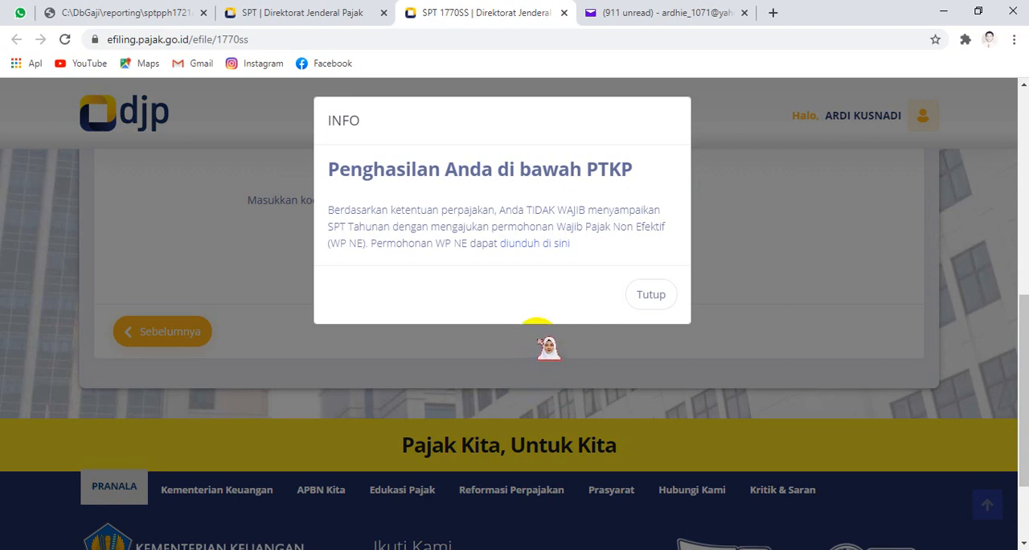
click(650, 294)
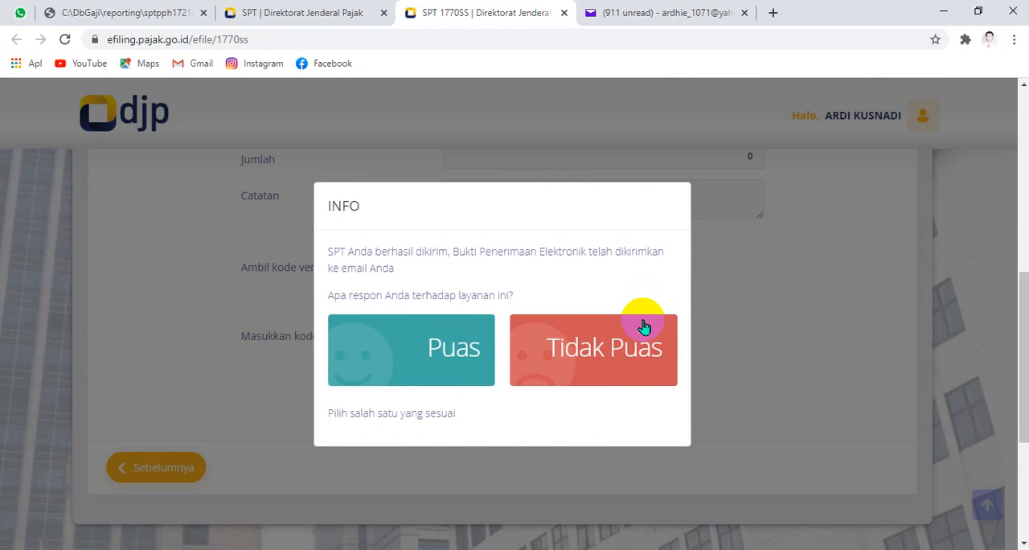
click(424, 347)
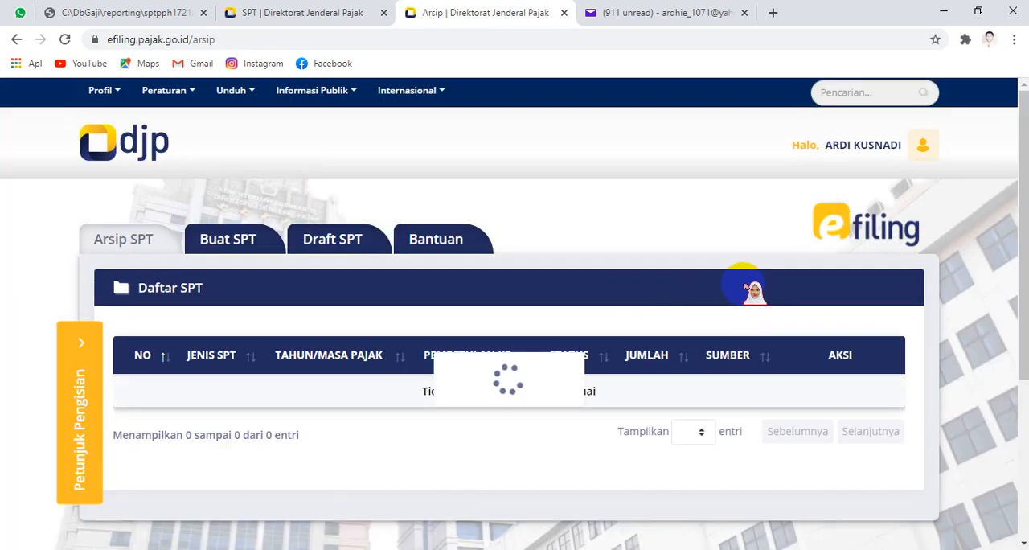
Step: Open the 2020 1770SS return from the Daftar SPT archive and review its Identitas, Bagian A, Bagian B and Bagian C sections
scroll(740, 281, down, 3)
scroll(739, 283, up, 3)
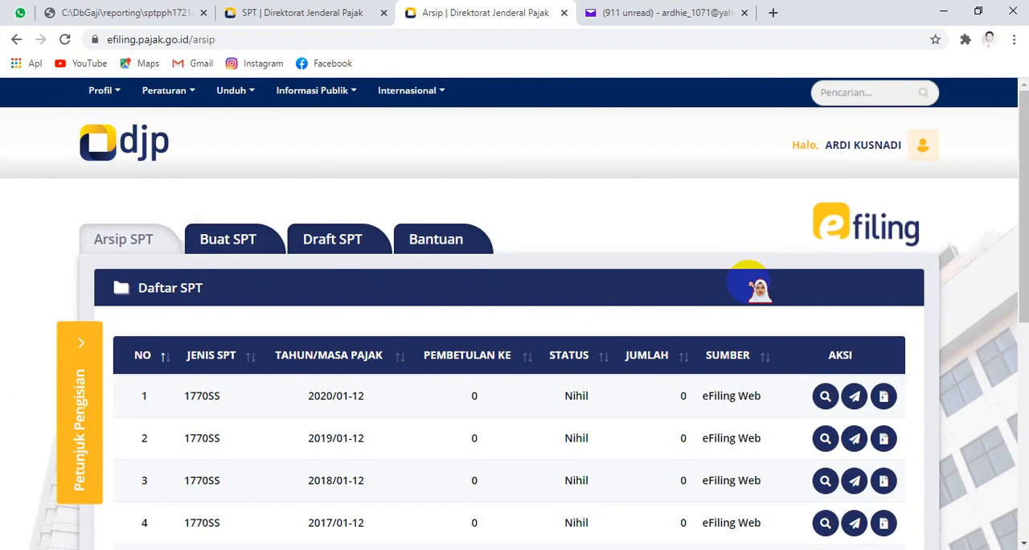
scroll(760, 290, down, 3)
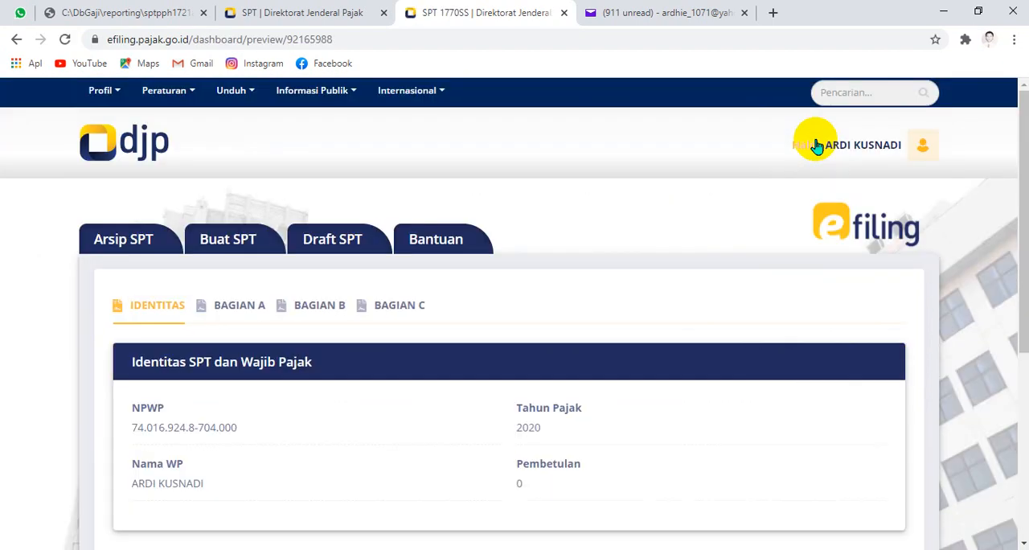
scroll(708, 229, down, 3)
scroll(696, 225, up, 3)
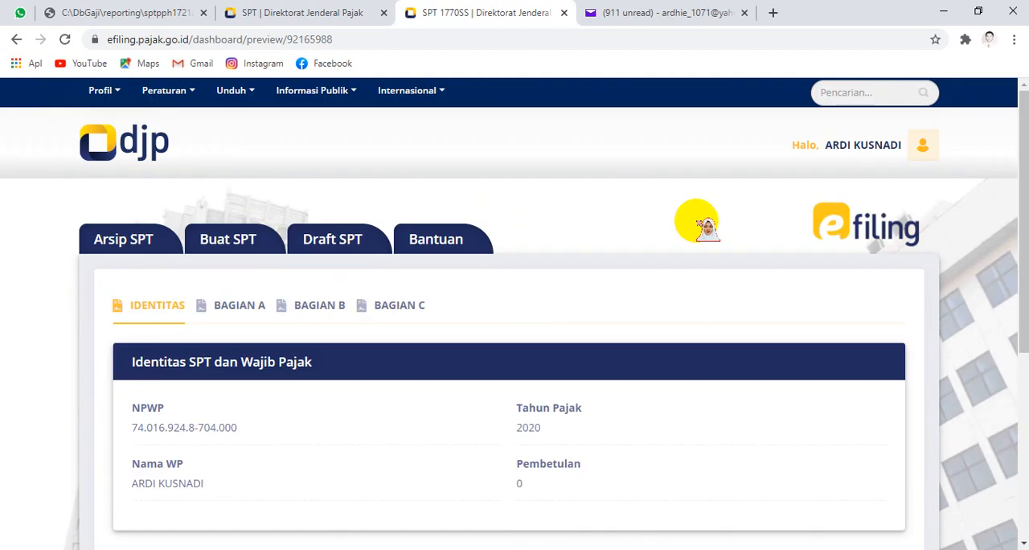
click(240, 305)
click(320, 305)
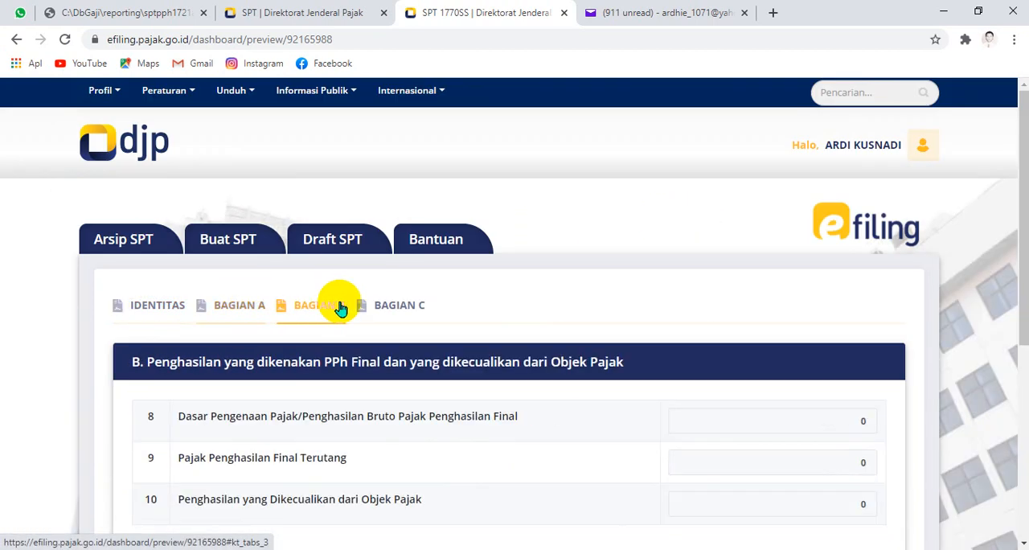
click(396, 306)
click(173, 305)
scroll(191, 236, down, 3)
scroll(161, 248, up, 3)
Step: Return to the Arsip SPT list and resend the BPE of the 2020 1770SS return, acknowledging the Info notice
click(126, 231)
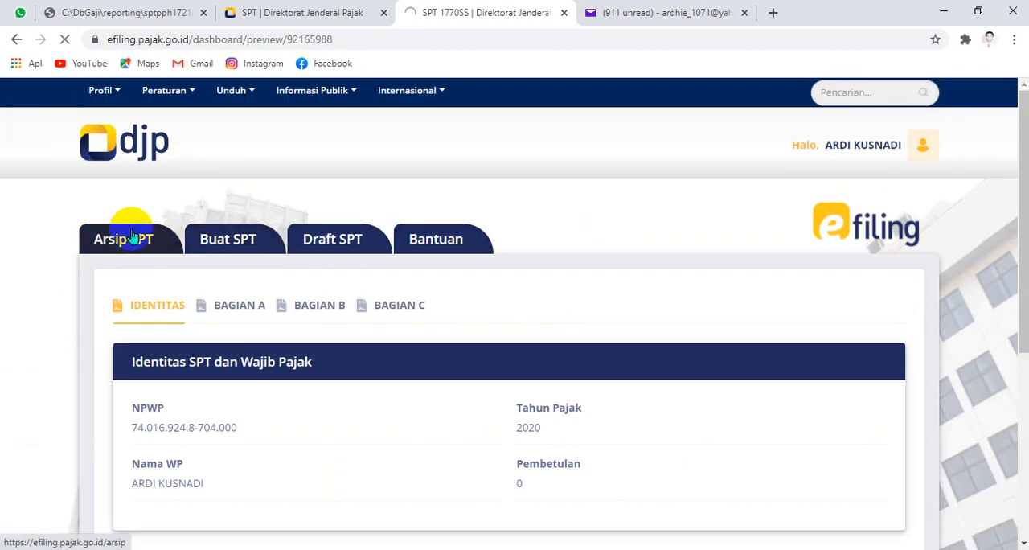
scroll(515, 187, down, 3)
scroll(552, 184, up, 3)
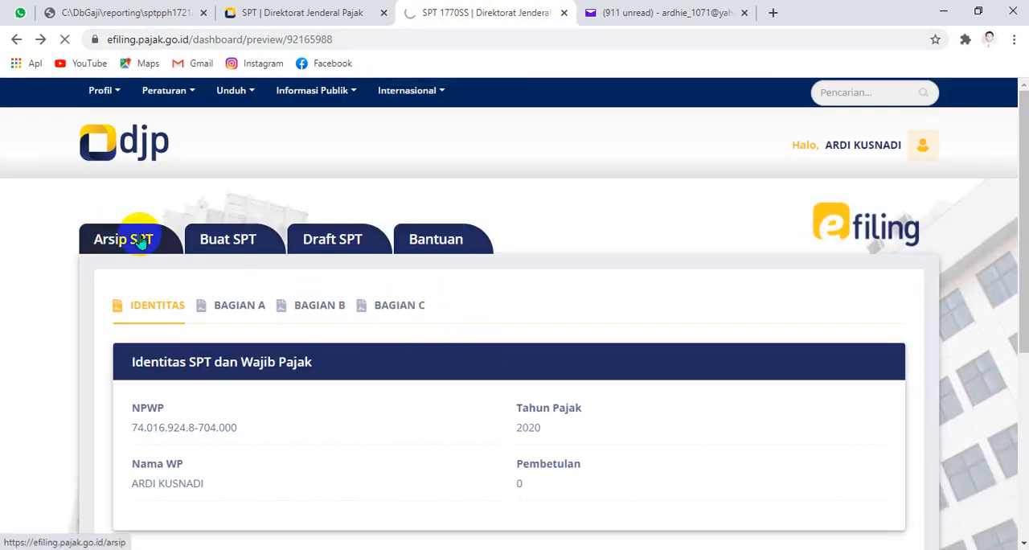
drag(258, 39, 444, 36)
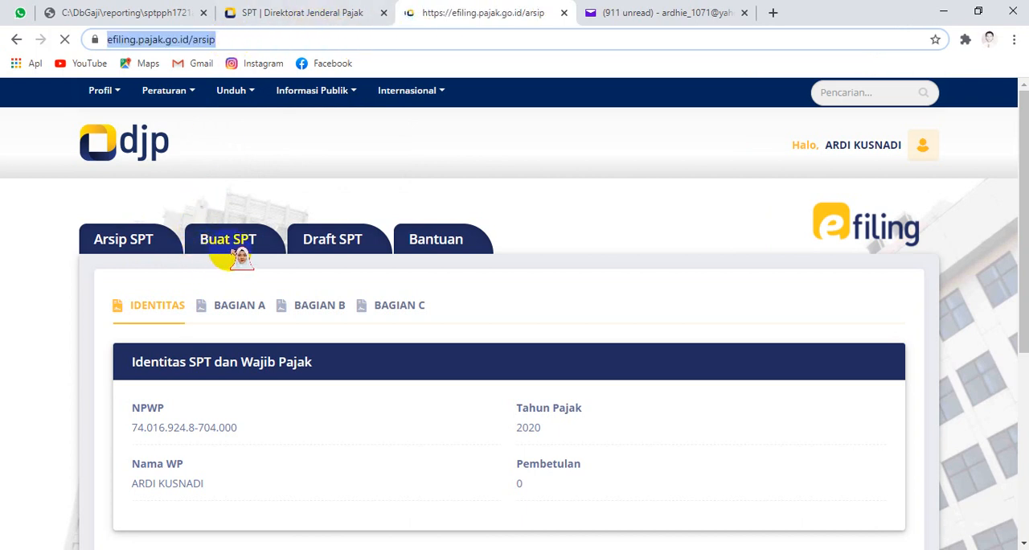
click(235, 241)
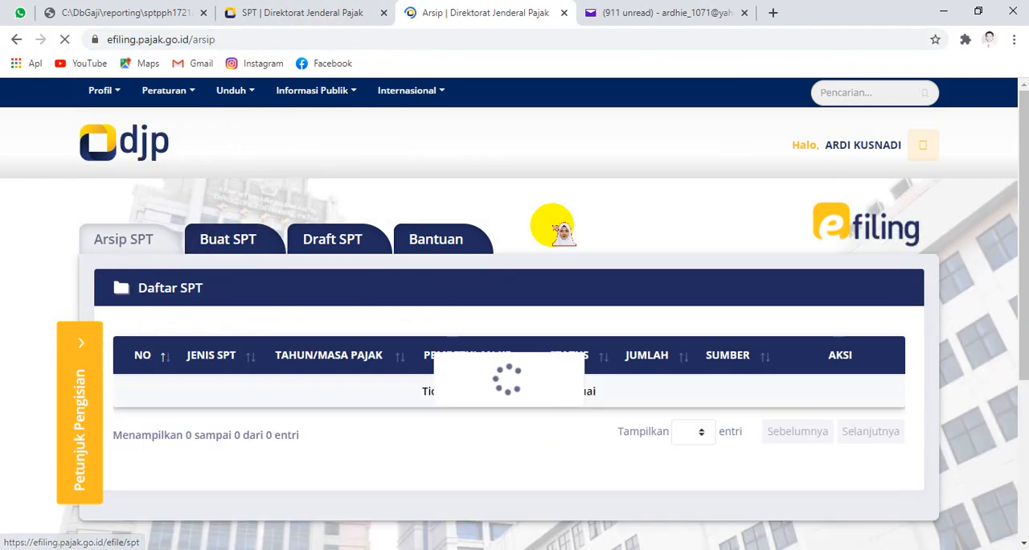
scroll(563, 217, down, 3)
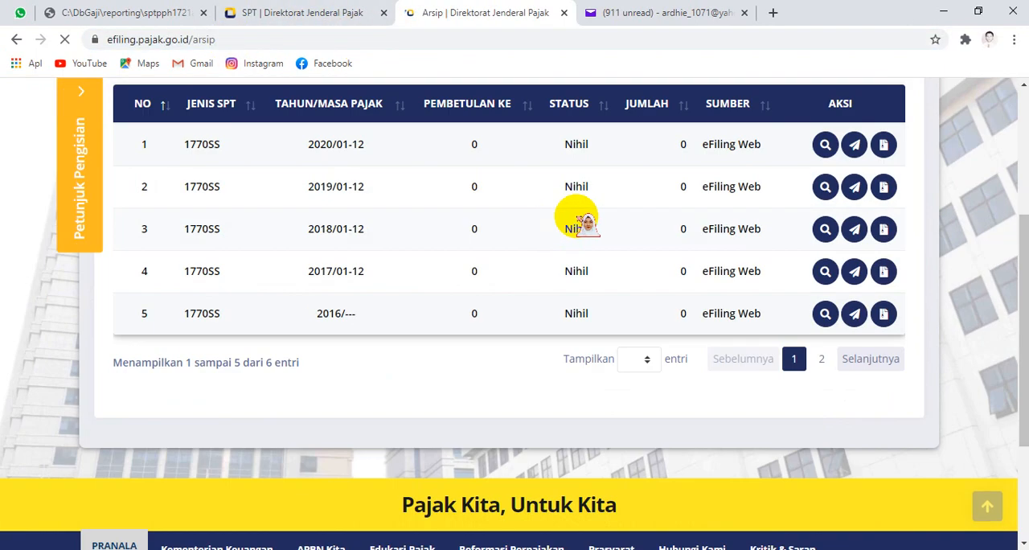
click(856, 145)
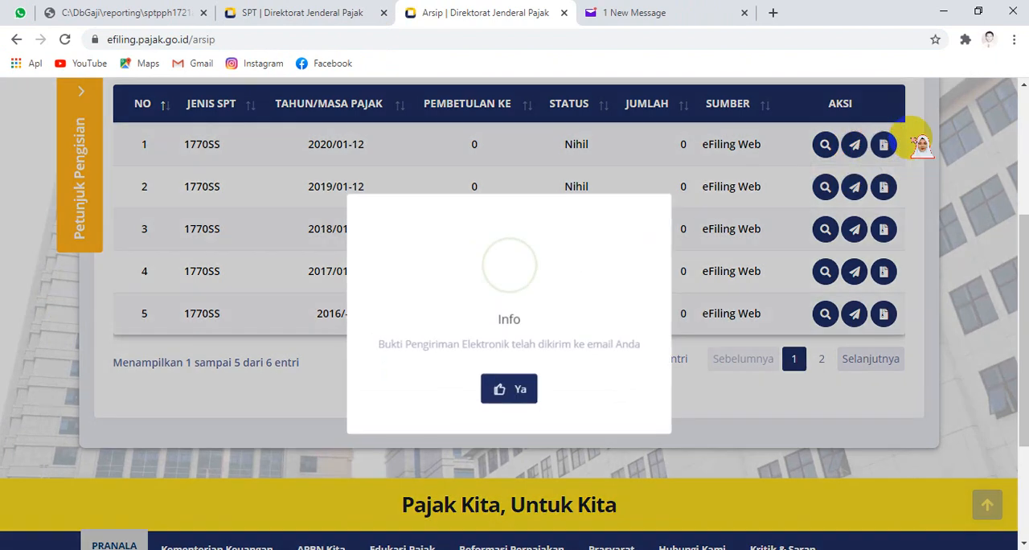
click(510, 389)
Step: Switch to Yahoo Mail, open the newest "[e-Filing] Bukti Penerimaan Elektronik" email in the Inbox and read through the receipt
click(618, 12)
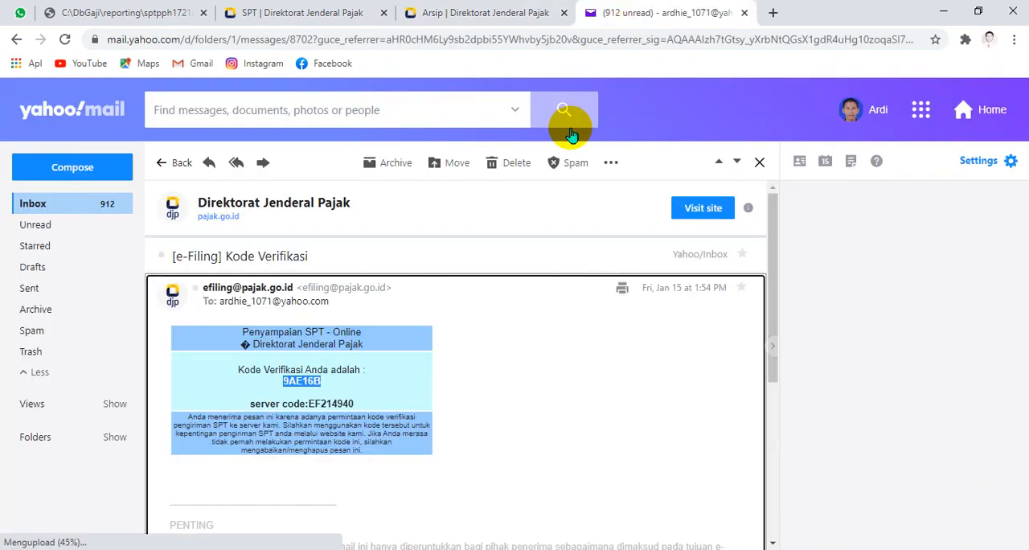
click(108, 204)
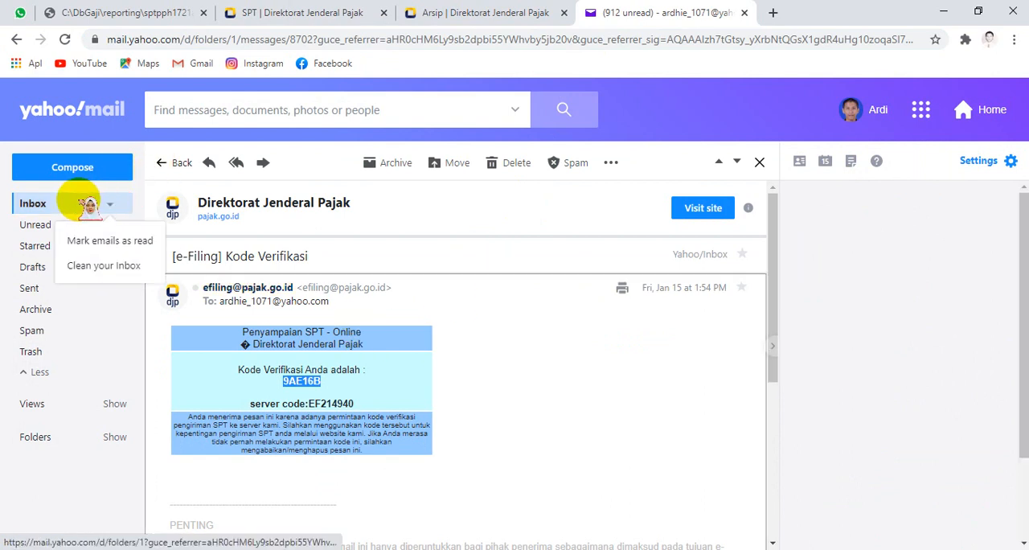
click(72, 204)
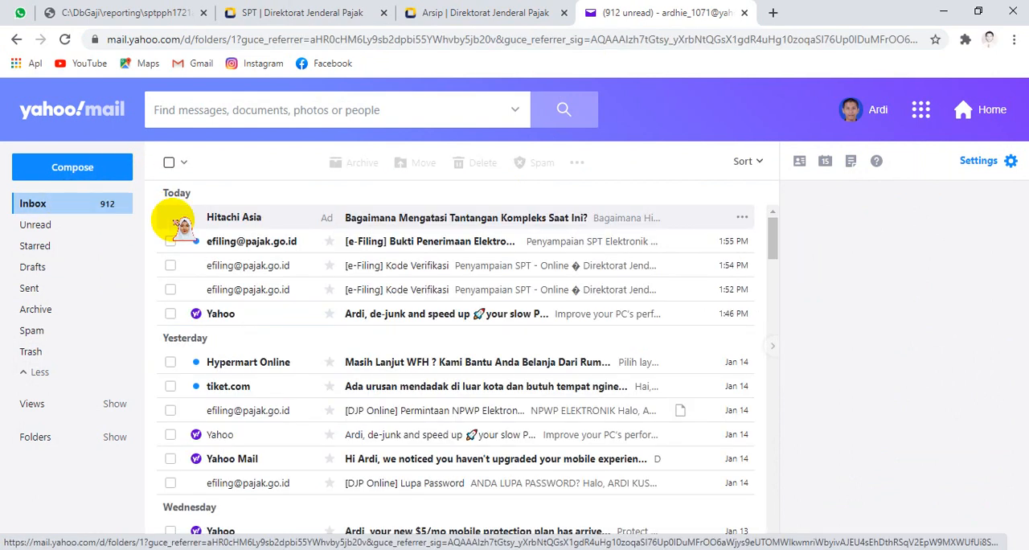
click(251, 240)
scroll(472, 304, down, 4)
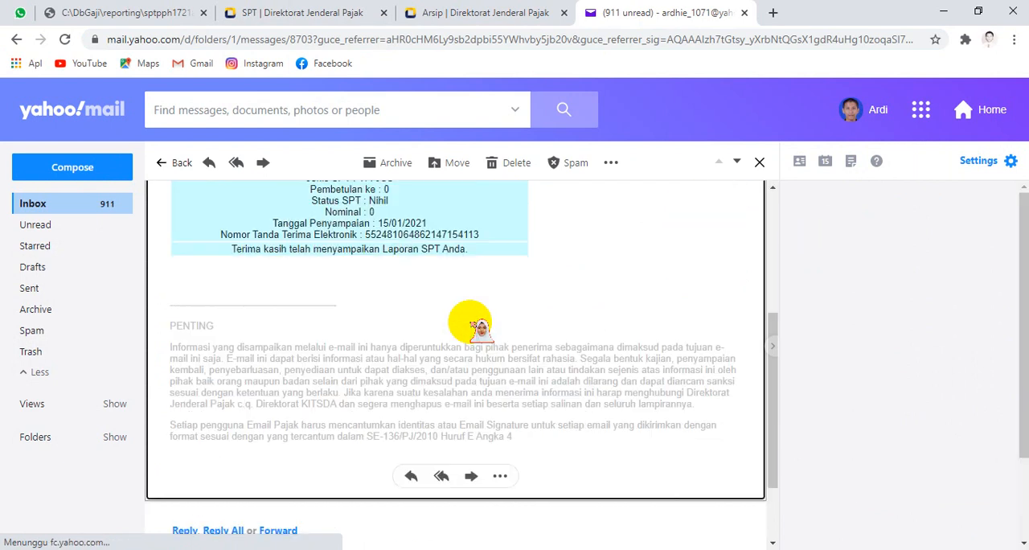
scroll(471, 322, up, 4)
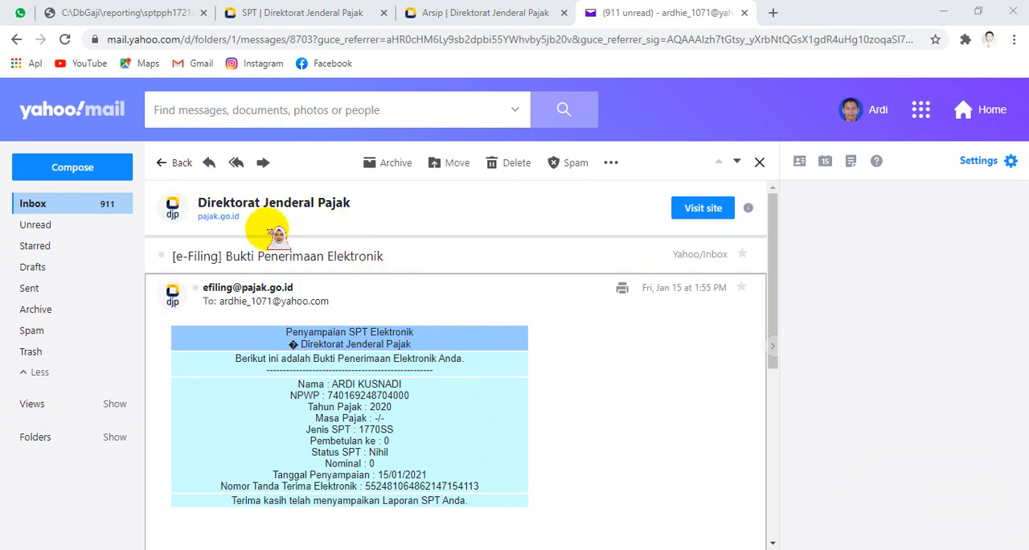
Step: Capture the electronic receipt block of the email with Snipping Tool and move the snip window beside the original receipt
click(680, 370)
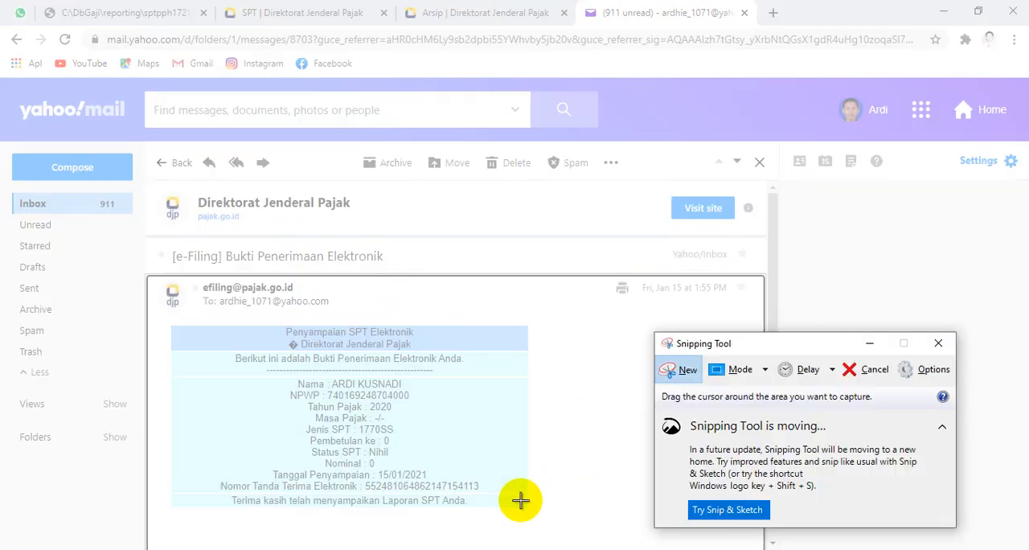
drag(532, 509, 169, 323)
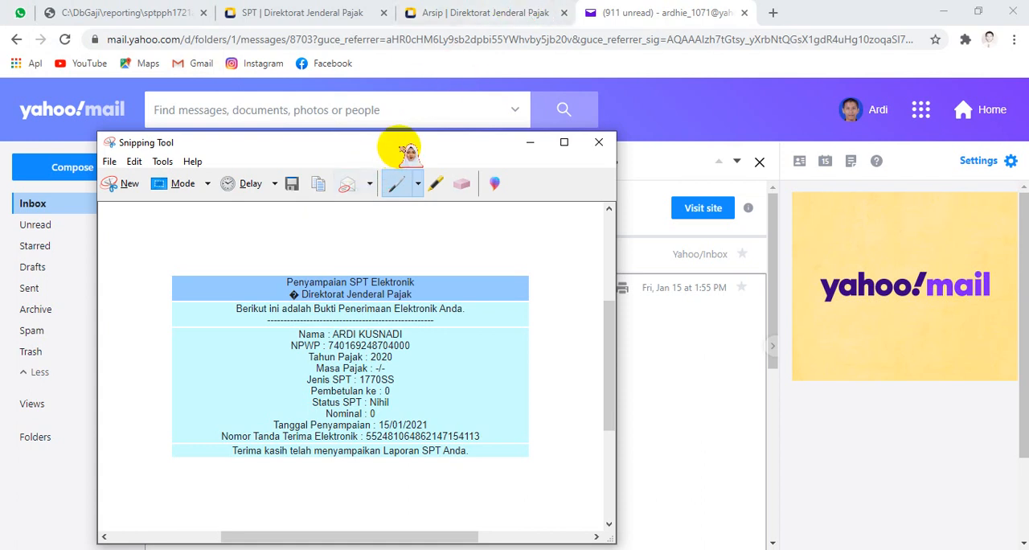
drag(408, 151, 814, 139)
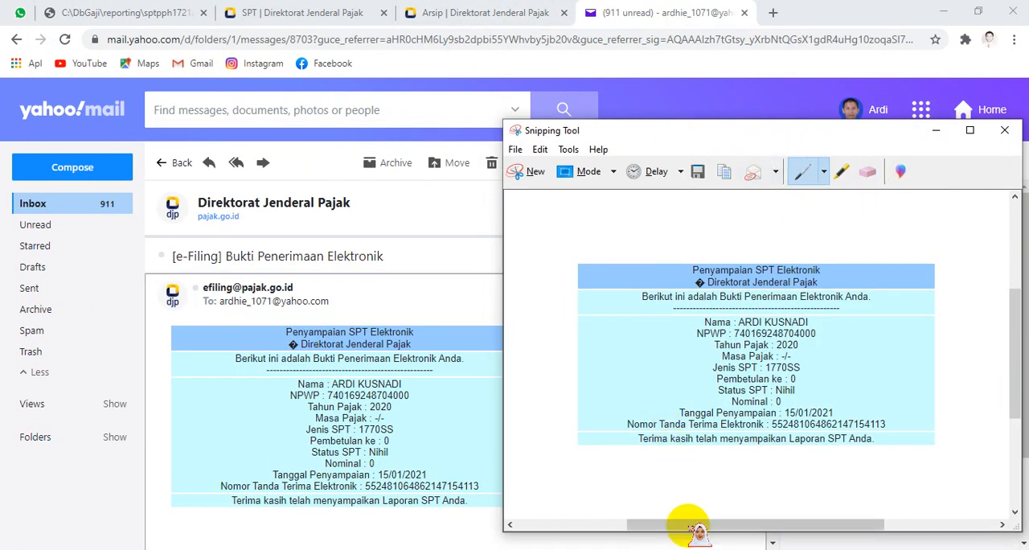